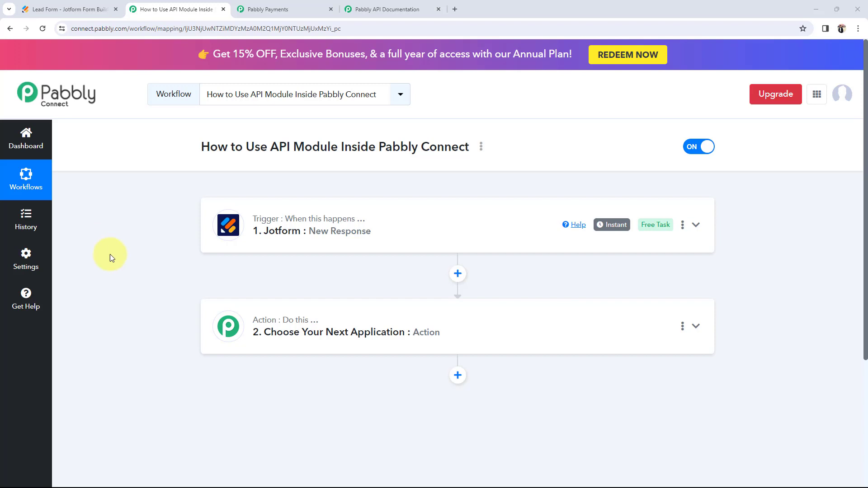
# Step: Highlight the workflow title, then bring up the filled Jotform Lead Form preview
pyautogui.moveTo(271, 146); pyautogui.dragTo(322, 163)
pyautogui.click(150, 226)
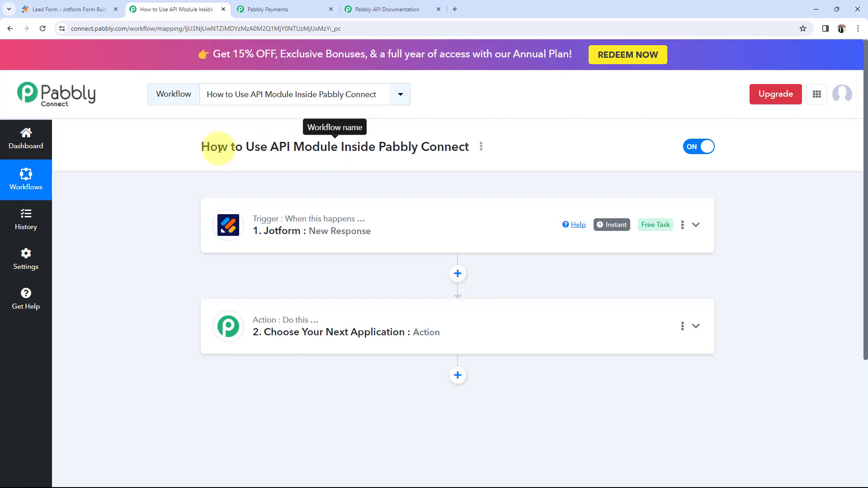
pyautogui.moveTo(205, 146); pyautogui.dragTo(465, 146)
pyautogui.click(149, 215)
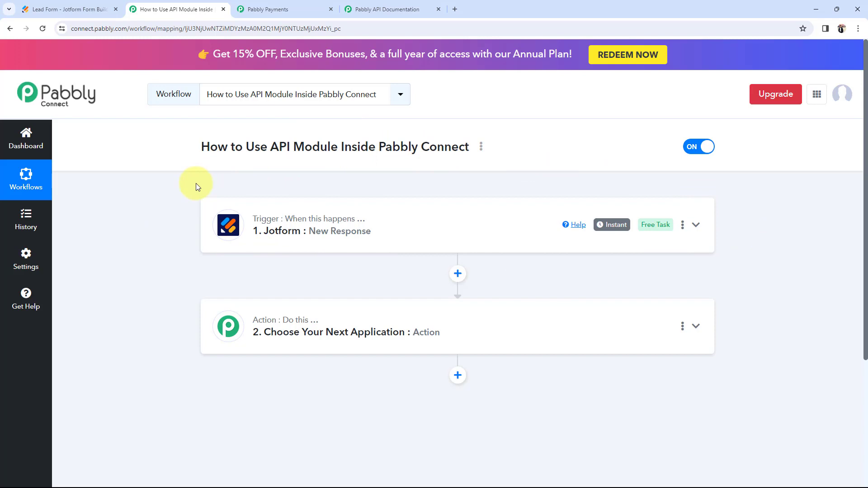
pyautogui.click(67, 9)
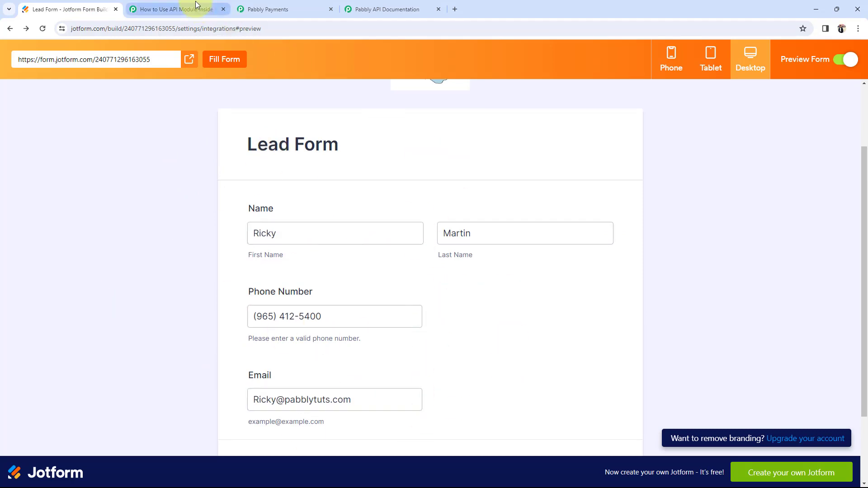
# Step: Expand the Jotform trigger and compare it with the filled Lead Form preview
pyautogui.click(181, 9)
pyautogui.click(329, 233)
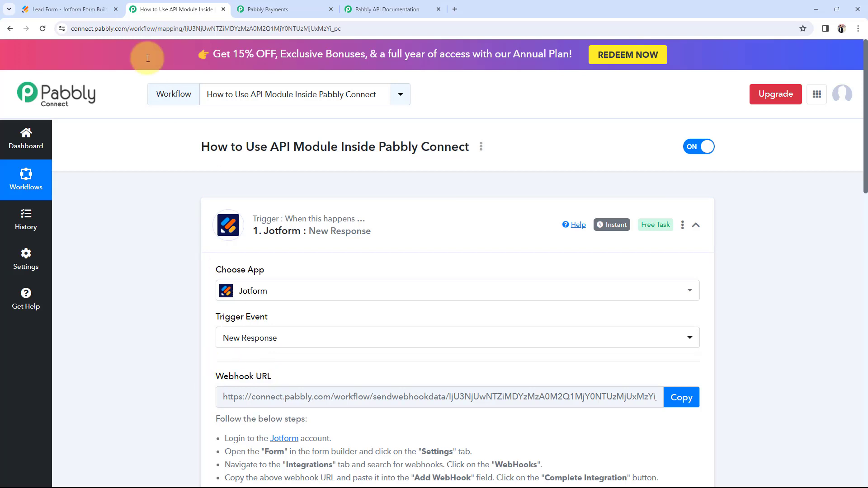
pyautogui.click(68, 9)
pyautogui.scroll(-2, 175, 291)
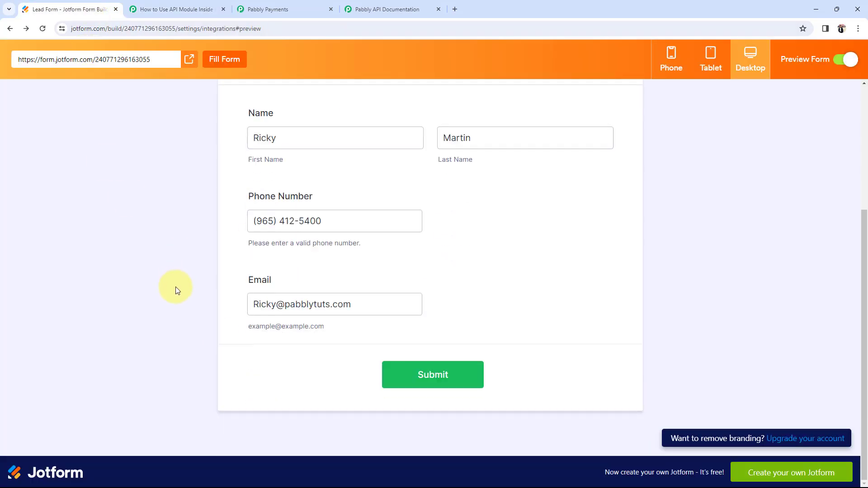
pyautogui.scroll(3, 272, 312)
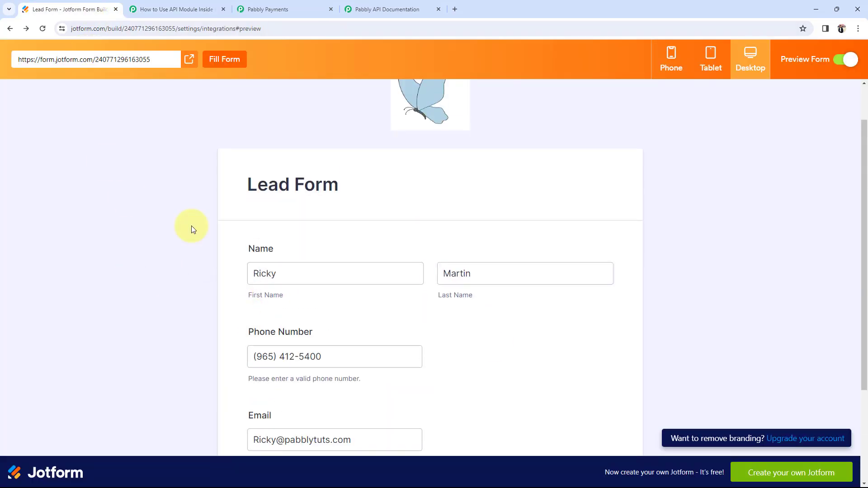
# Step: Review the captured response's email value, then collapse the Jotform trigger step
pyautogui.click(186, 9)
pyautogui.scroll(-8, 107, 334)
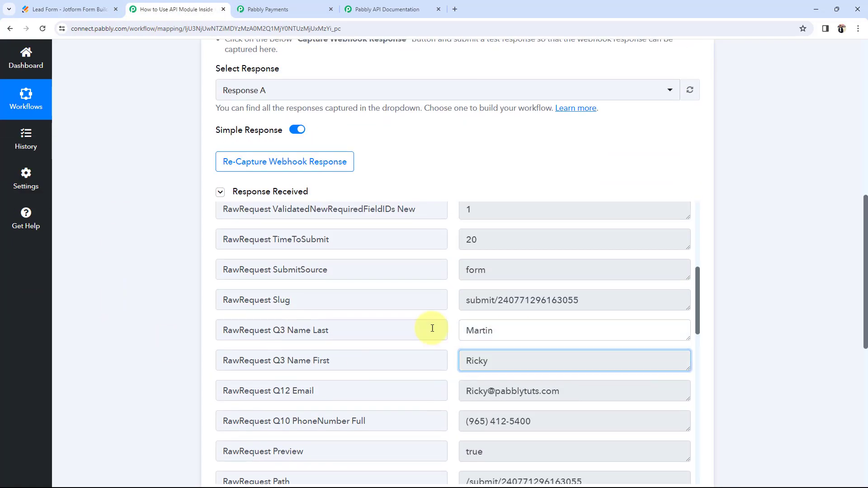
pyautogui.moveTo(546, 391); pyautogui.dragTo(365, 389)
pyautogui.click(137, 340)
pyautogui.scroll(-1, 149, 345)
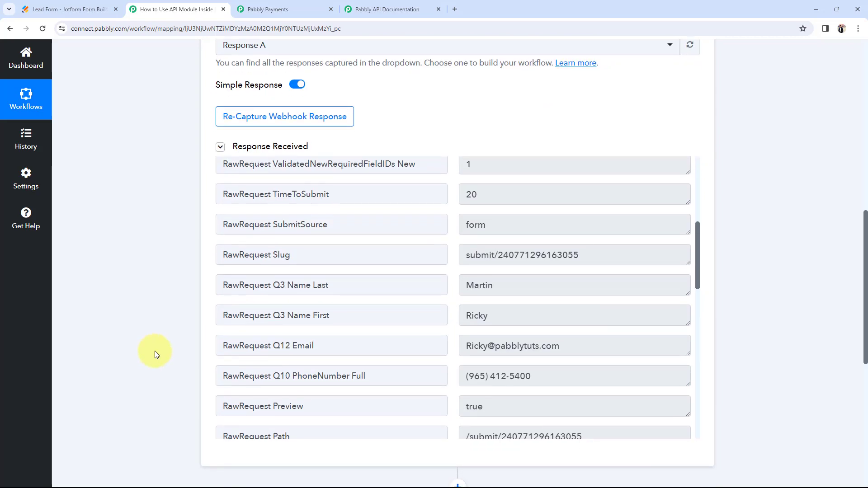
pyautogui.scroll(8, 156, 351)
pyautogui.scroll(3, 156, 351)
pyautogui.click(403, 227)
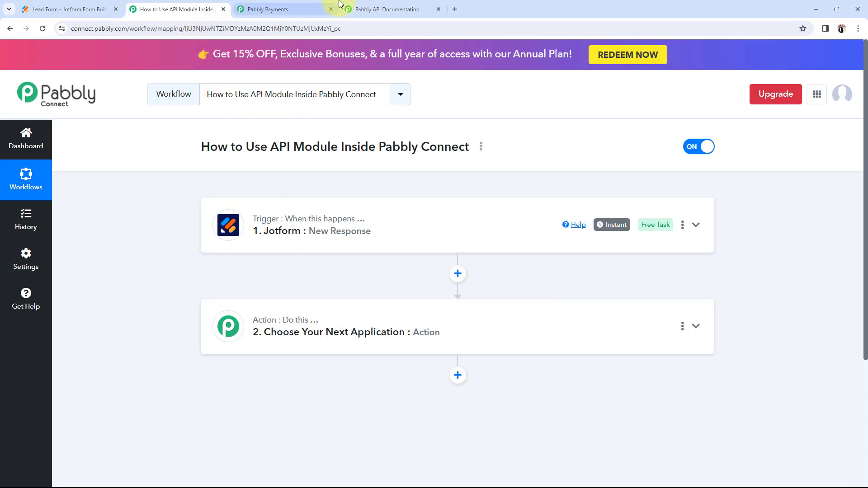
pyautogui.click(389, 5)
pyautogui.click(206, 8)
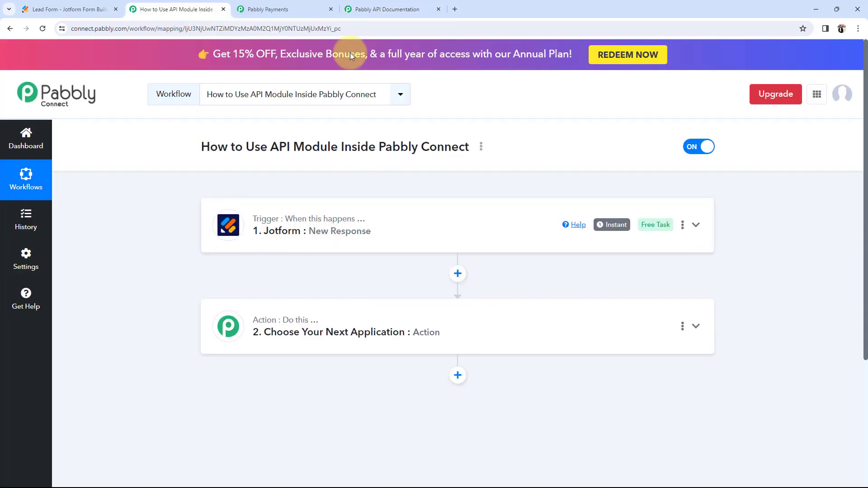
pyautogui.click(270, 5)
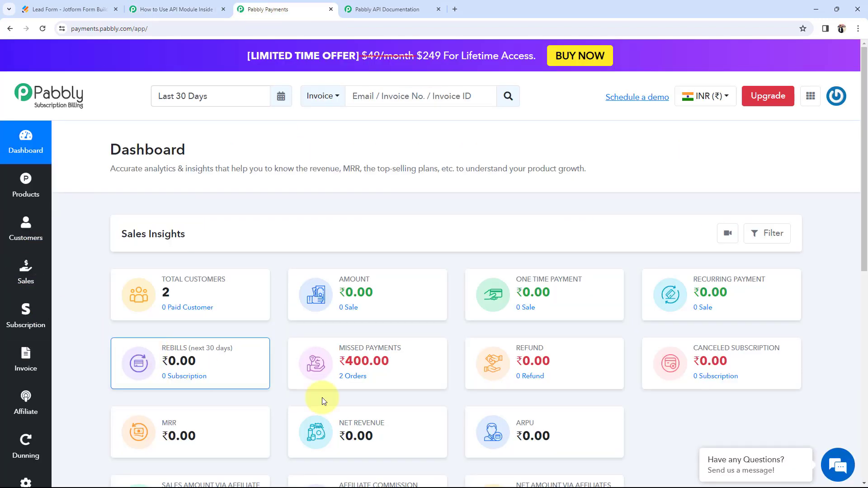
pyautogui.click(194, 9)
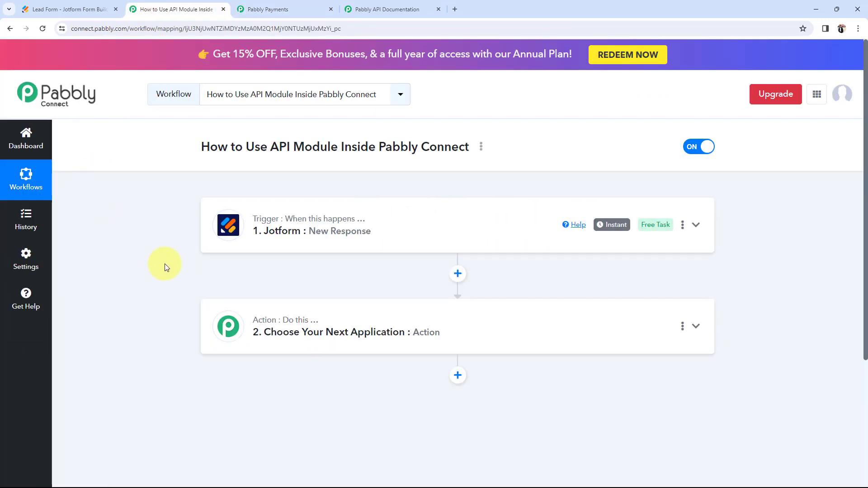
pyautogui.click(267, 8)
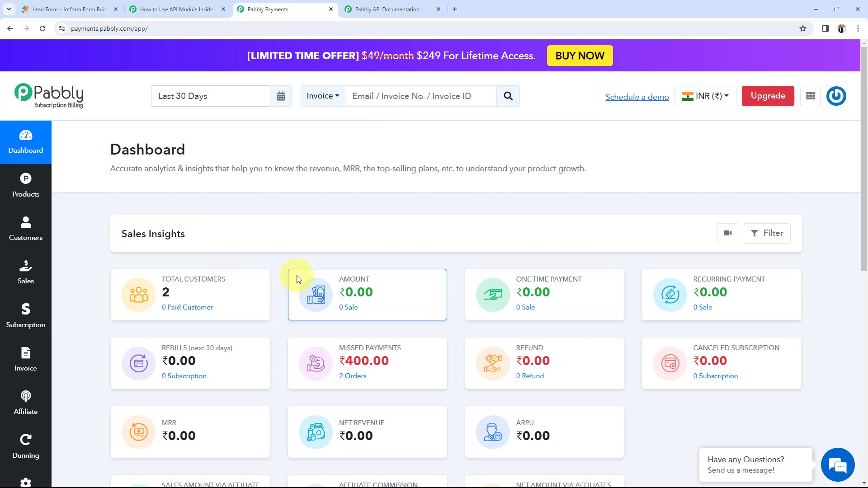
pyautogui.click(195, 8)
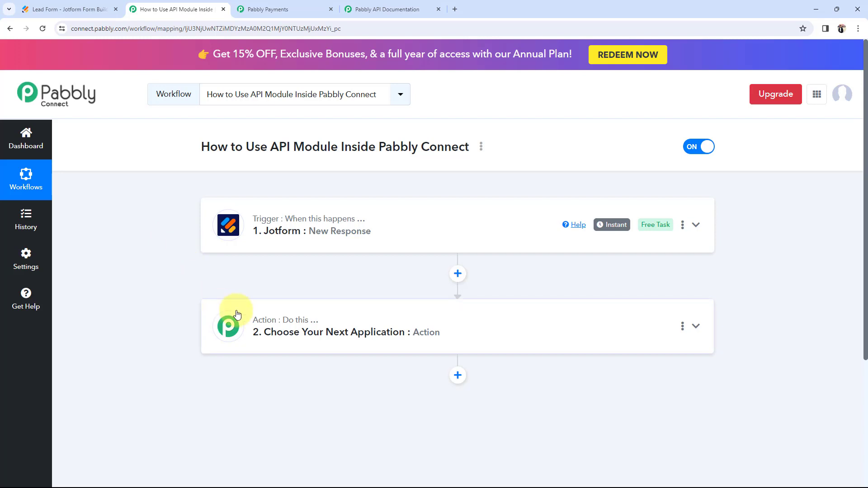
# Step: Set the second step to the API by Pabbly app with the Execute API Request event
pyautogui.click(221, 312)
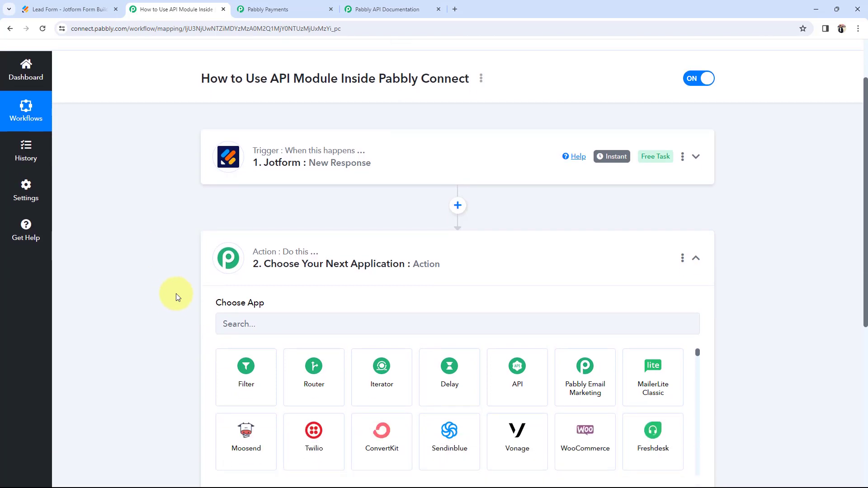
pyautogui.click(516, 321)
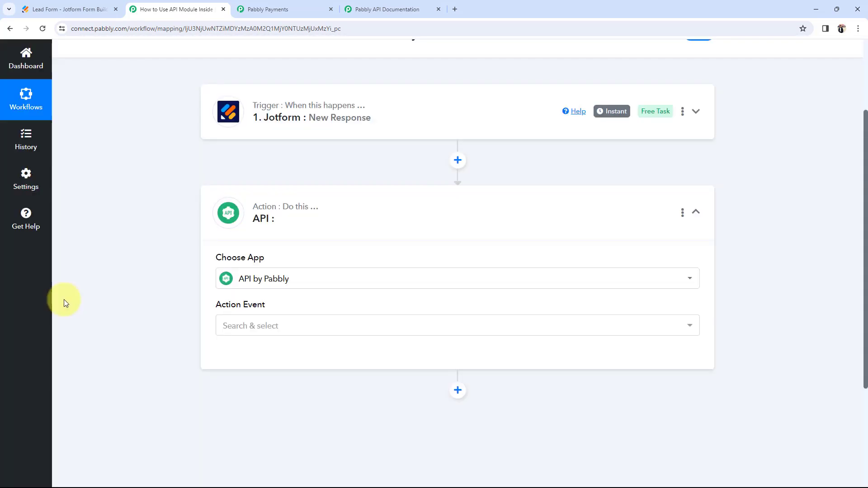
pyautogui.click(224, 327)
pyautogui.click(235, 377)
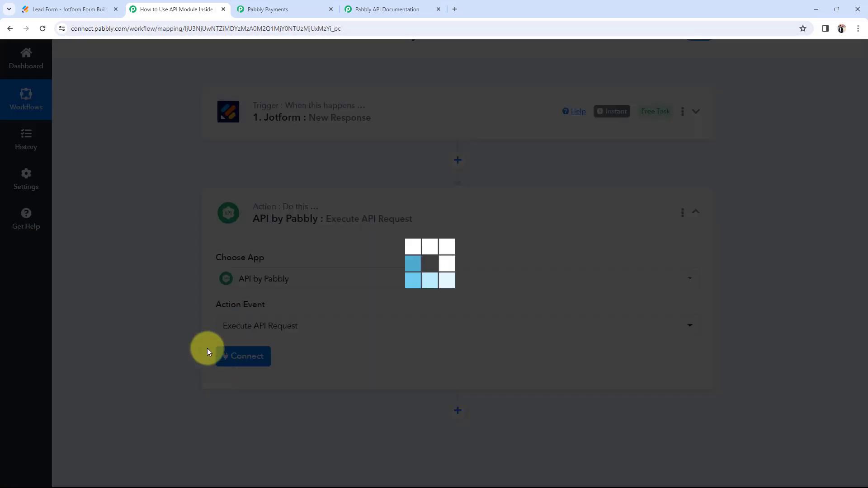
# Step: Connect the API by Pabbly action and check its empty API Endpoint URL field
pyautogui.click(228, 356)
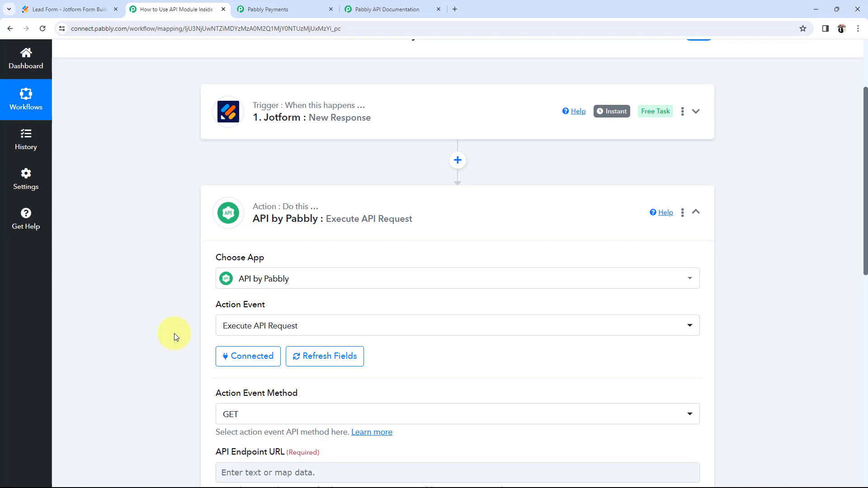
pyautogui.scroll(-3, 174, 333)
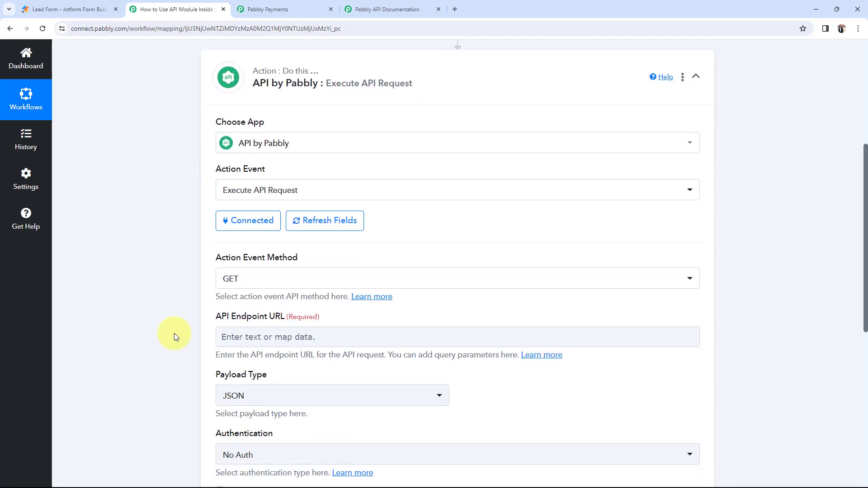
pyautogui.click(256, 339)
pyautogui.click(185, 322)
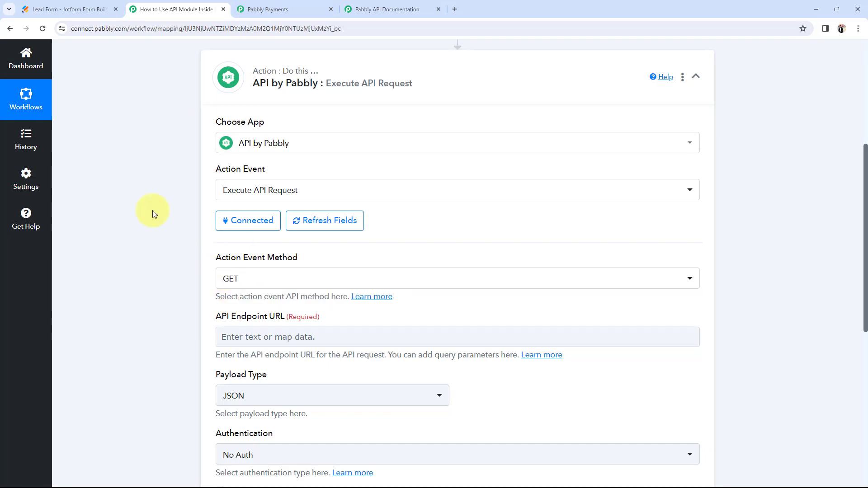
pyautogui.click(271, 9)
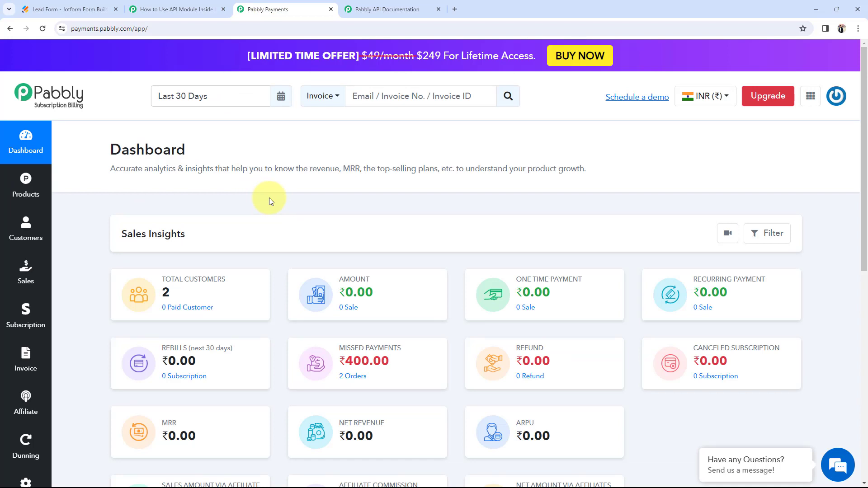
pyautogui.click(194, 9)
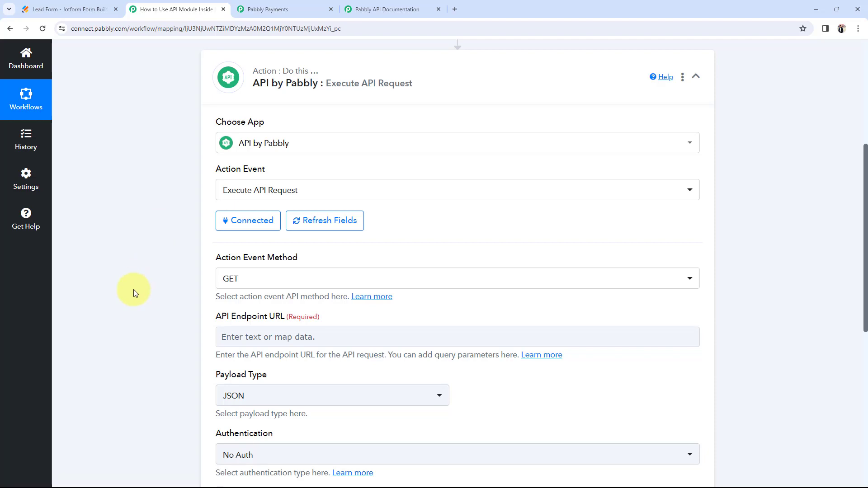
pyautogui.click(253, 9)
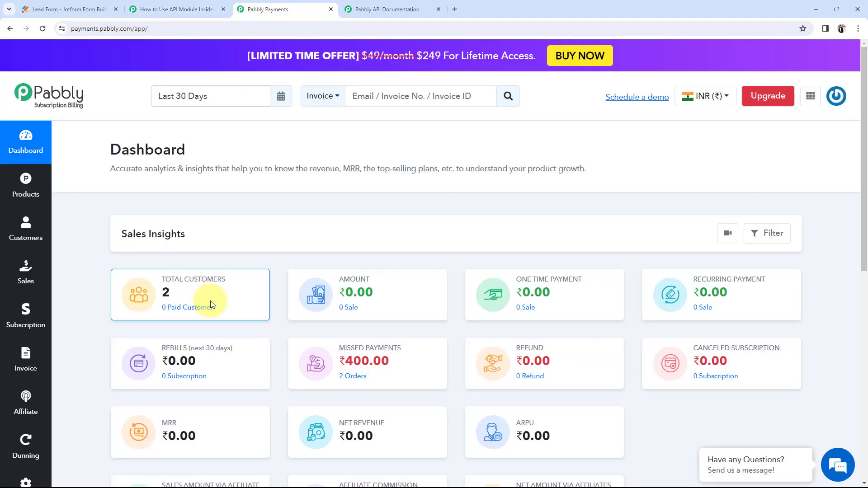
pyautogui.click(192, 11)
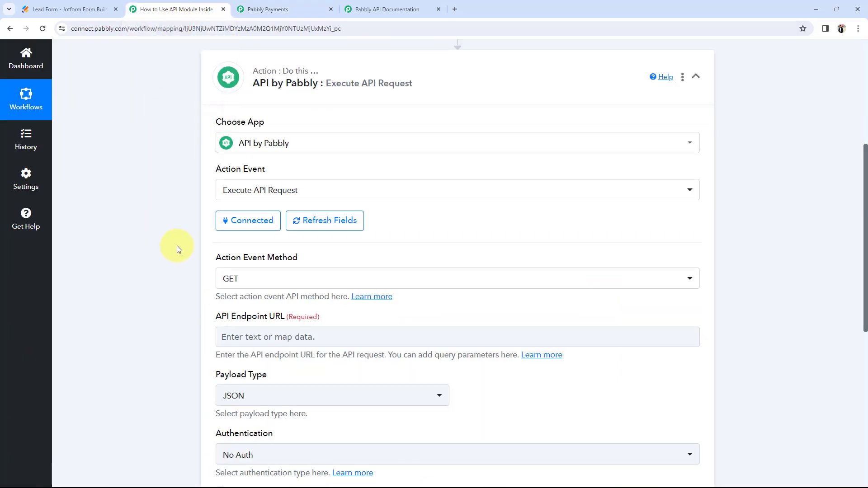
pyautogui.scroll(5, 177, 244)
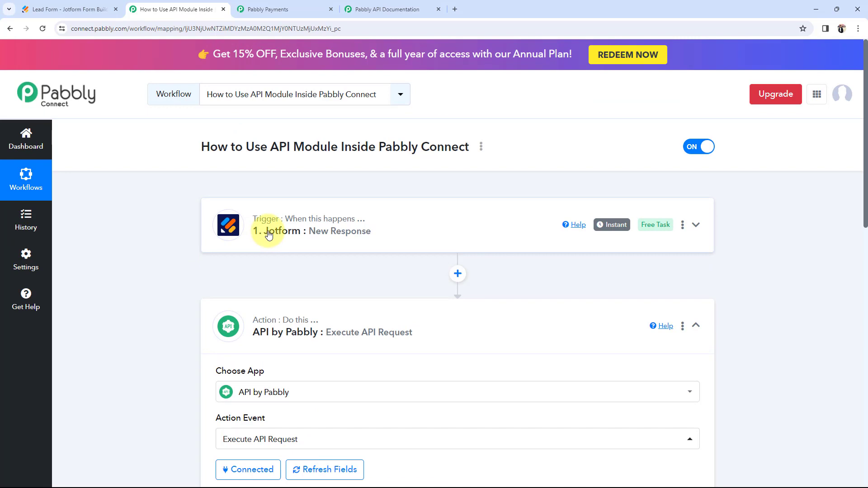
pyautogui.scroll(-7, 147, 291)
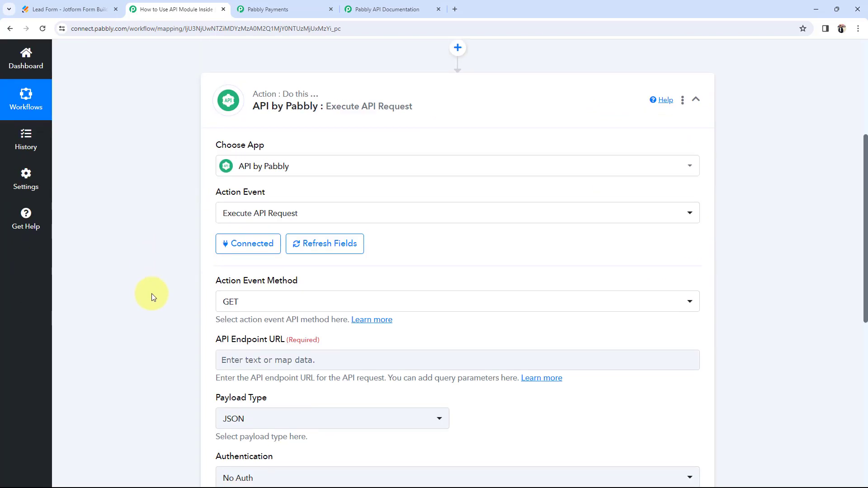
pyautogui.click(300, 8)
pyautogui.click(165, 7)
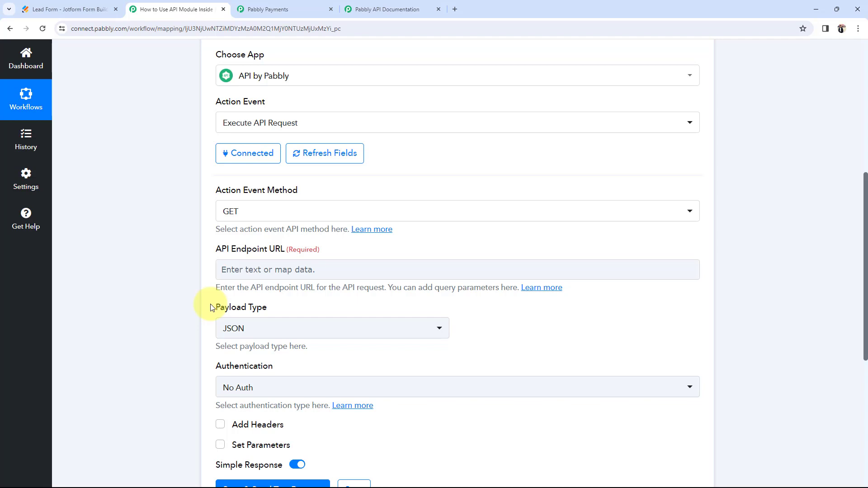
# Step: Open the Action Event Method list and glance at the Subscription Billing dashboard
pyautogui.click(235, 212)
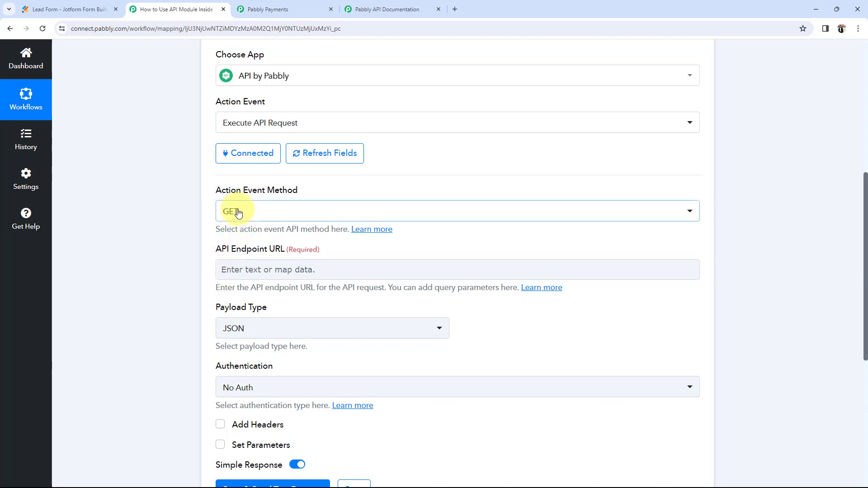
pyautogui.click(235, 211)
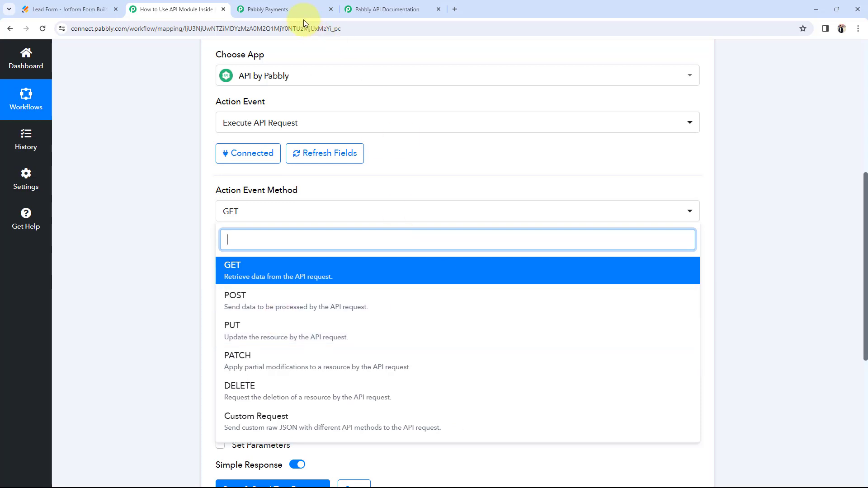
pyautogui.click(271, 10)
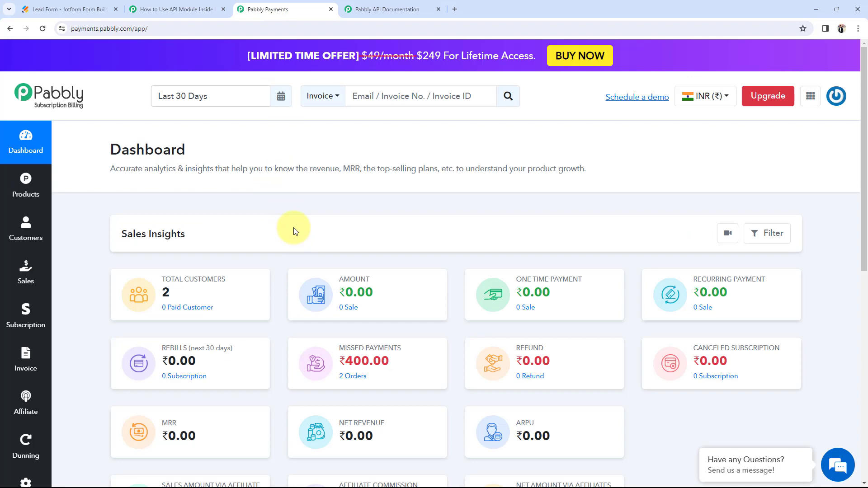
pyautogui.click(174, 10)
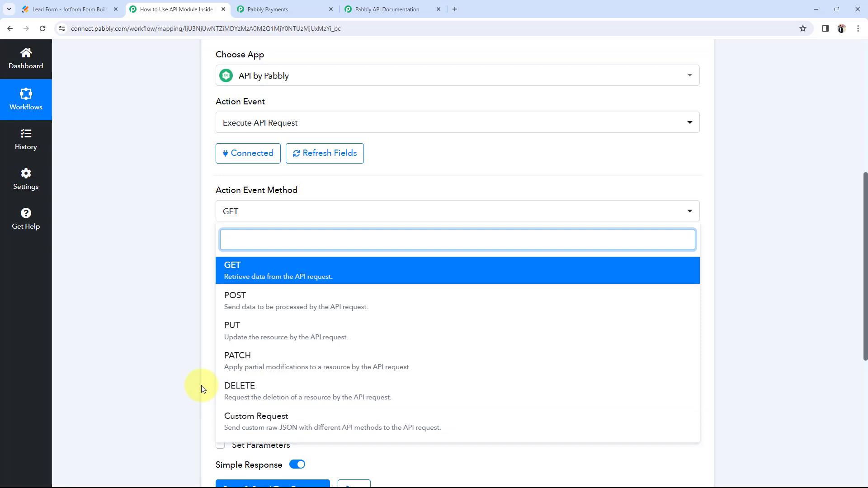
# Step: Review the request methods again and close the list, leaving GET selected
pyautogui.click(251, 25)
pyautogui.click(253, 13)
pyautogui.click(209, 10)
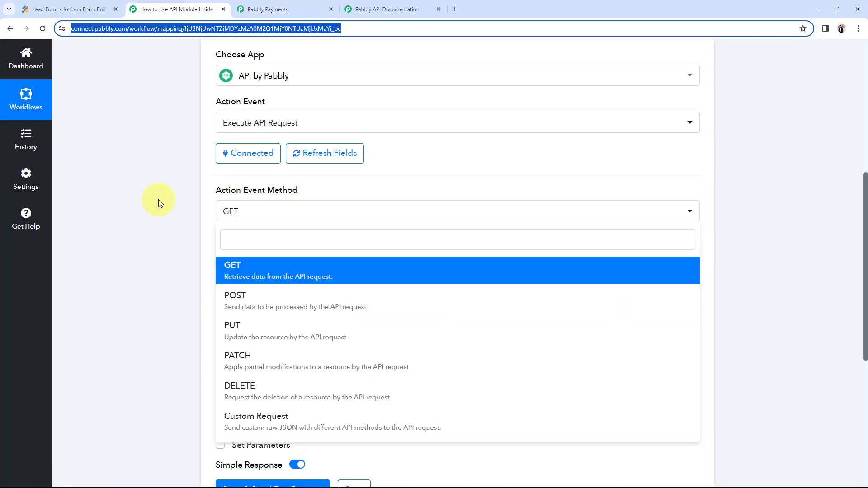
pyautogui.click(158, 203)
pyautogui.click(232, 211)
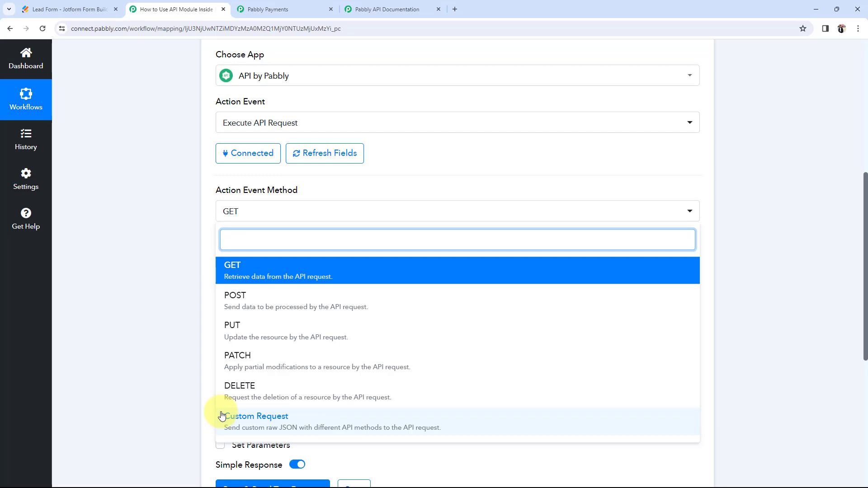
pyautogui.click(182, 368)
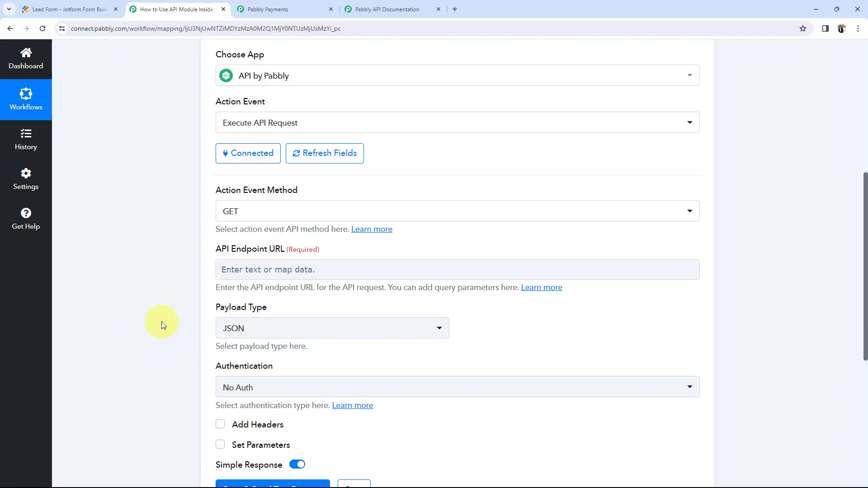
# Step: Highlight the API Endpoint URL label on the GET request form
pyautogui.scroll(-2, 162, 321)
pyautogui.moveTo(216, 159); pyautogui.dragTo(288, 168)
pyautogui.click(178, 189)
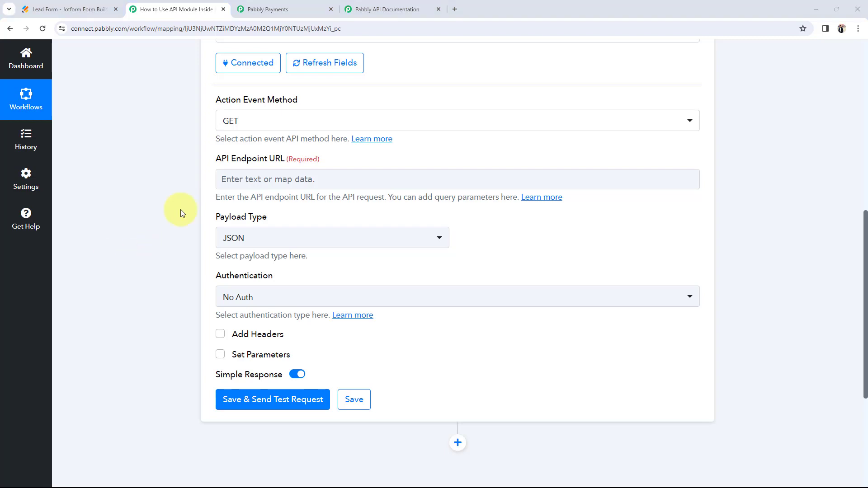
pyautogui.moveTo(222, 159); pyautogui.dragTo(277, 169)
pyautogui.click(156, 171)
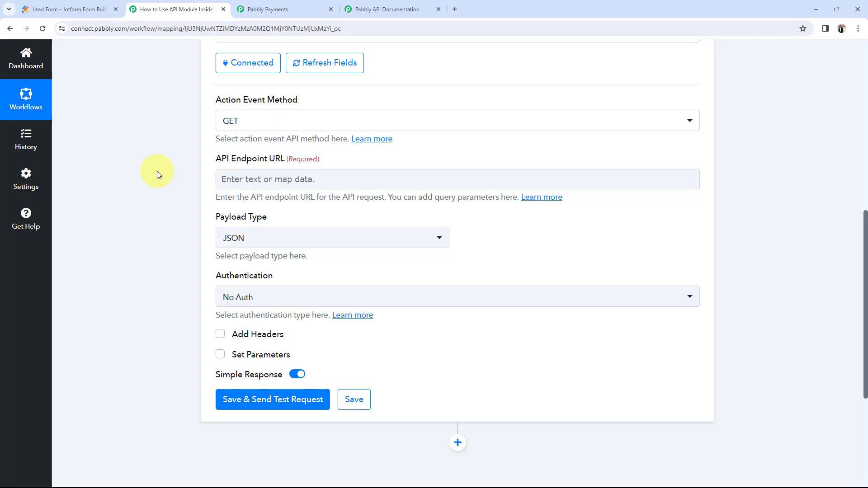
pyautogui.doubleClick(218, 161)
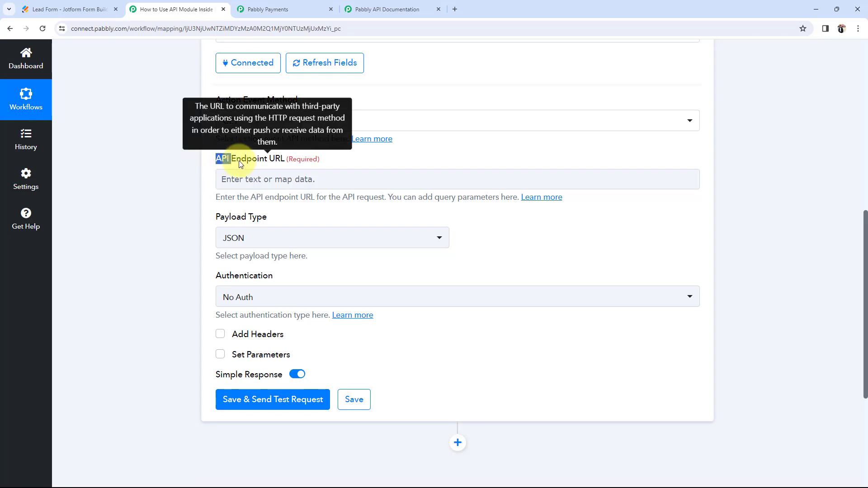
pyautogui.tripleClick(239, 163)
pyautogui.click(176, 180)
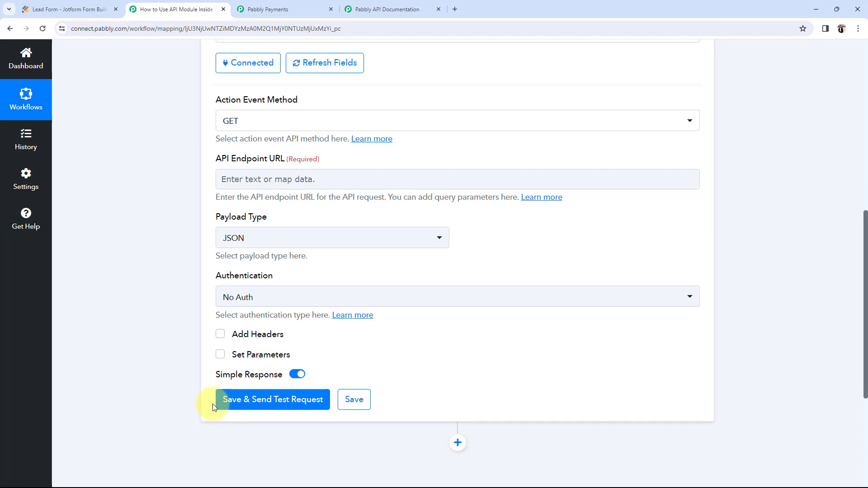
# Step: Point out the endpoint label again, then show the Get Single Customer via Customer ID docs
pyautogui.scroll(1, 155, 276)
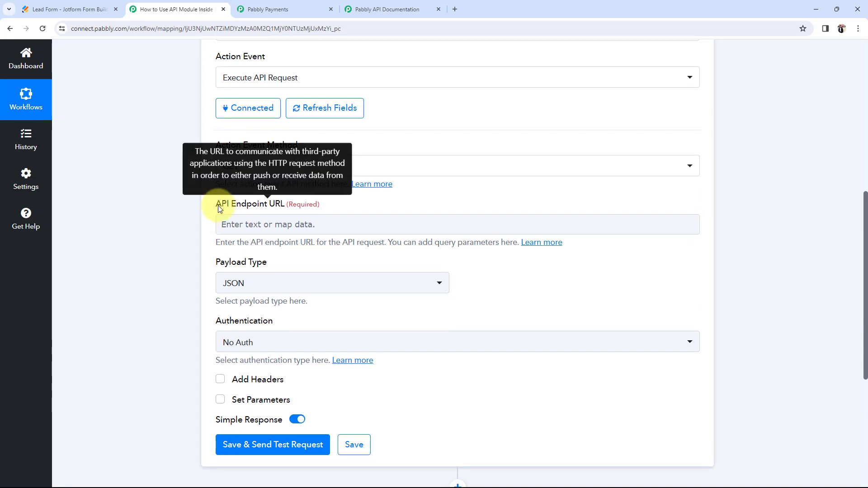
pyautogui.moveTo(216, 204); pyautogui.dragTo(241, 208)
pyautogui.click(139, 238)
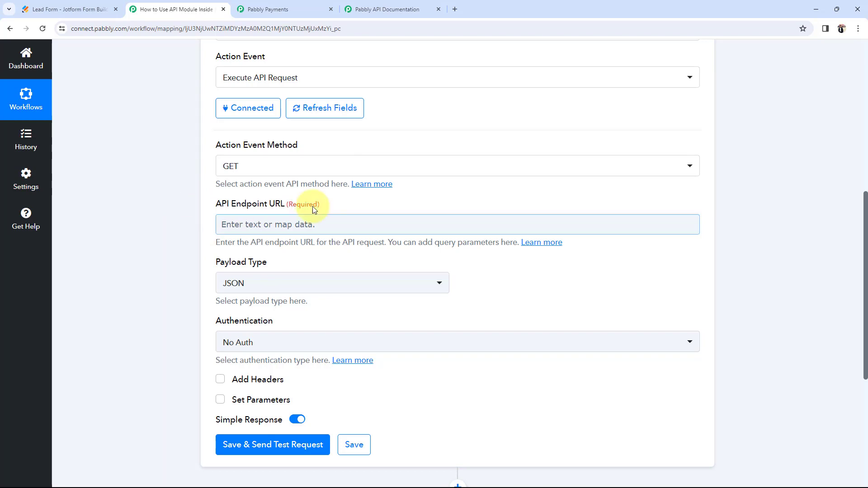
pyautogui.click(368, 9)
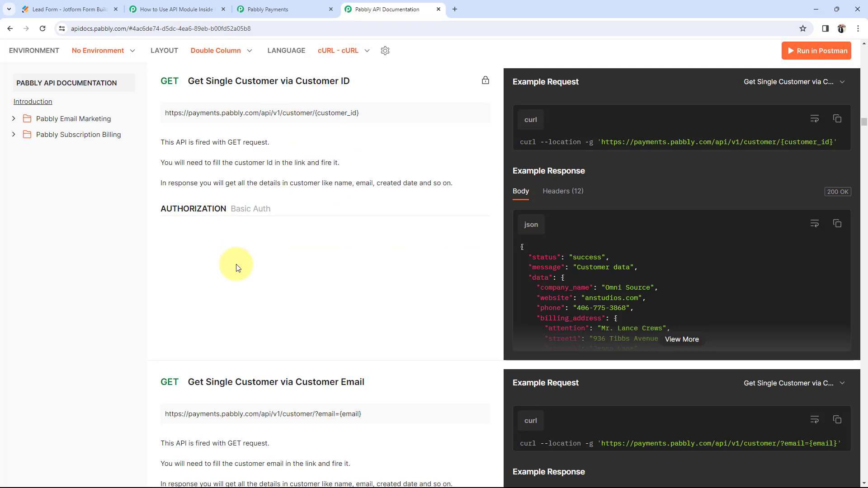
# Step: Check the Subscription Billing dashboard and the docs' Authentication Type section, then return to Connect
pyautogui.click(274, 9)
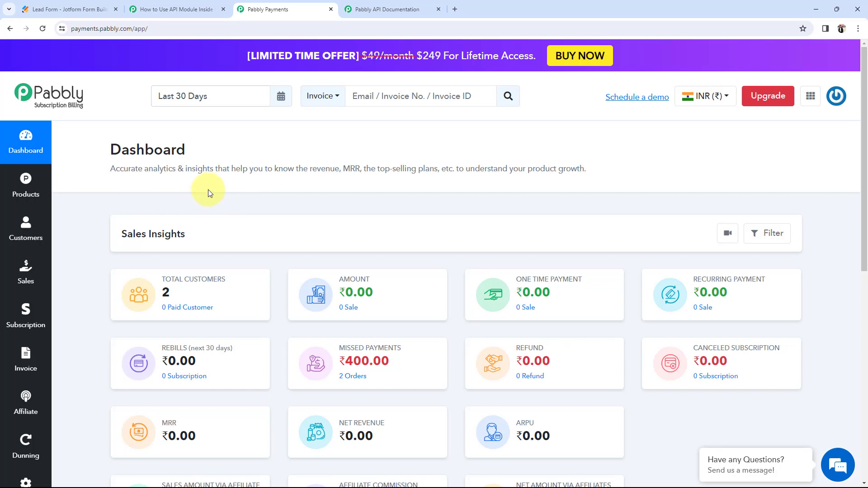
pyautogui.click(177, 9)
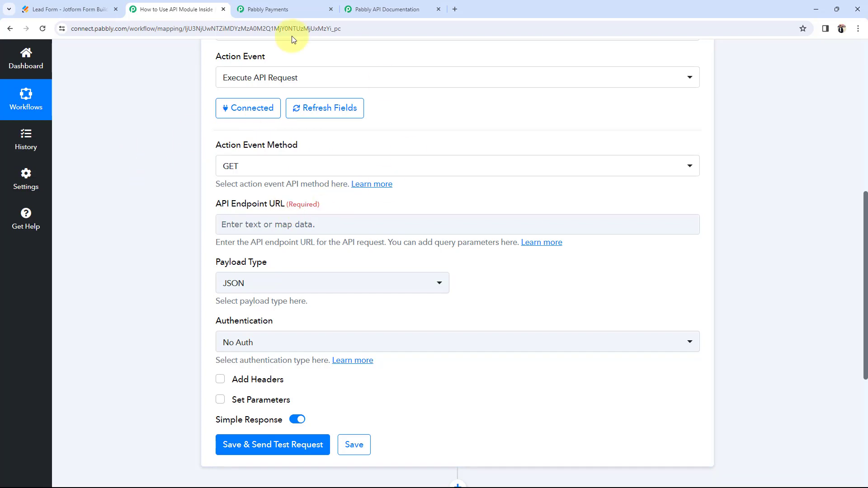
pyautogui.click(366, 10)
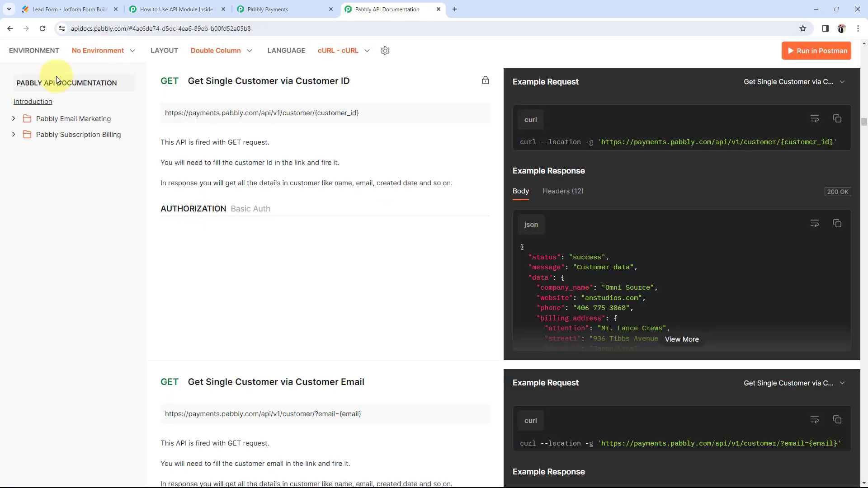
pyautogui.click(68, 135)
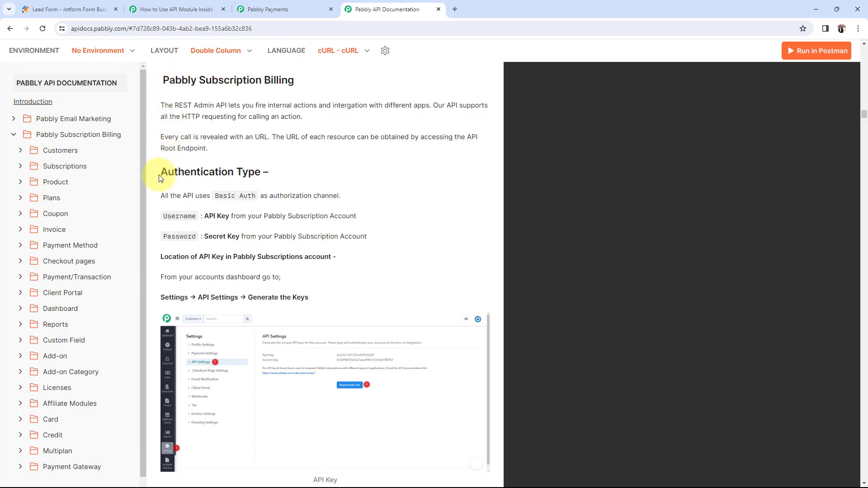
pyautogui.moveTo(165, 175); pyautogui.dragTo(289, 181)
pyautogui.click(291, 183)
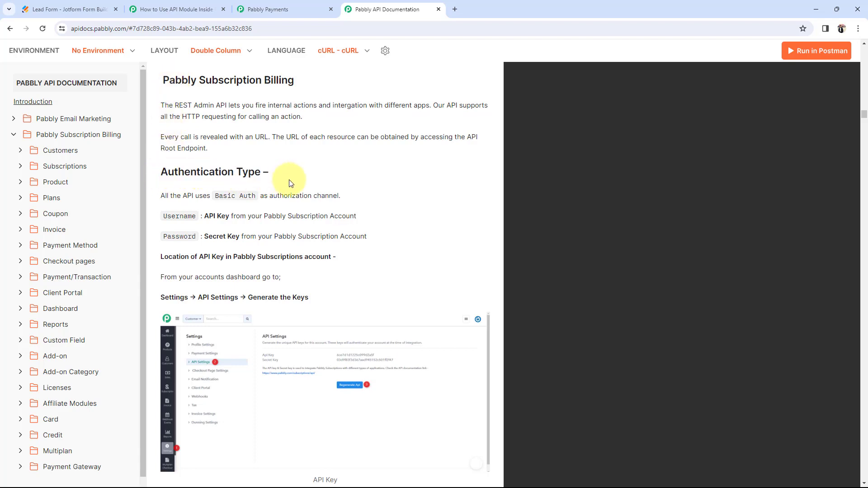
pyautogui.click(177, 9)
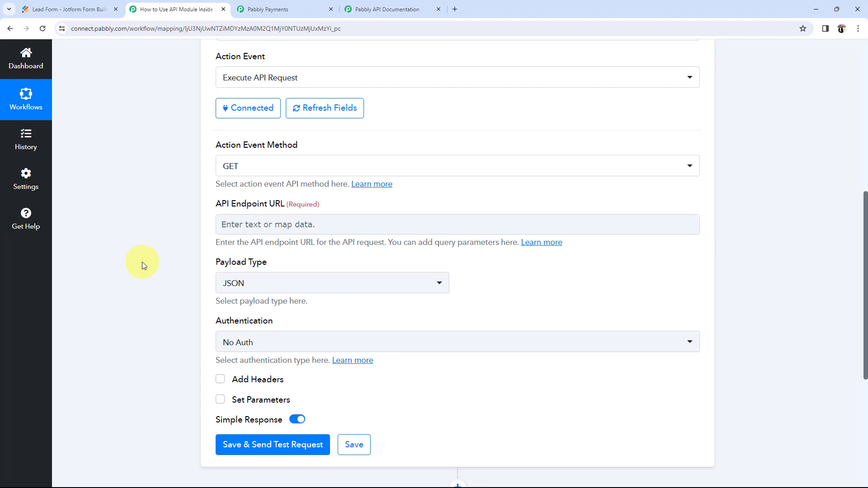
pyautogui.scroll(-1, 142, 262)
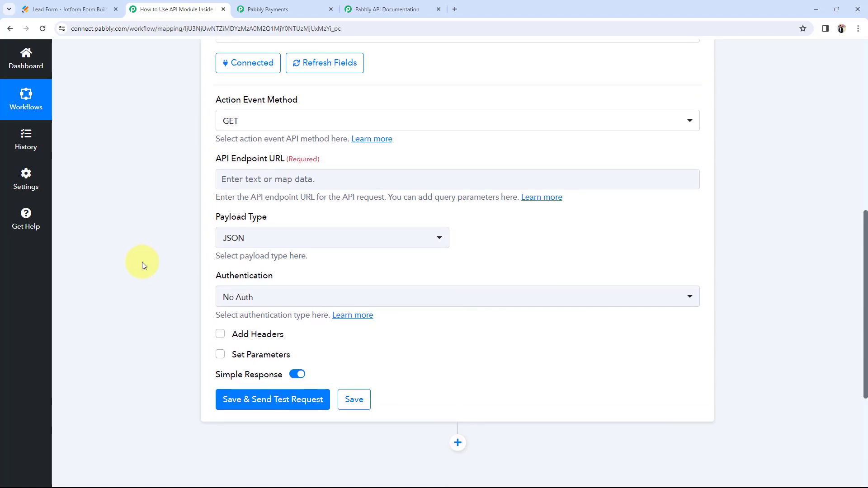
pyautogui.scroll(-1, 142, 262)
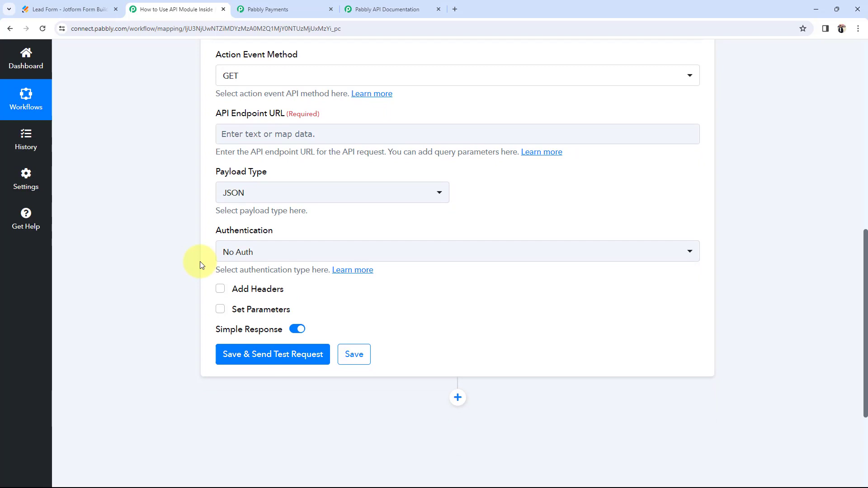
pyautogui.click(238, 259)
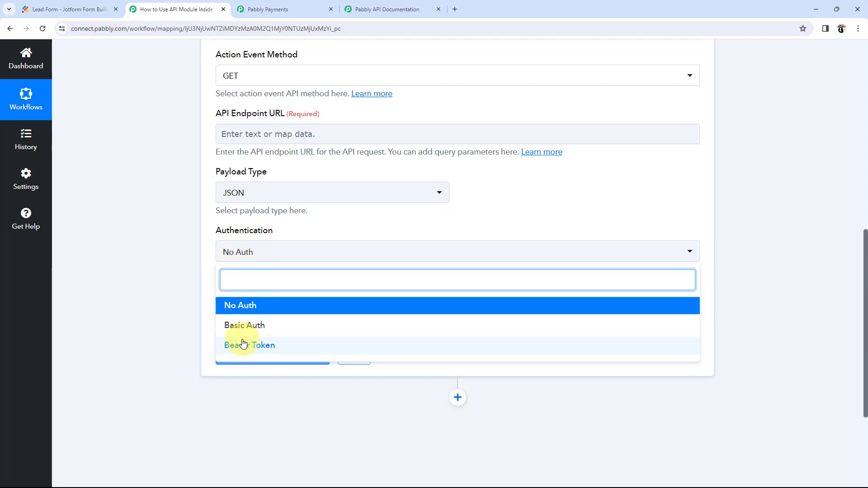
pyautogui.click(104, 263)
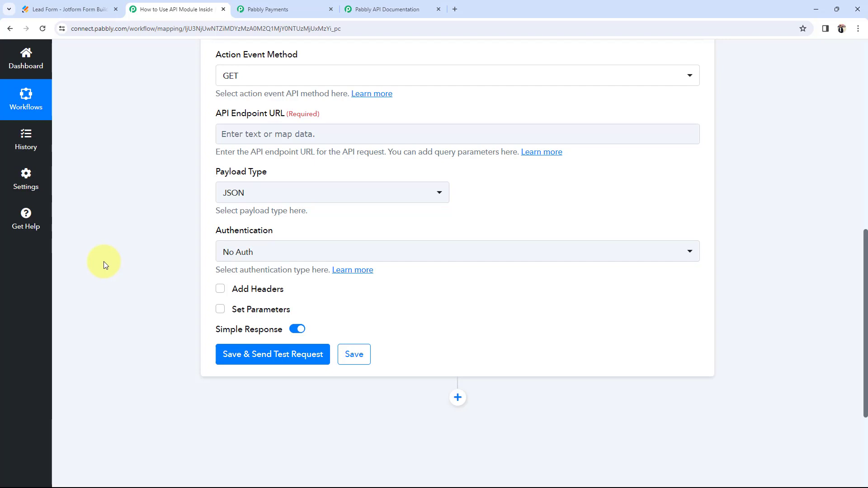
# Step: Highlight the Pabbly Subscription Billing heading and its Basic Auth authorization method in the docs
pyautogui.click(383, 5)
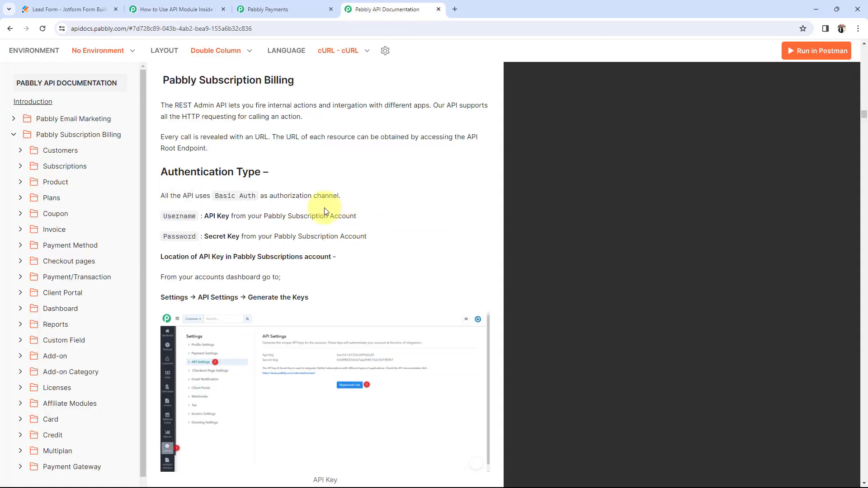
pyautogui.moveTo(162, 80); pyautogui.dragTo(282, 81)
pyautogui.click(312, 141)
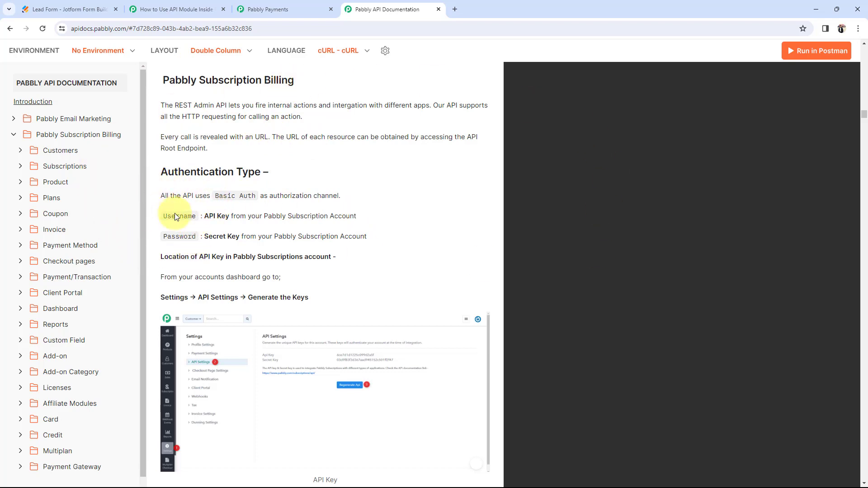
pyautogui.moveTo(215, 196); pyautogui.dragTo(259, 204)
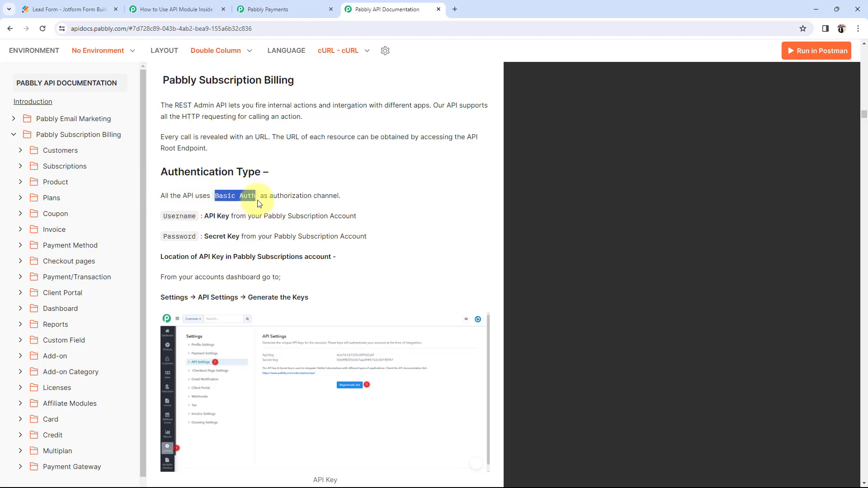
pyautogui.click(278, 211)
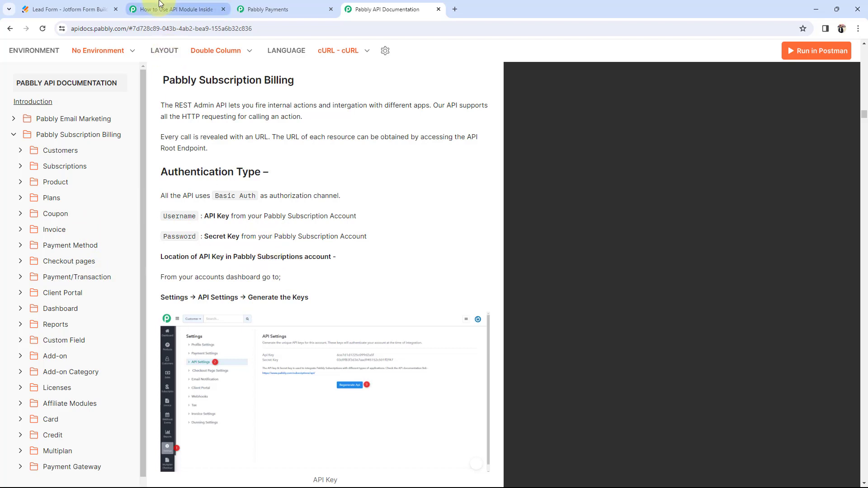
# Step: Cycle between the Connect form, Subscription Billing dashboard and API documentation
pyautogui.click(172, 9)
pyautogui.scroll(1, 186, 207)
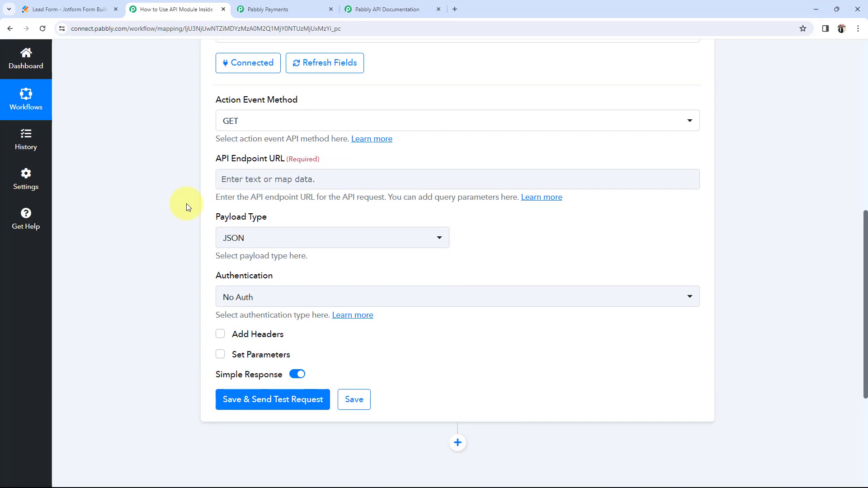
pyautogui.click(250, 8)
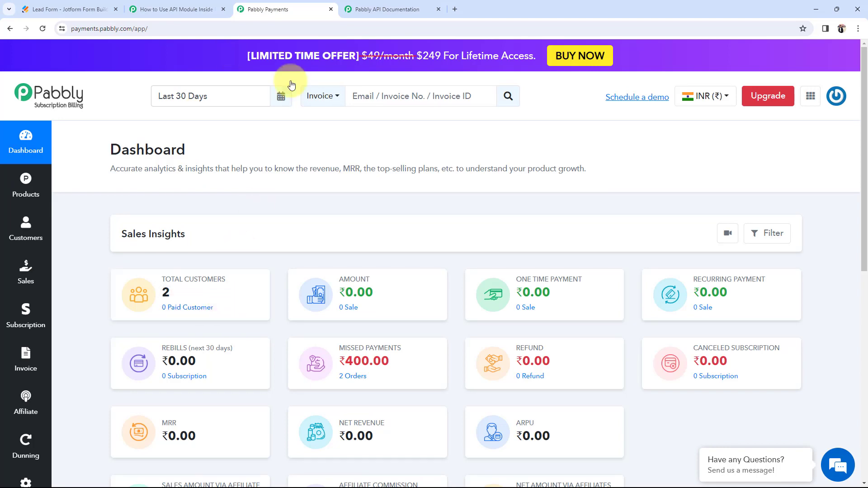
pyautogui.click(359, 6)
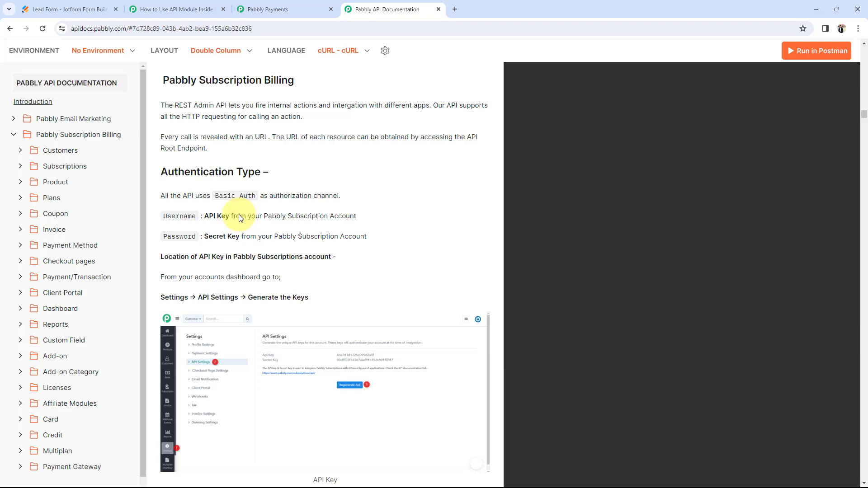
pyautogui.click(145, 9)
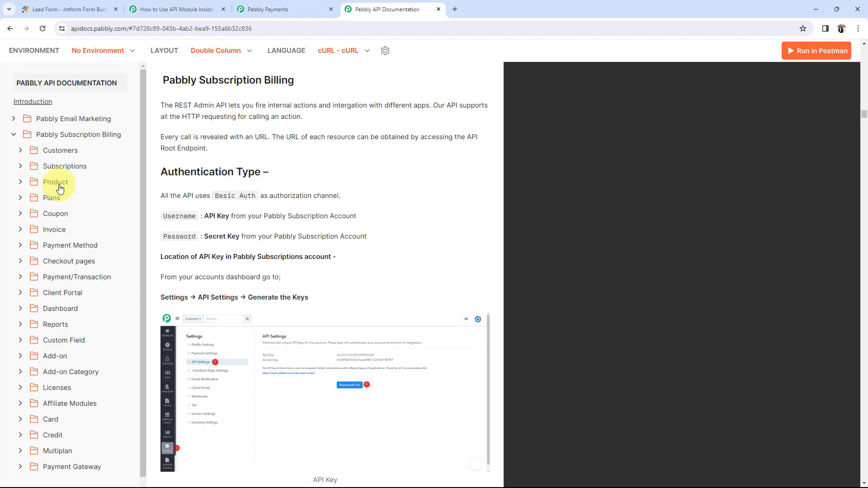
pyautogui.scroll(-2, 36, 284)
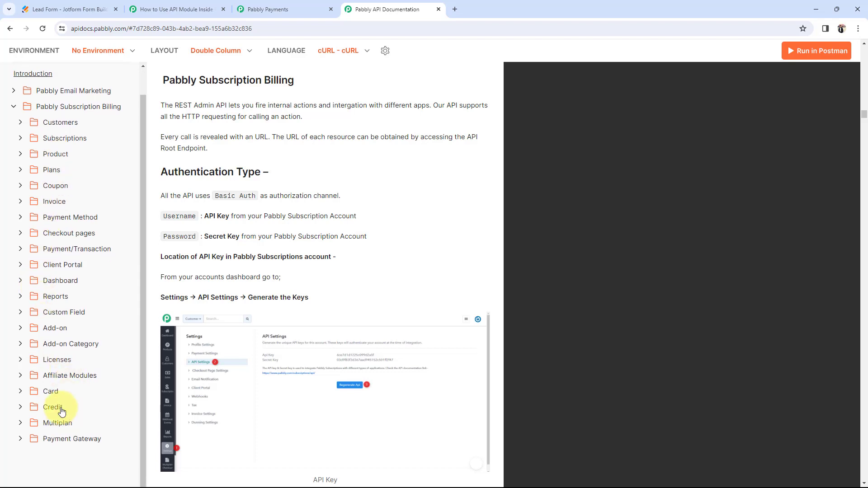
pyautogui.scroll(2, 62, 412)
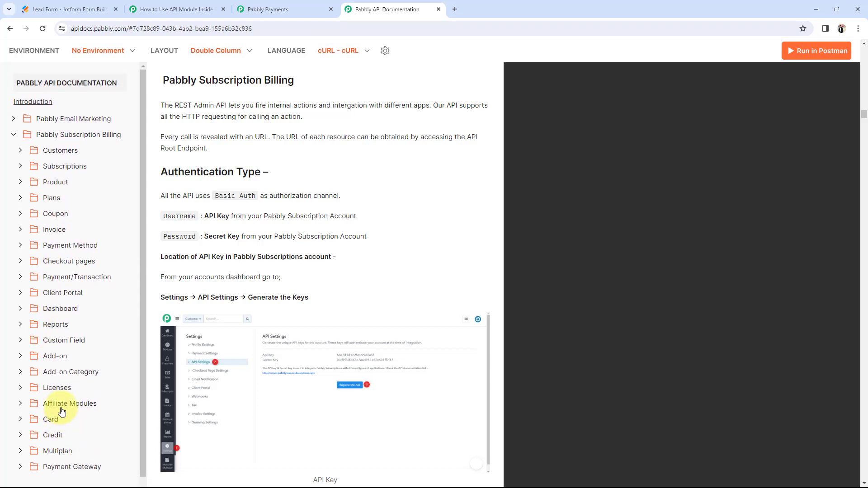
# Step: Open the Create Customer endpoint under Customers and highlight its URL
pyautogui.click(51, 156)
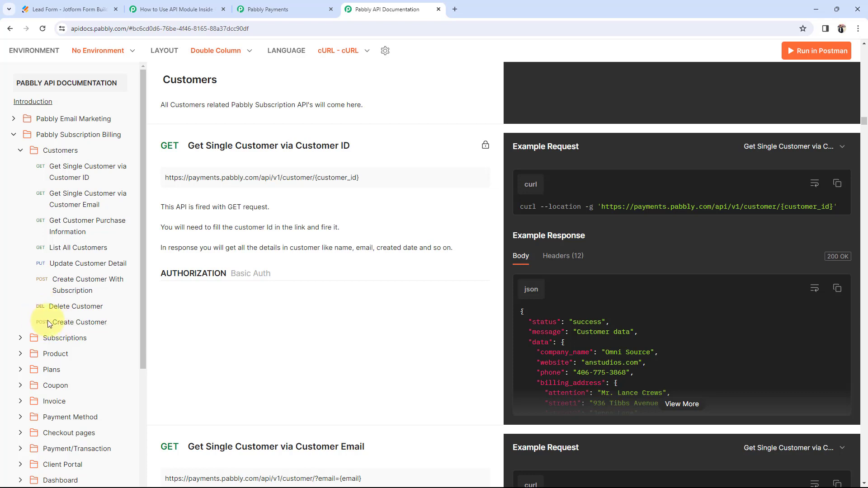
pyautogui.click(68, 324)
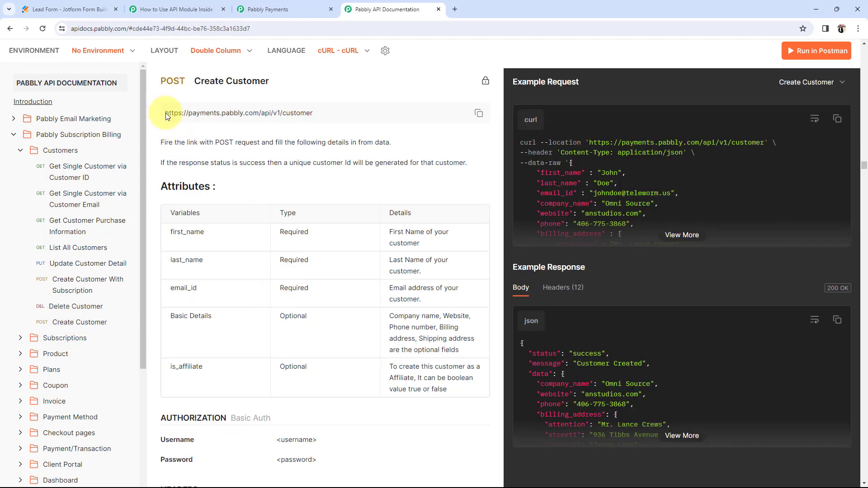
pyautogui.moveTo(166, 115); pyautogui.dragTo(252, 117)
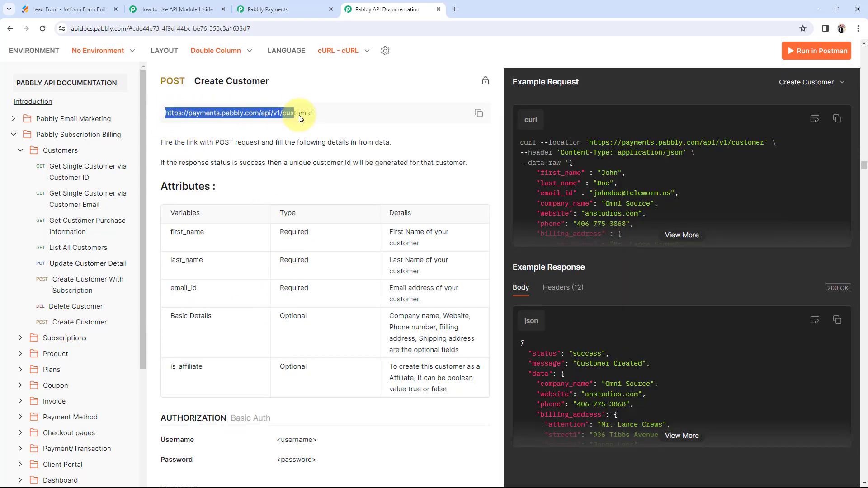
pyautogui.click(307, 138)
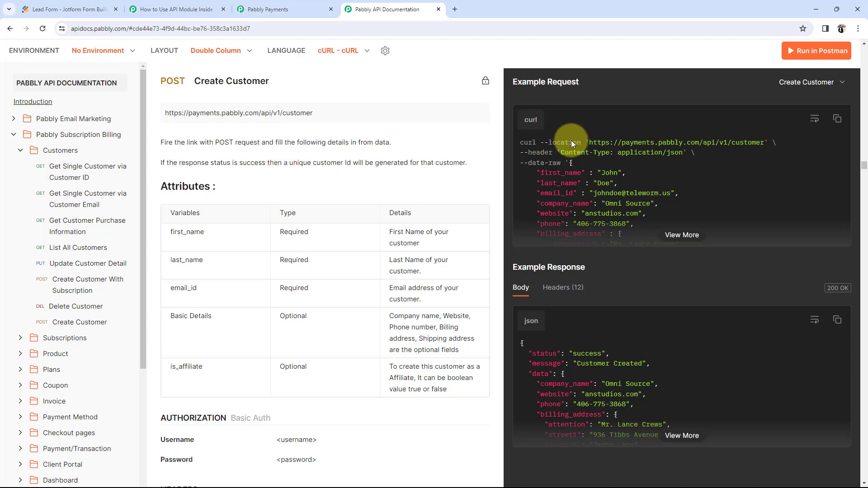
# Step: View the full Create Customer example request, then return to the Connect payload type options
pyautogui.click(681, 235)
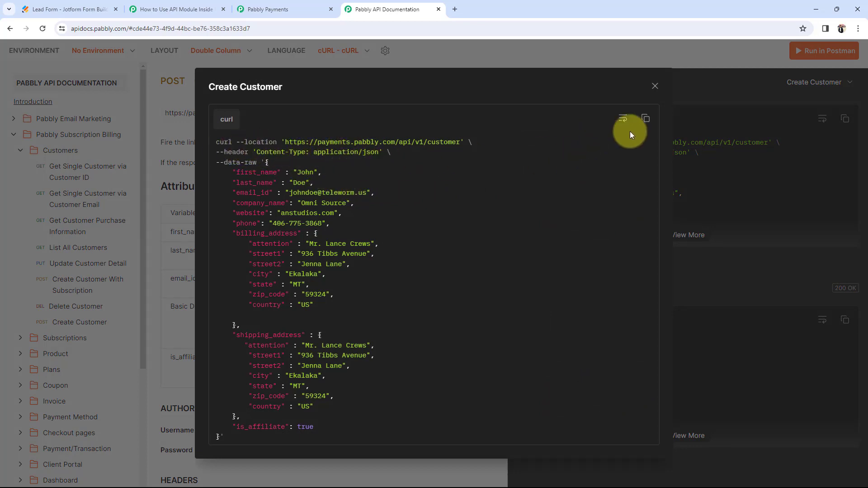
pyautogui.click(655, 86)
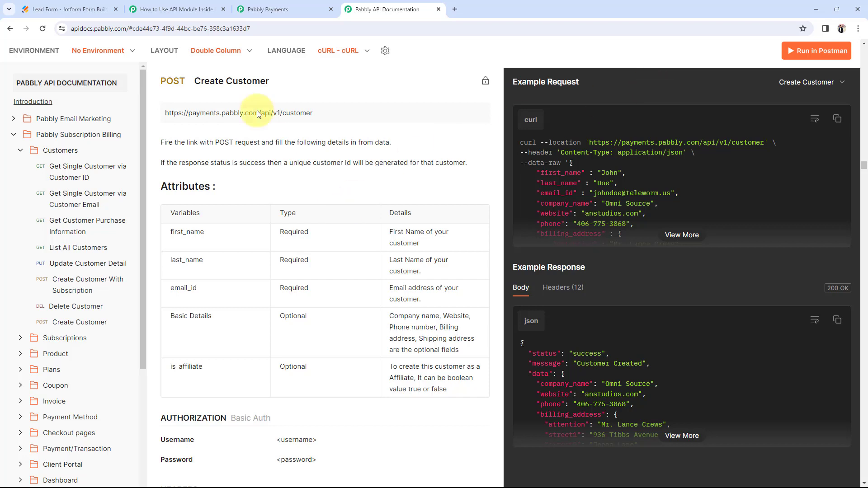
pyautogui.click(176, 9)
pyautogui.click(227, 248)
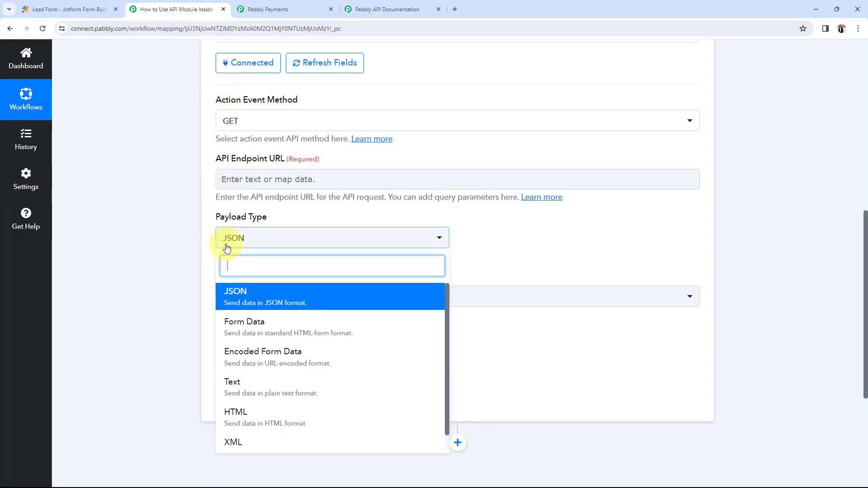
pyautogui.click(237, 295)
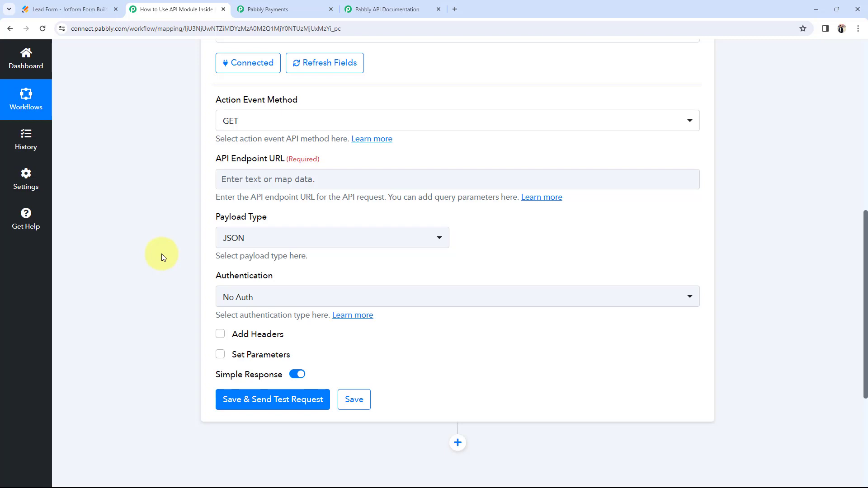
pyautogui.click(228, 246)
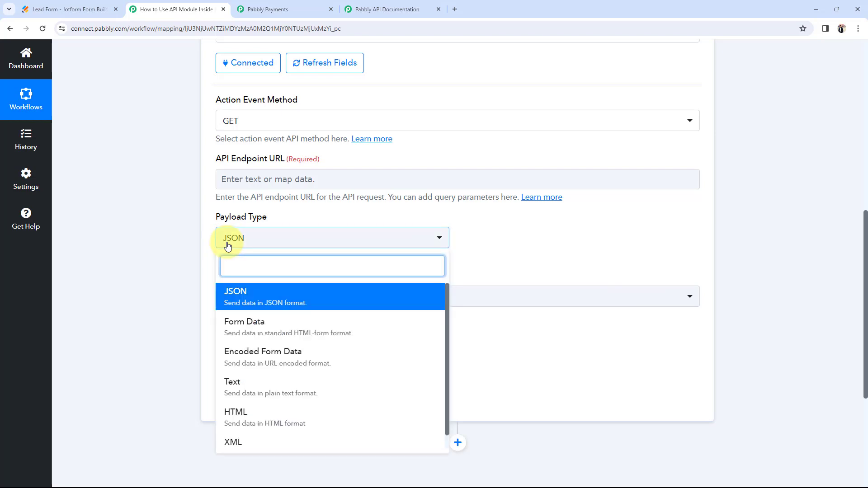
pyautogui.scroll(-1, 262, 335)
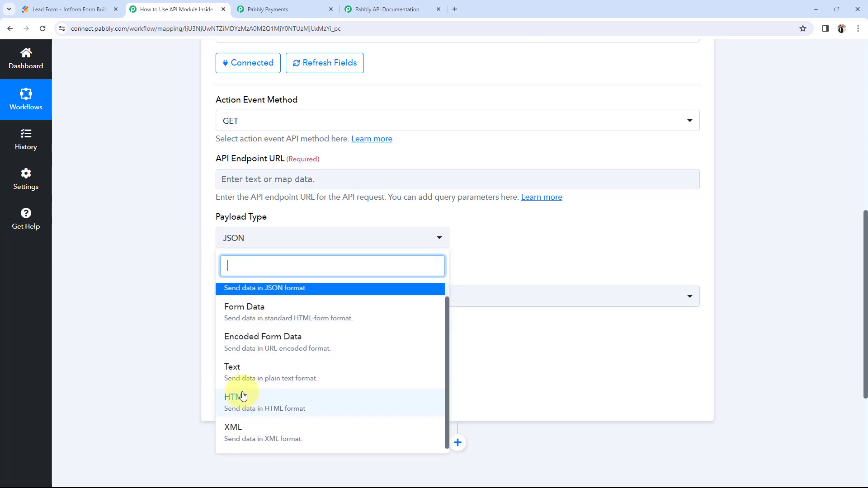
pyautogui.scroll(1, 238, 374)
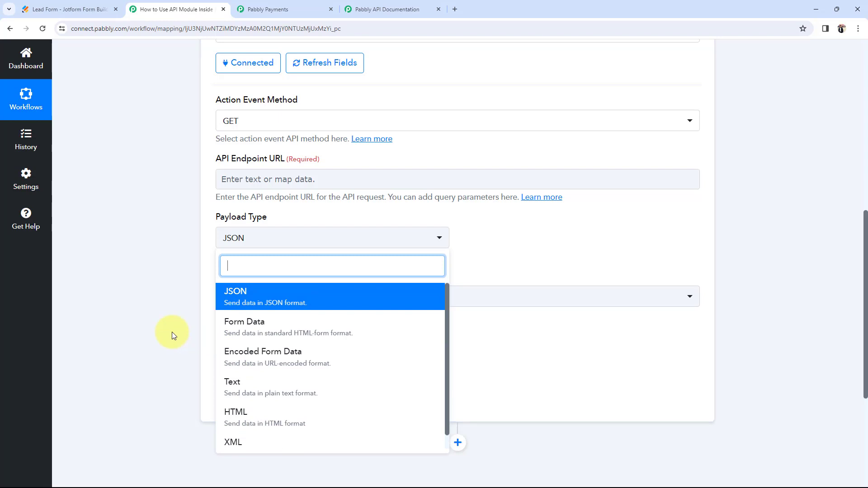
pyautogui.click(245, 300)
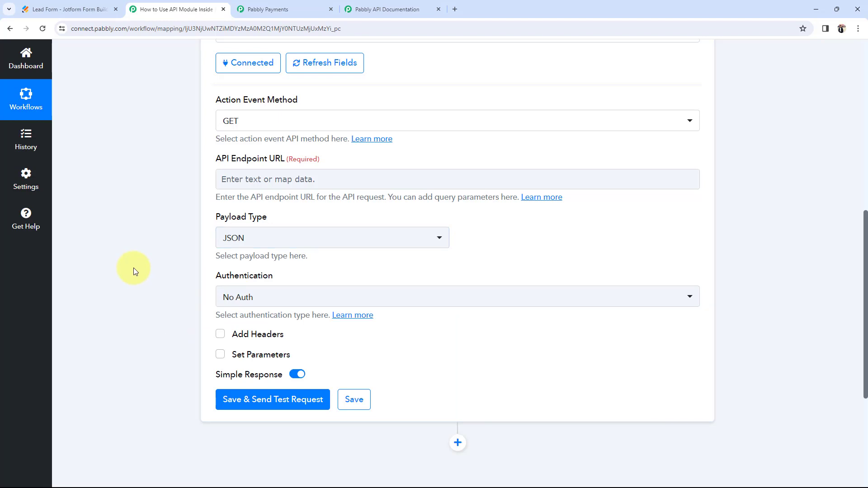
pyautogui.scroll(1, 134, 269)
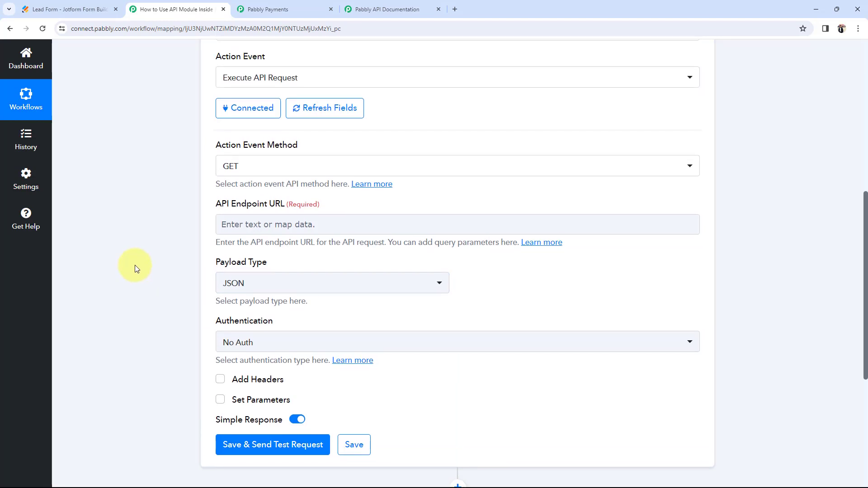
# Step: Change the request method from GET to POST, then switch to the Create Customer docs
pyautogui.click(228, 172)
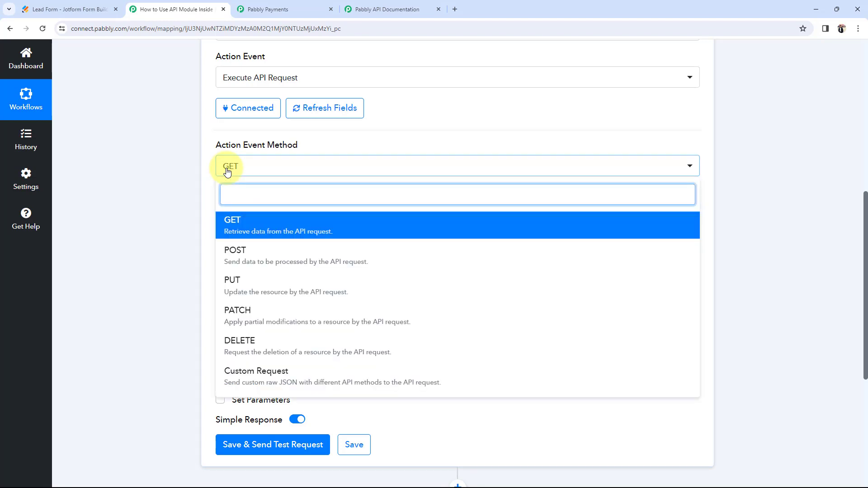
pyautogui.click(239, 256)
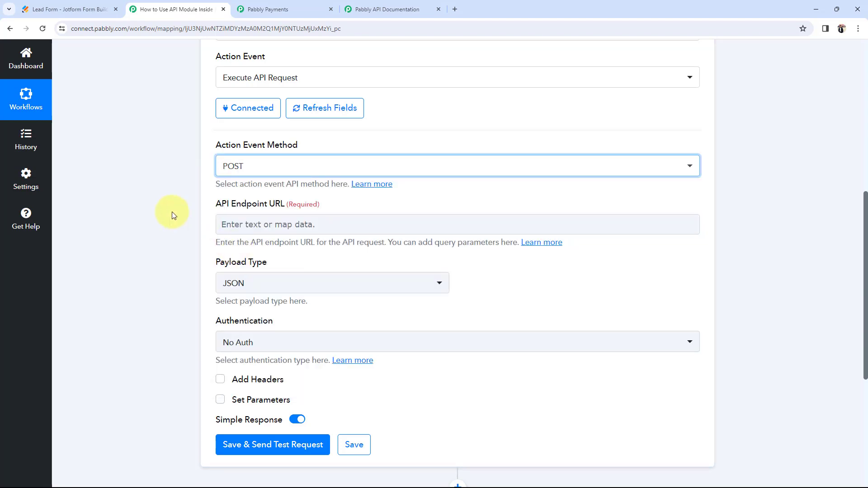
pyautogui.scroll(5, 172, 212)
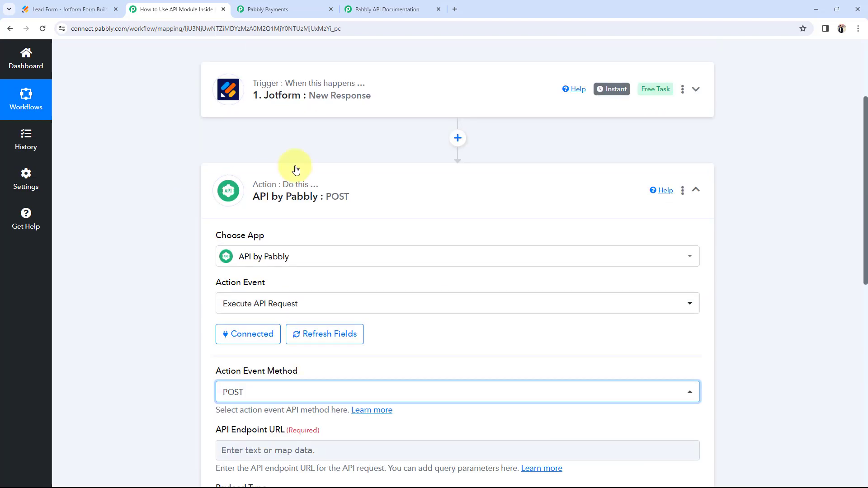
pyautogui.scroll(-4, 206, 214)
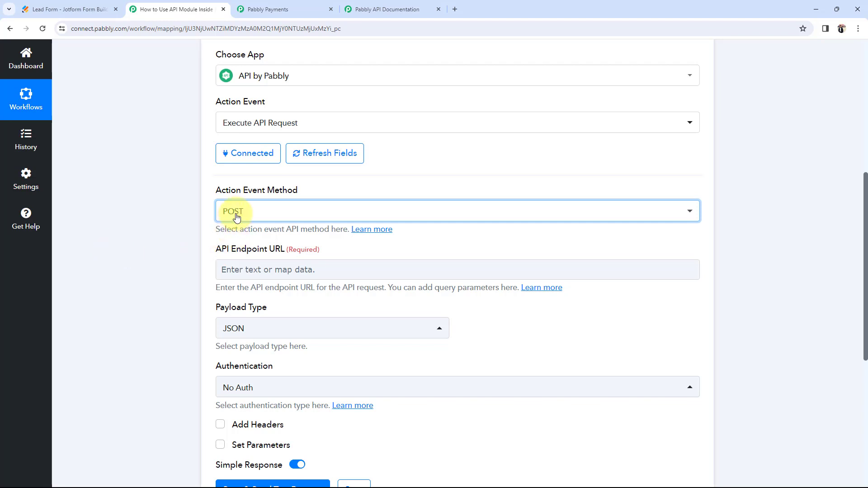
pyautogui.click(367, 9)
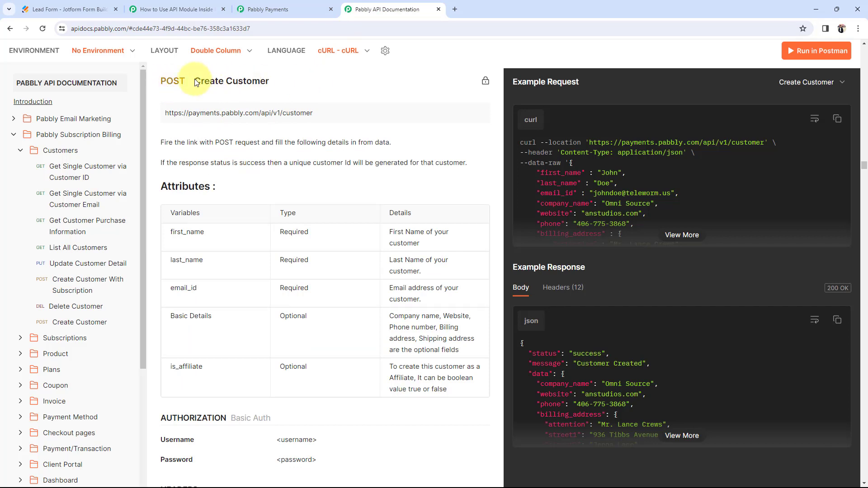
pyautogui.moveTo(195, 81); pyautogui.dragTo(265, 83)
pyautogui.click(270, 116)
pyautogui.click(478, 113)
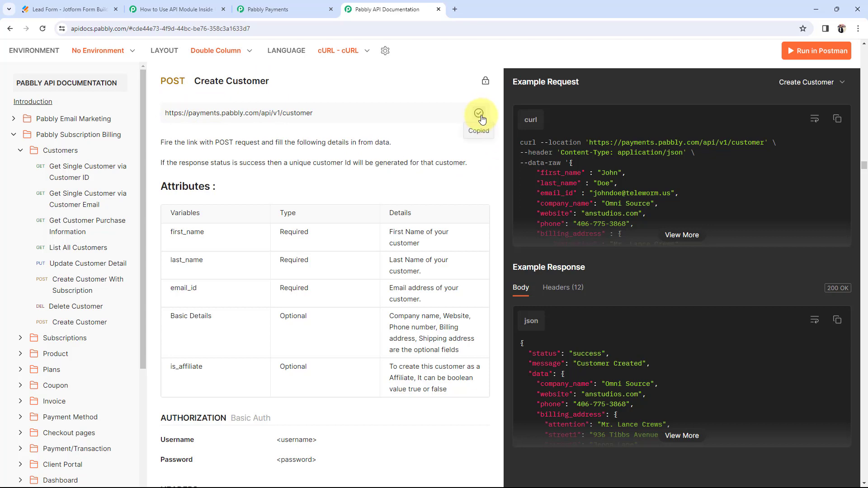
pyautogui.click(203, 5)
pyautogui.click(223, 269)
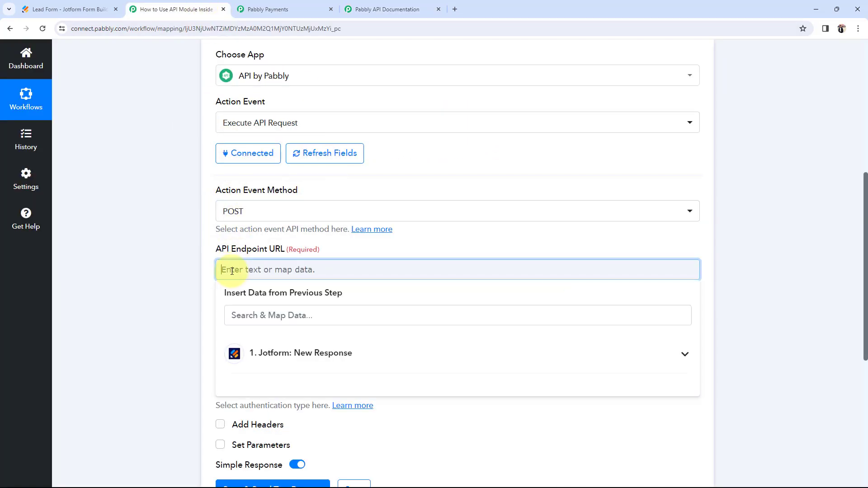
pyautogui.hotkey('ctrl', 'v')
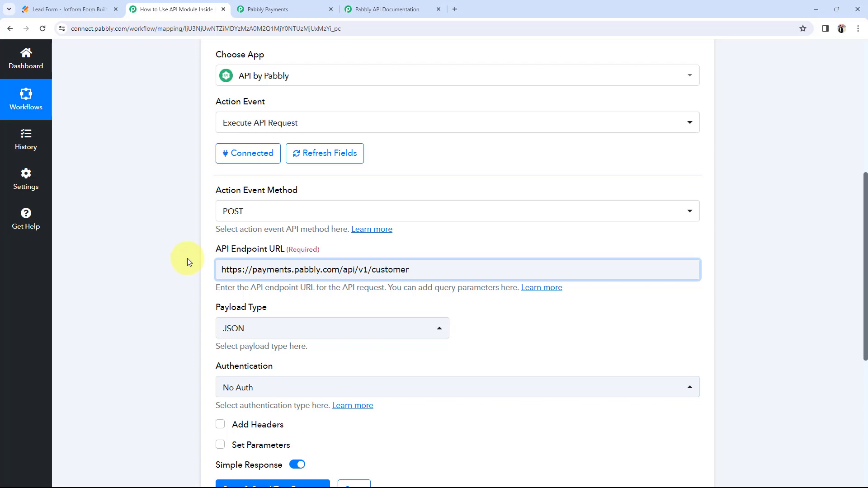
# Step: Keep JSON as the payload type and return to the Create Customer documentation
pyautogui.scroll(-2, 197, 298)
pyautogui.scroll(2, 138, 314)
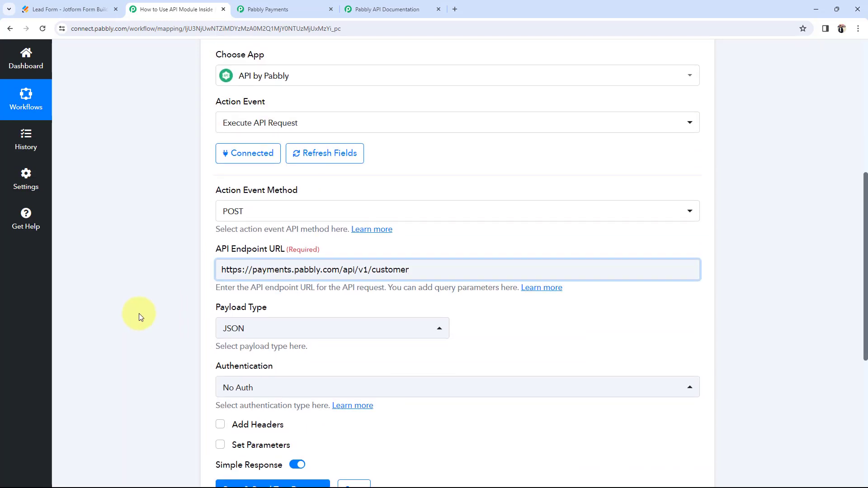
pyautogui.click(231, 329)
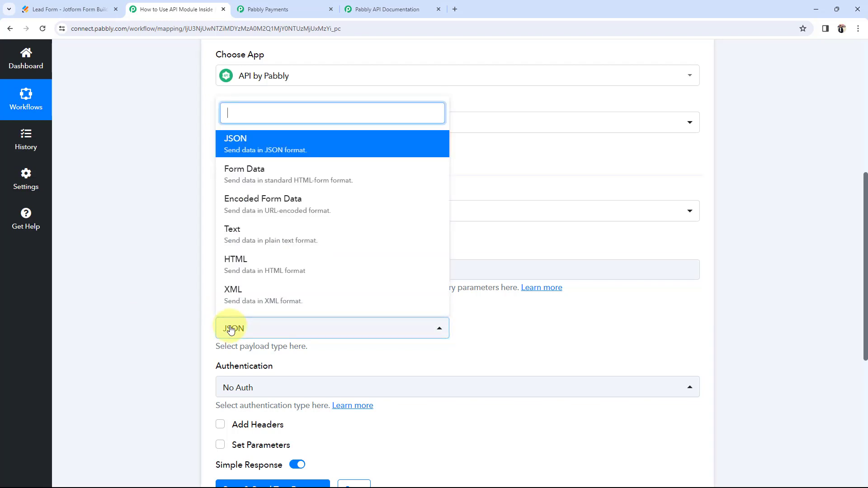
pyautogui.click(233, 144)
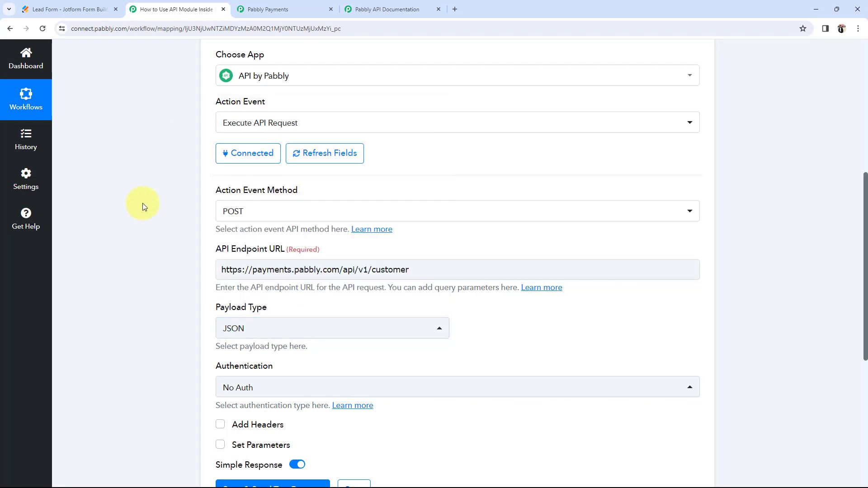
pyautogui.click(386, 9)
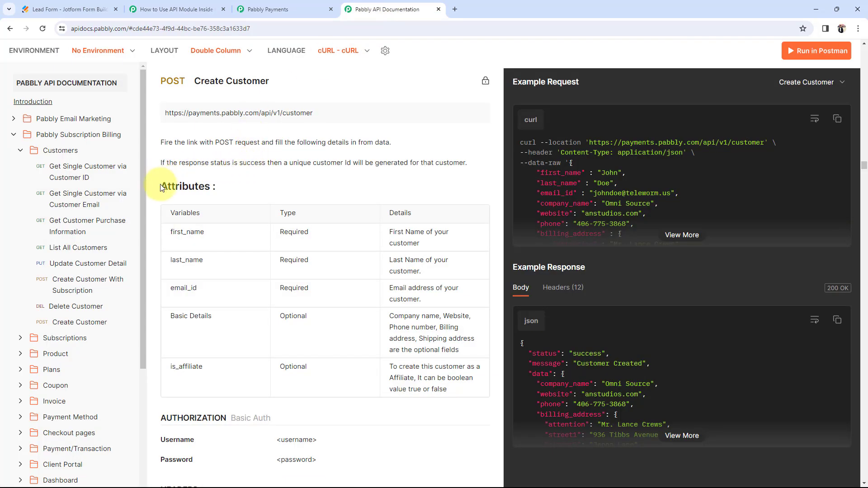
# Step: Check which Create Customer attributes, such as first_name, are Required, then return to Connect
pyautogui.moveTo(162, 187); pyautogui.dragTo(240, 186)
pyautogui.click(227, 209)
pyautogui.moveTo(309, 232); pyautogui.dragTo(278, 236)
pyautogui.click(273, 197)
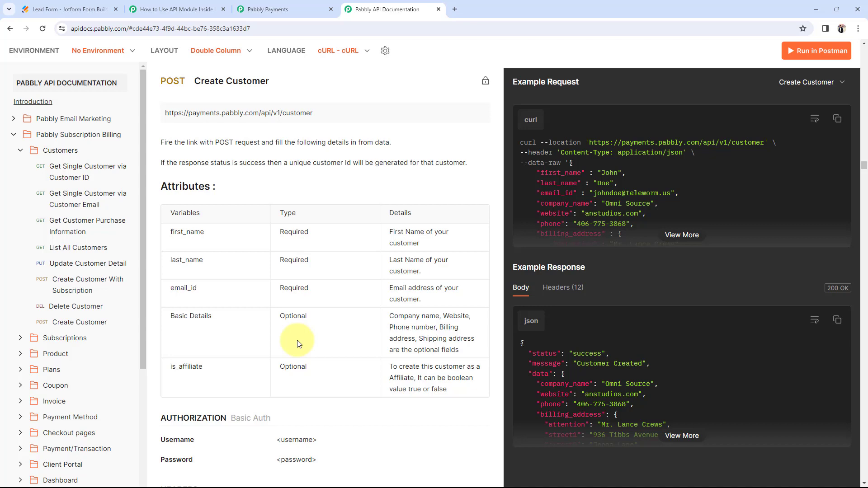
pyautogui.click(176, 9)
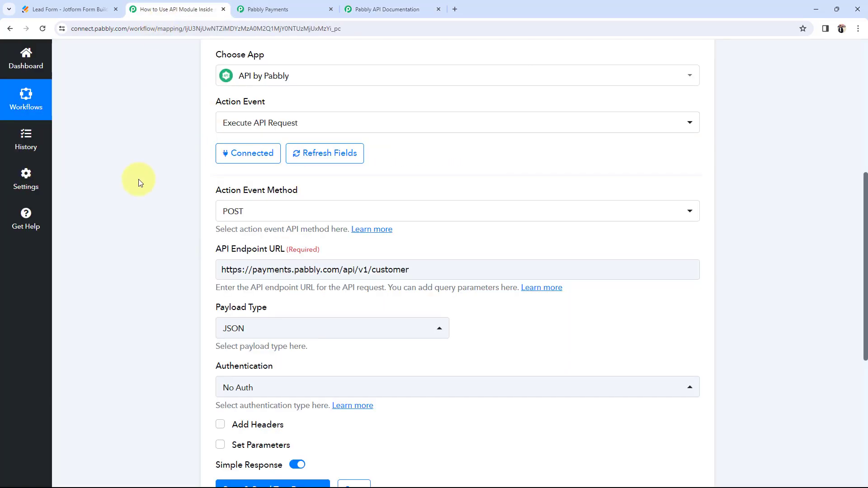
# Step: Review the request's POST method and No Auth authentication choices, then bring up the Create Customer docs
pyautogui.scroll(-3, 144, 187)
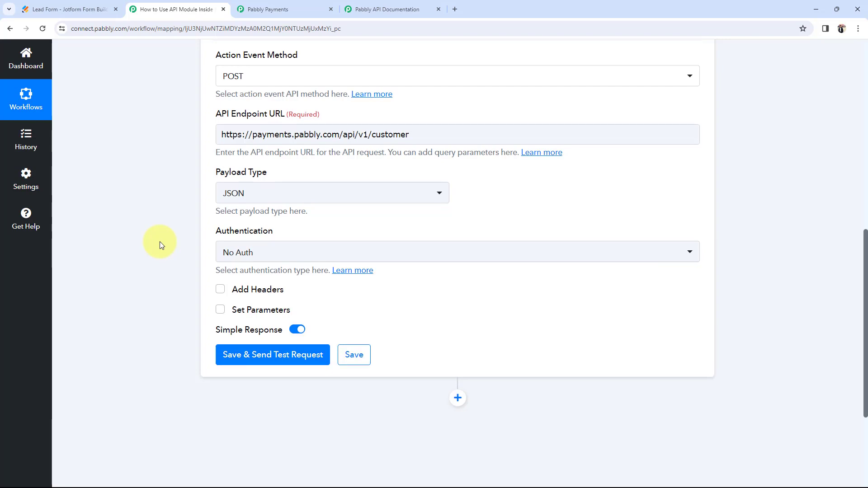
pyautogui.scroll(2, 159, 241)
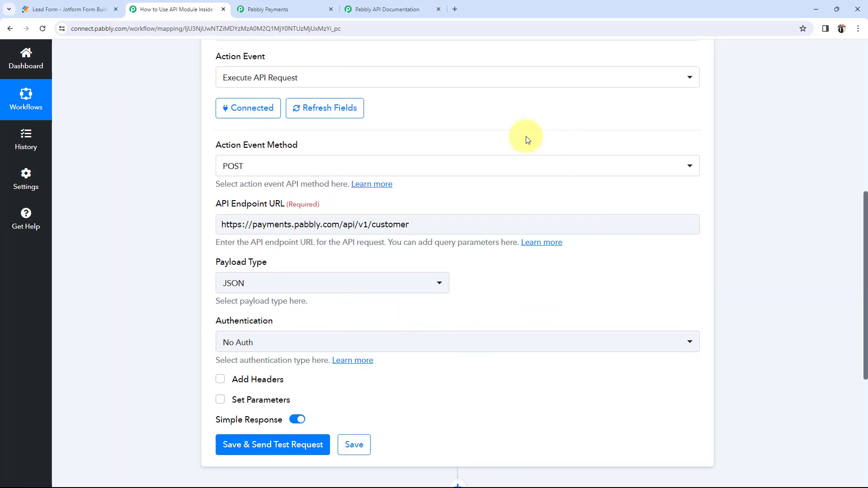
pyautogui.click(232, 165)
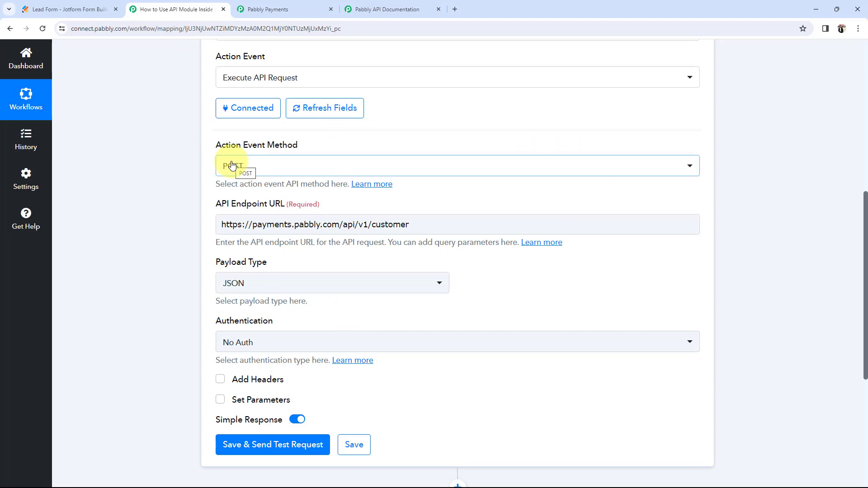
pyautogui.scroll(-2, 132, 228)
pyautogui.click(235, 252)
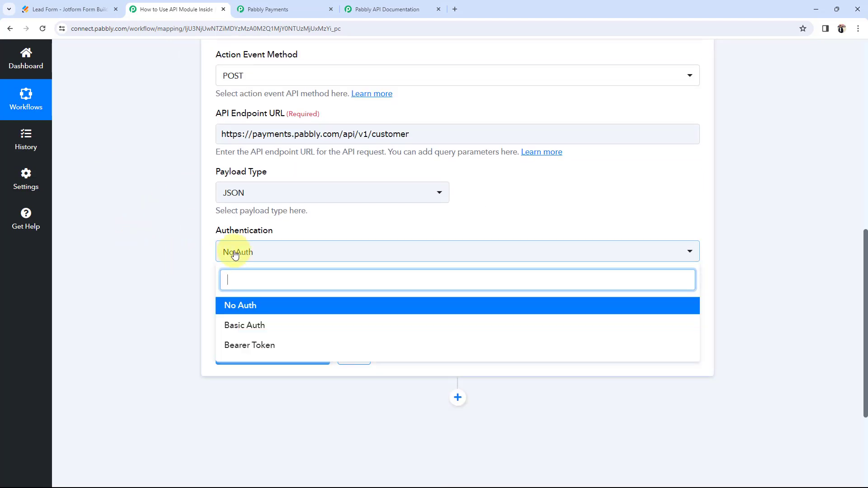
pyautogui.click(382, 8)
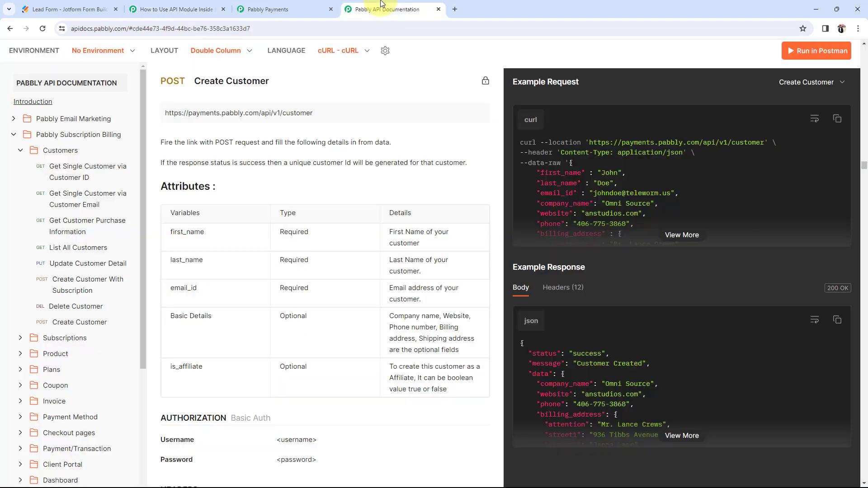
# Step: Confirm on the Subscription Billing overview page that the API uses Basic Auth
pyautogui.click(80, 140)
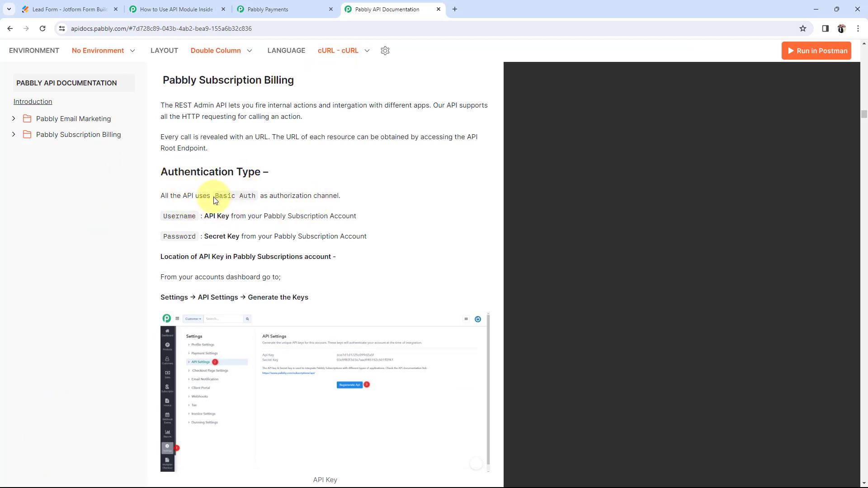
pyautogui.moveTo(221, 199); pyautogui.dragTo(251, 200)
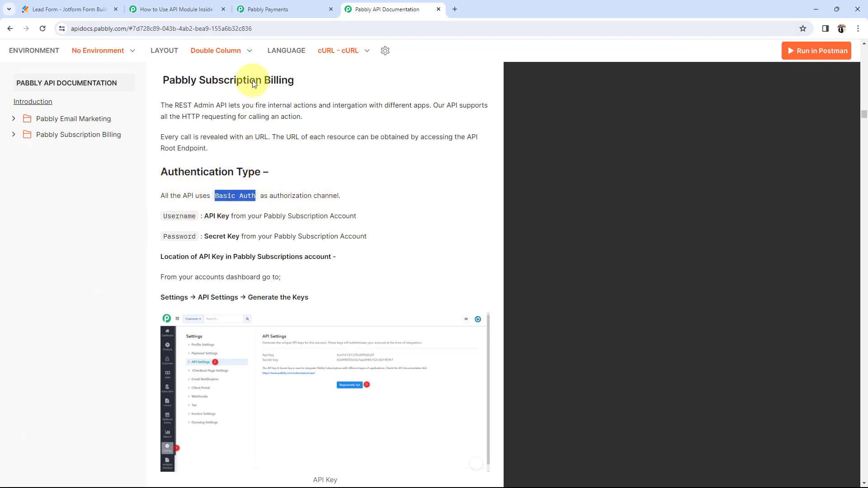
pyautogui.click(185, 4)
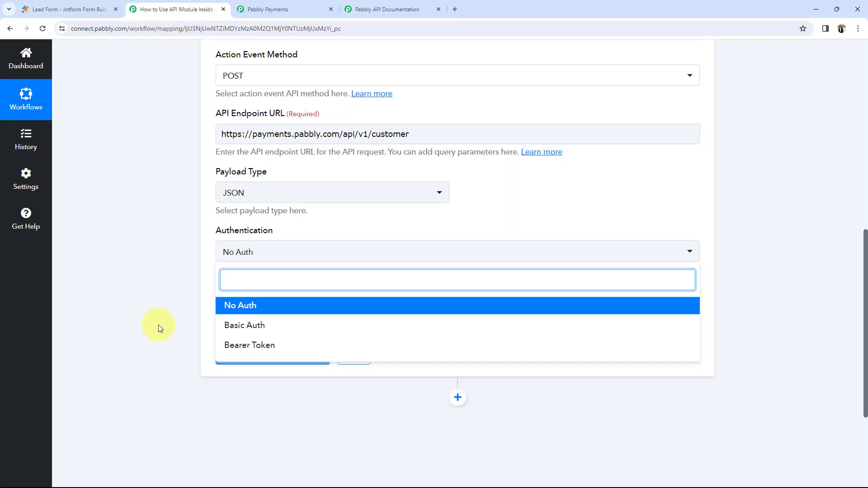
# Step: Set authentication to Basic Auth: username takes the API key, password the API Secret Key
pyautogui.click(228, 325)
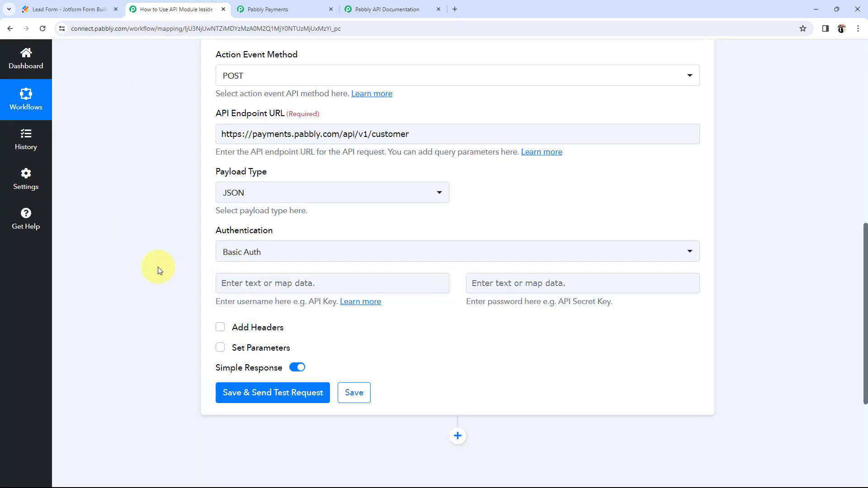
pyautogui.scroll(-1, 166, 271)
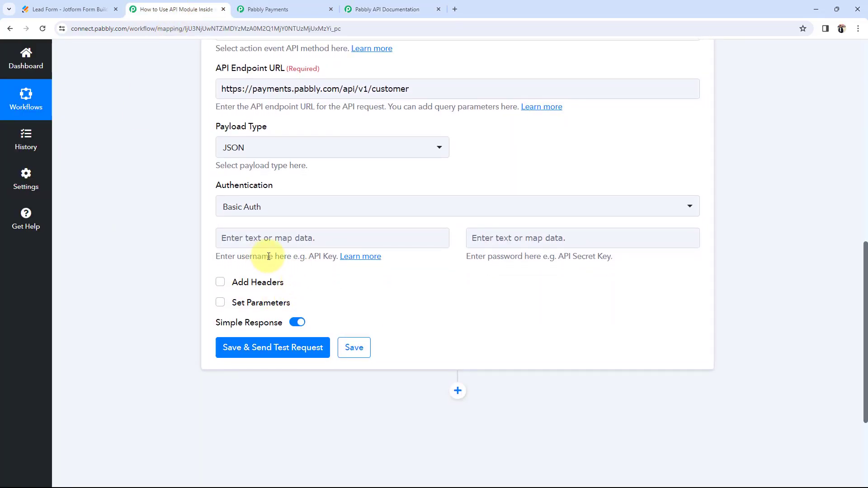
pyautogui.moveTo(260, 256); pyautogui.dragTo(298, 257)
pyautogui.click(406, 279)
pyautogui.moveTo(559, 258); pyautogui.dragTo(604, 273)
pyautogui.click(597, 276)
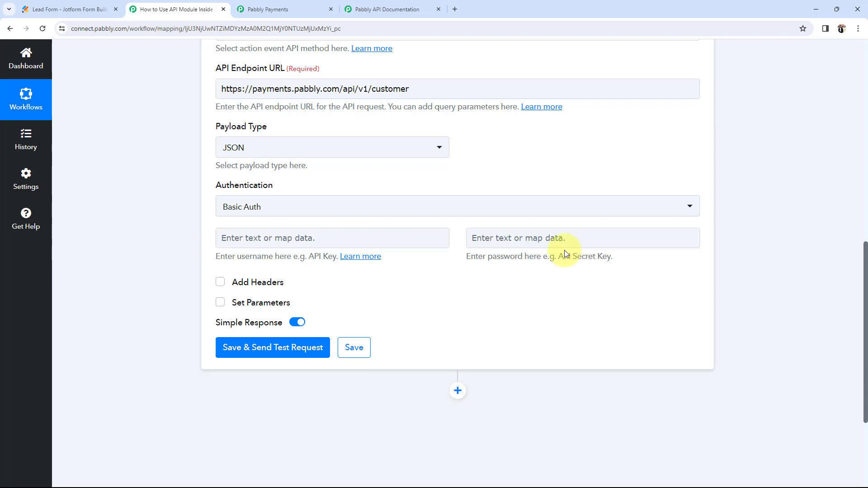
# Step: Check the blank Basic Auth username and password fields, then switch to the Subscription Billing dashboard
pyautogui.moveTo(251, 271)
pyautogui.scroll(1, 205, 267)
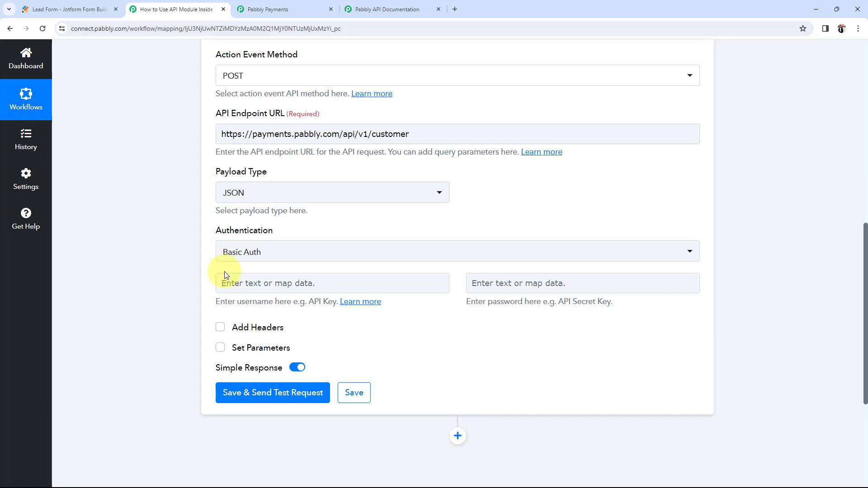
pyautogui.click(584, 285)
pyautogui.click(339, 285)
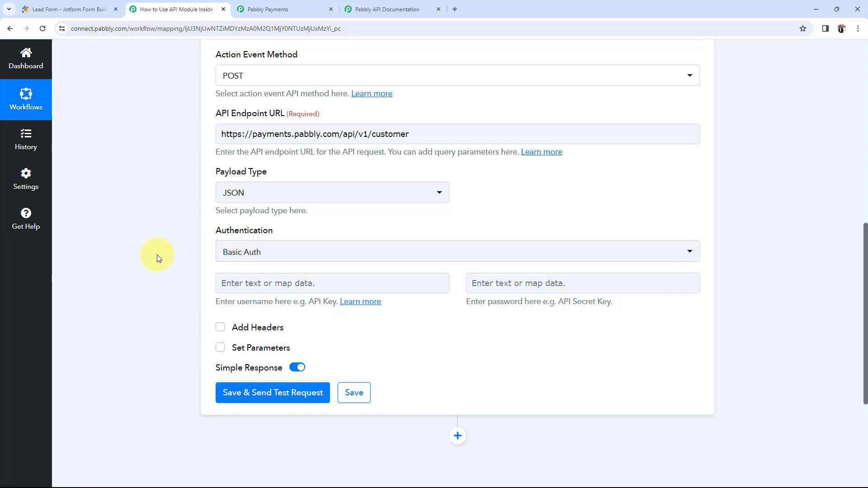
pyautogui.click(268, 6)
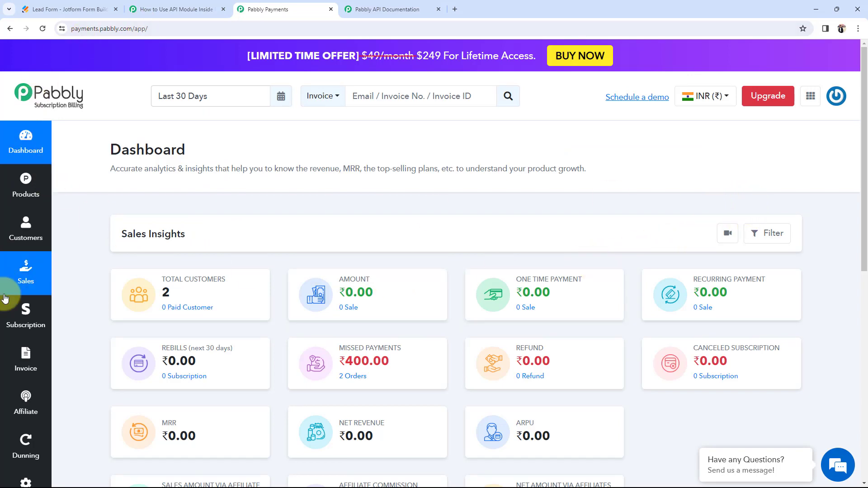
# Step: Go to Settings > API Settings in Subscription Billing and select the API Key value
pyautogui.scroll(-3, 13, 326)
pyautogui.click(9, 412)
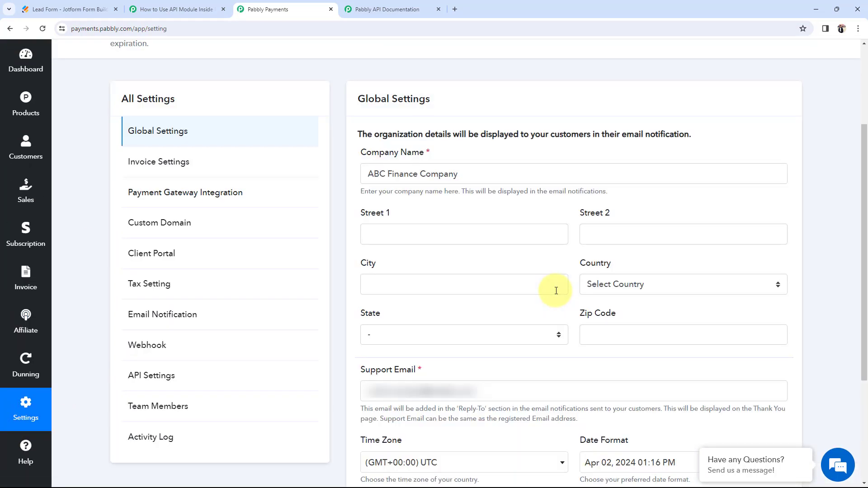
pyautogui.click(133, 376)
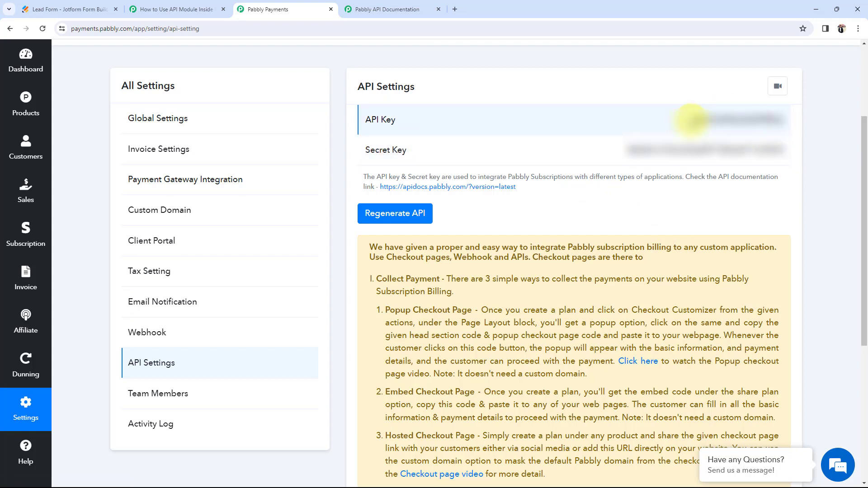
pyautogui.moveTo(694, 119); pyautogui.dragTo(785, 119)
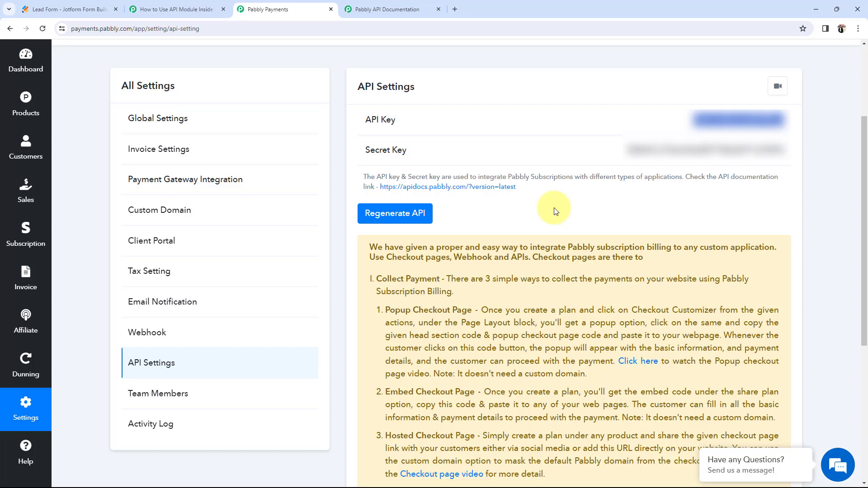
# Step: Paste the Subscription Billing API key into the Basic Auth username field
pyautogui.click(170, 9)
pyautogui.click(243, 283)
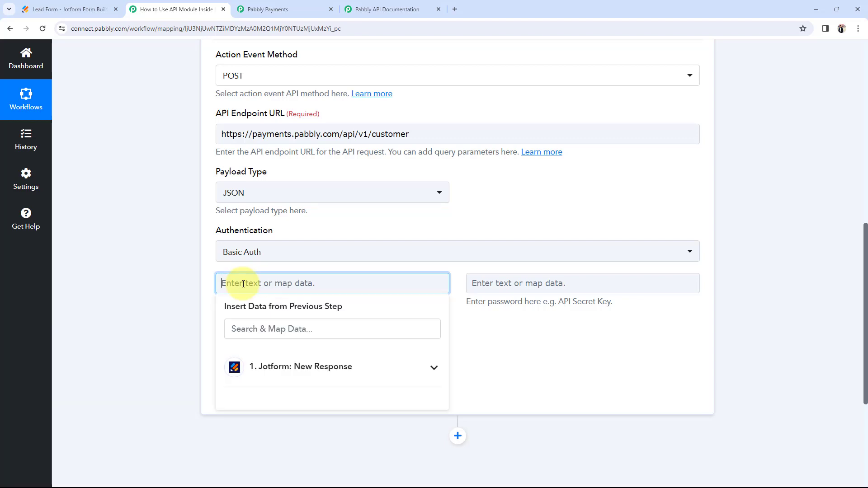
pyautogui.hotkey('ctrl', 'v')
pyautogui.click(161, 273)
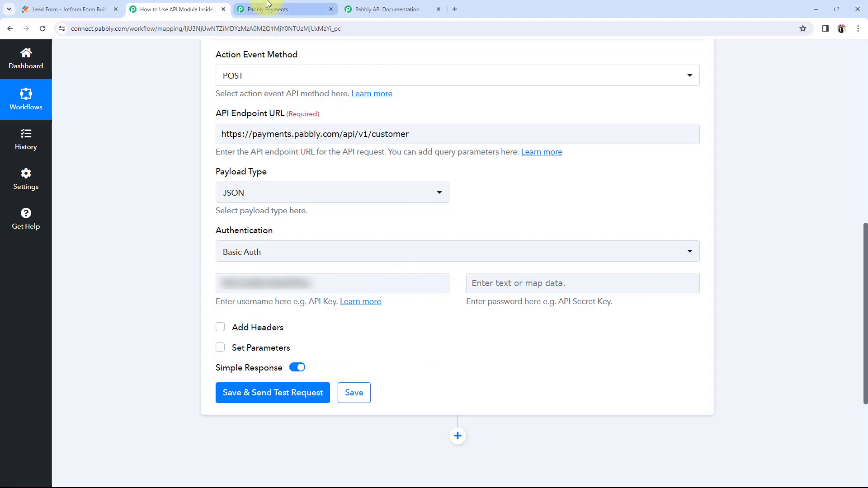
# Step: Paste the API Secret Key into the Basic Auth password field
pyautogui.click(267, 9)
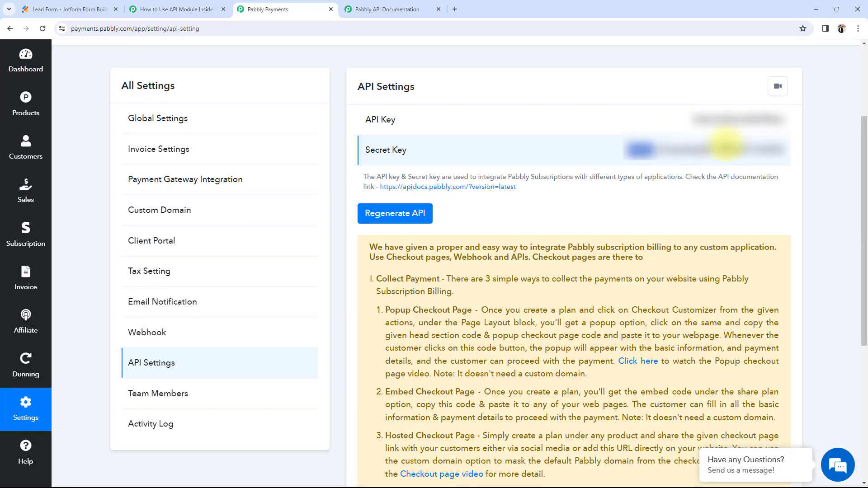
pyautogui.click(177, 5)
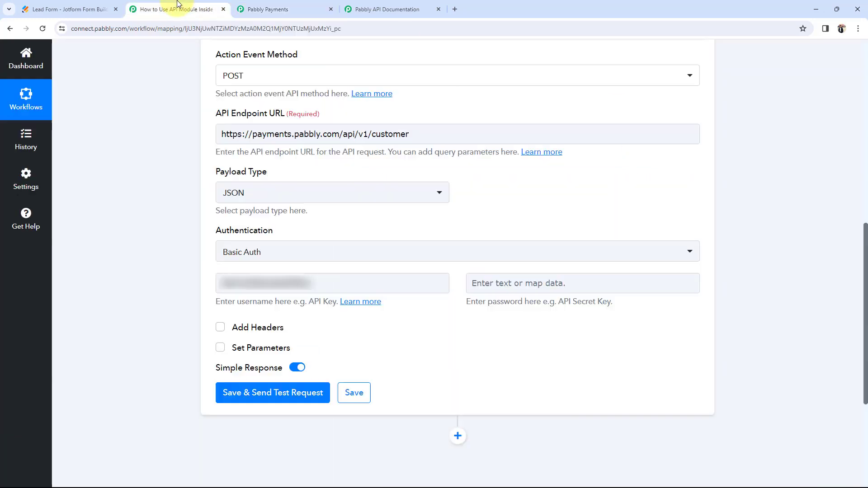
pyautogui.click(529, 292)
pyautogui.hotkey('ctrl', 'v')
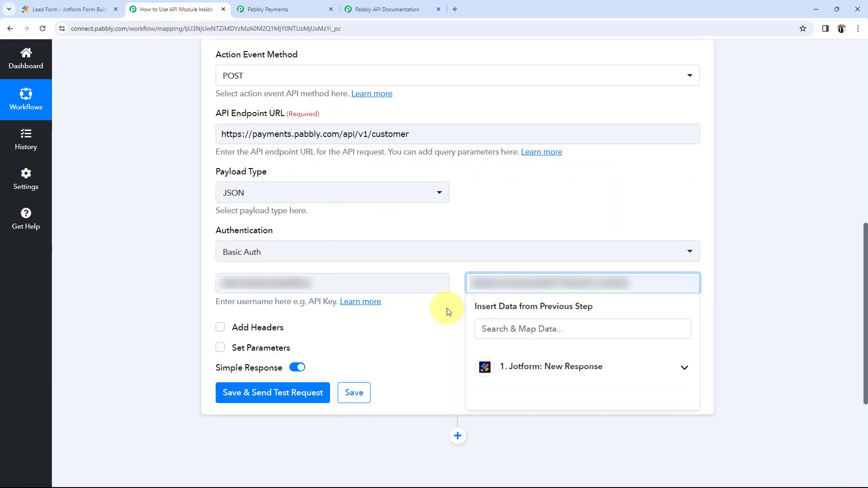
pyautogui.click(412, 342)
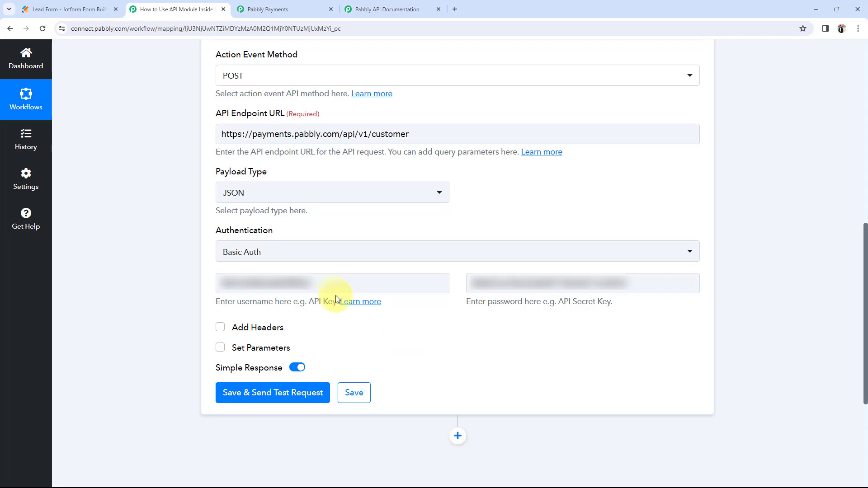
pyautogui.click(255, 9)
pyautogui.click(23, 58)
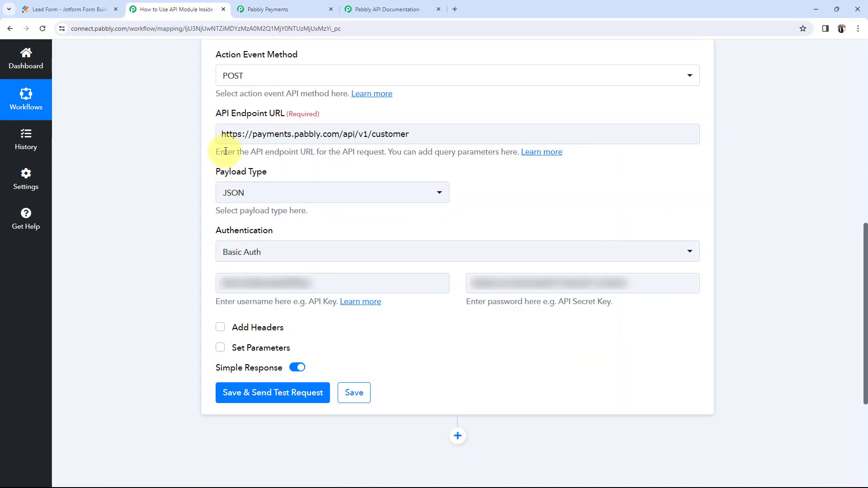
# Step: Keep POST as the method and tick Set Parameters to add an empty Label/Value row
pyautogui.click(221, 137)
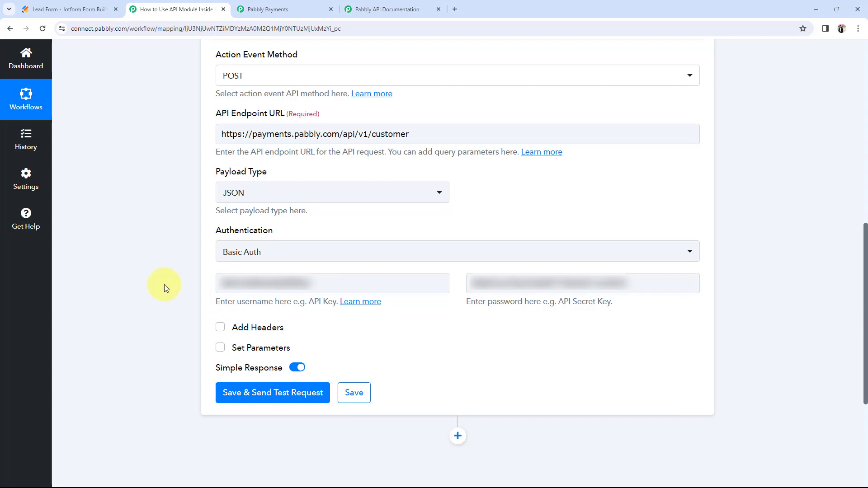
pyautogui.moveTo(220, 229)
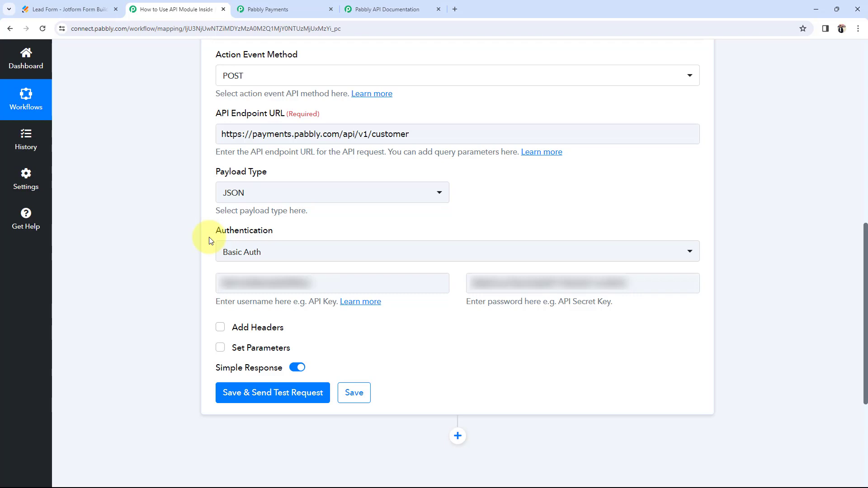
pyautogui.scroll(2, 208, 237)
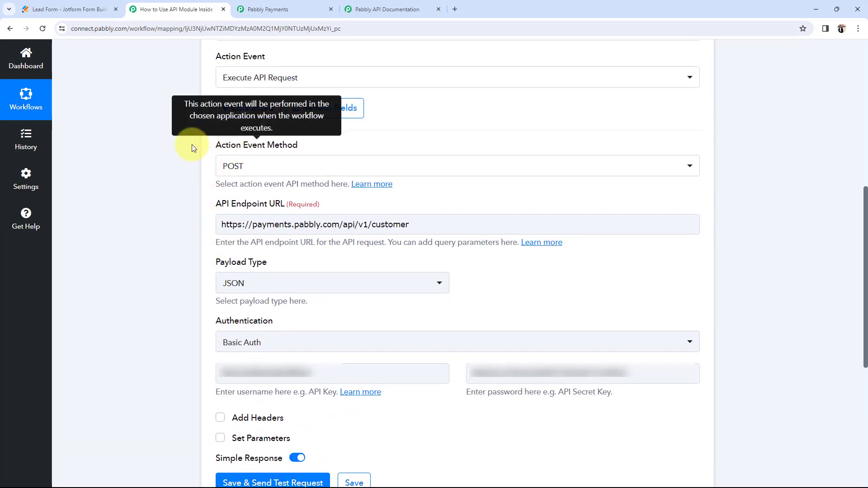
pyautogui.click(228, 166)
pyautogui.click(232, 253)
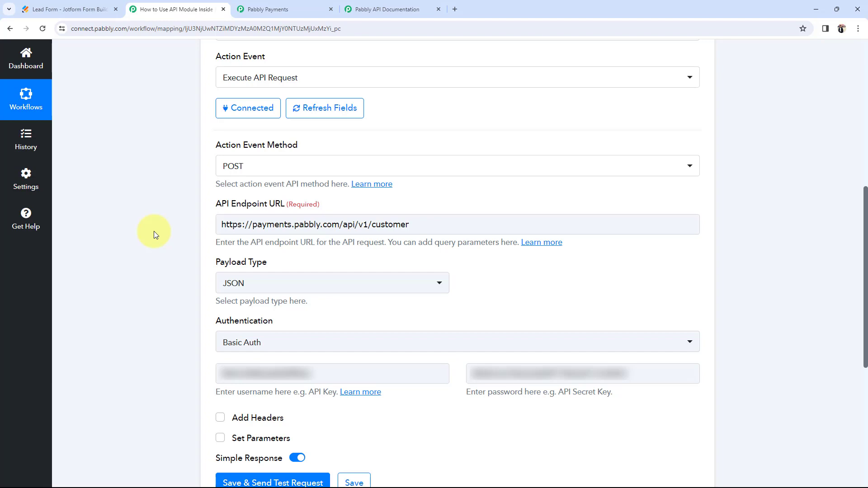
pyautogui.scroll(-4, 154, 232)
pyautogui.click(221, 257)
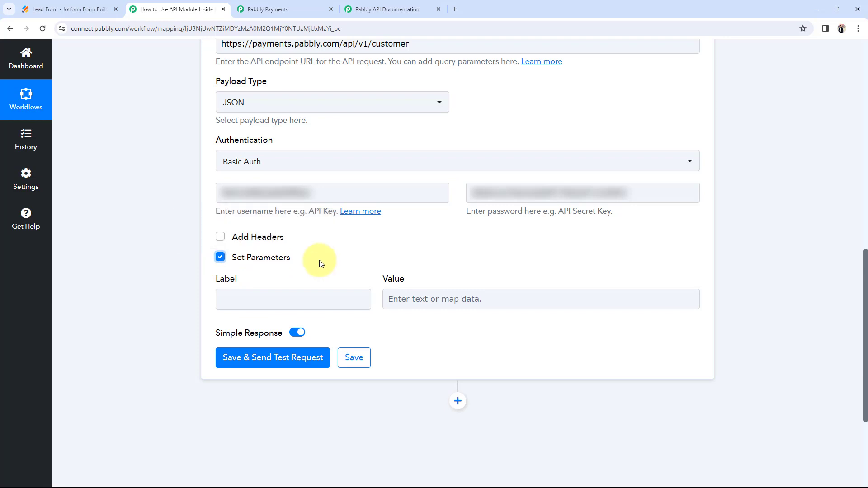
pyautogui.click(470, 300)
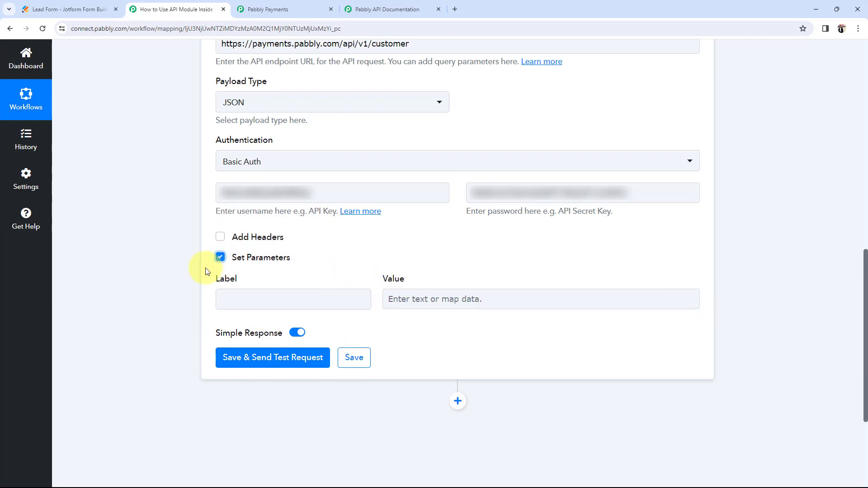
# Step: Open Subscription Billing > Customers > Create Customer in the API docs, then return to Connect
pyautogui.click(388, 6)
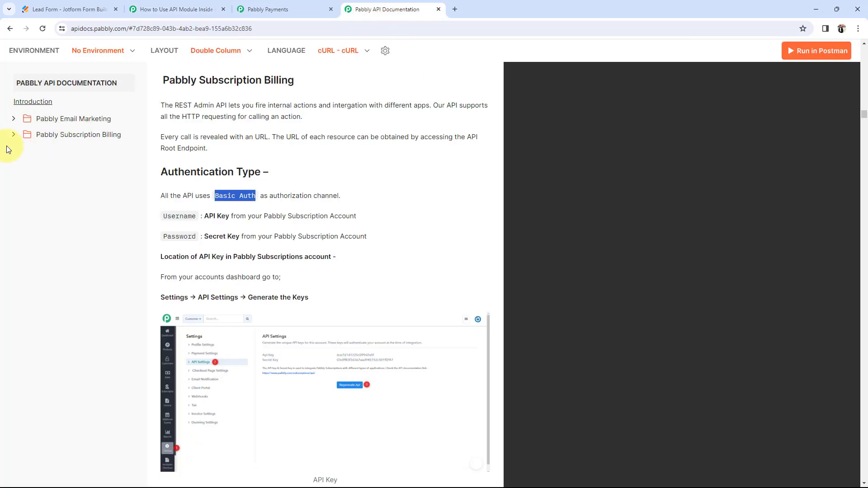
pyautogui.click(81, 135)
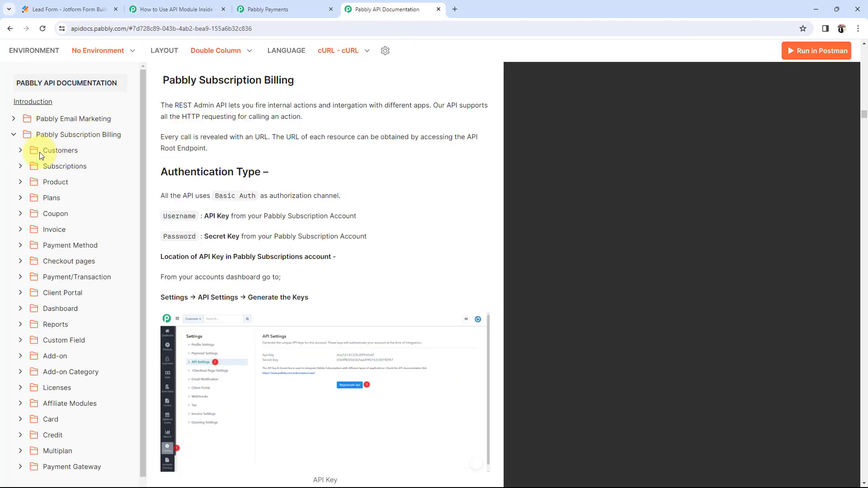
pyautogui.click(51, 154)
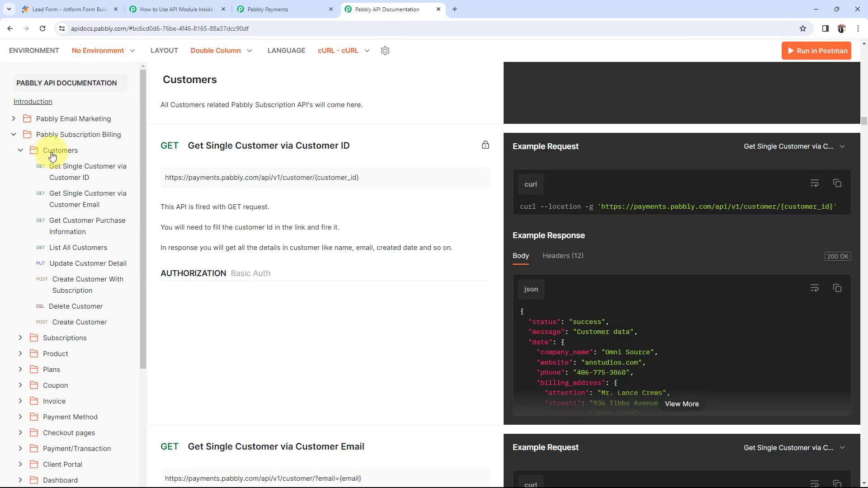
pyautogui.click(63, 325)
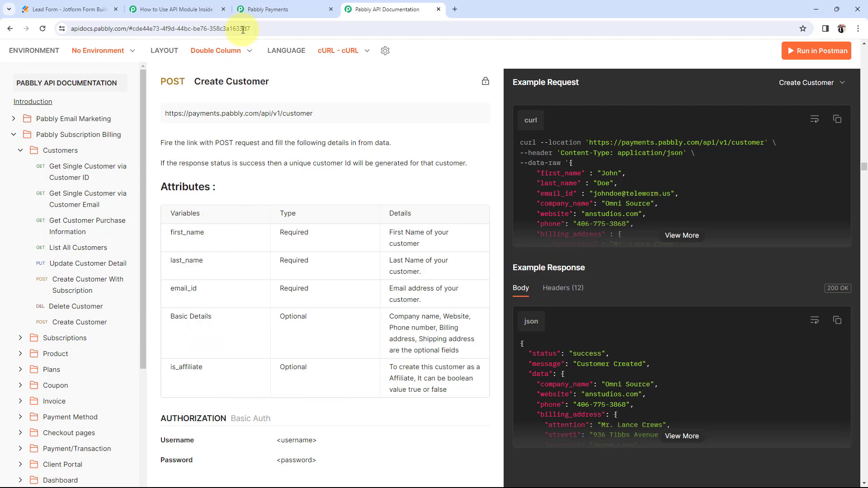
pyautogui.click(261, 9)
pyautogui.click(167, 10)
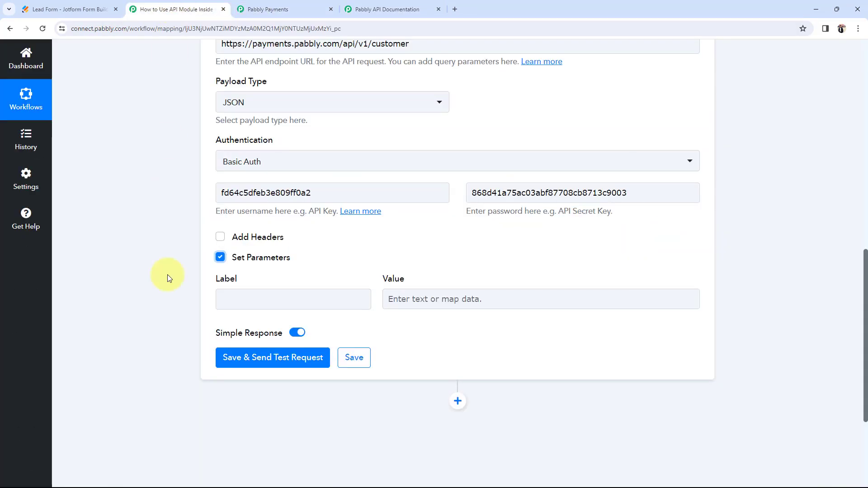
# Step: Label the first request parameter first_name
pyautogui.click(387, 9)
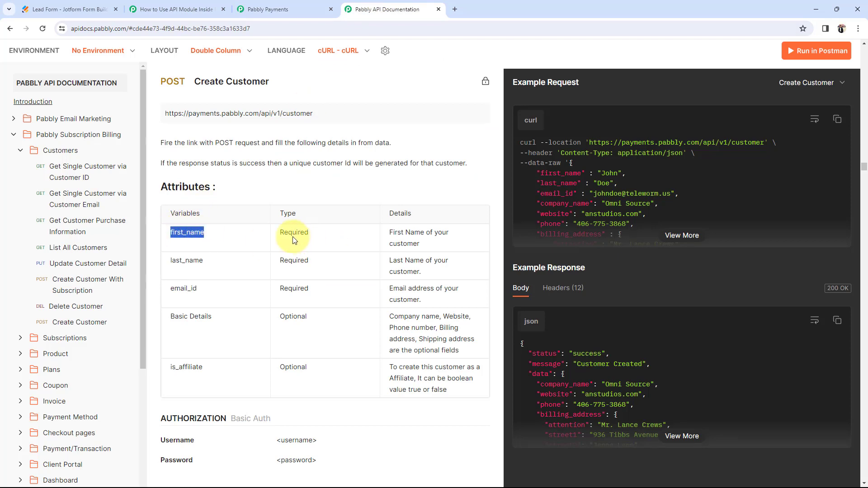
pyautogui.click(170, 9)
pyautogui.click(260, 300)
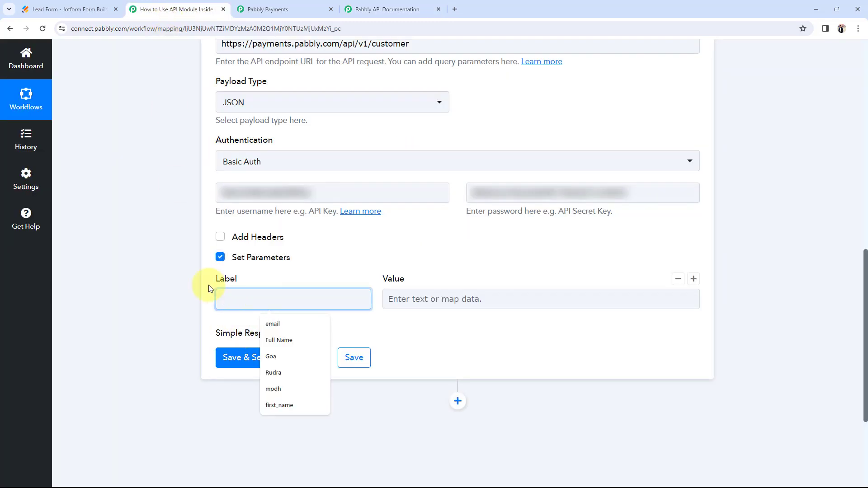
pyautogui.write('first_name')
pyautogui.click(156, 288)
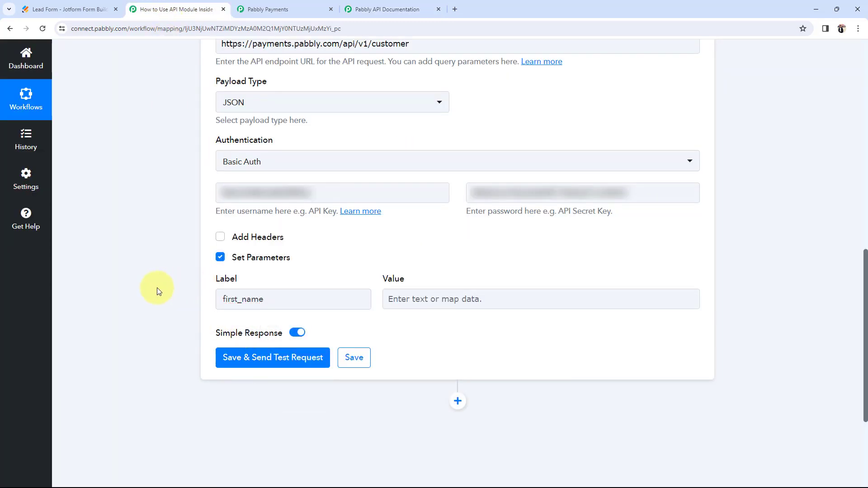
# Step: Add a second parameter row labelled last_name, copied from the Create Customer docs
pyautogui.moveTo(577, 299)
pyautogui.click(693, 279)
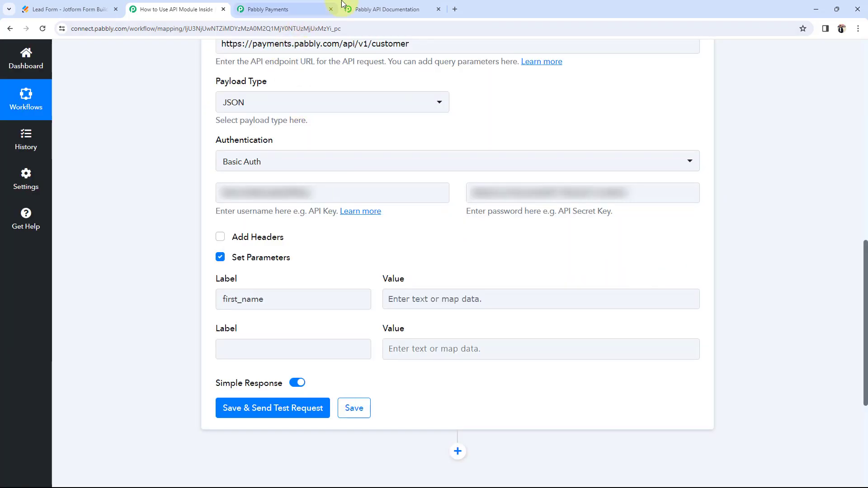
pyautogui.click(384, 9)
pyautogui.moveTo(214, 264); pyautogui.dragTo(168, 262)
pyautogui.hotkey('ctrl', 'c')
pyautogui.click(185, 6)
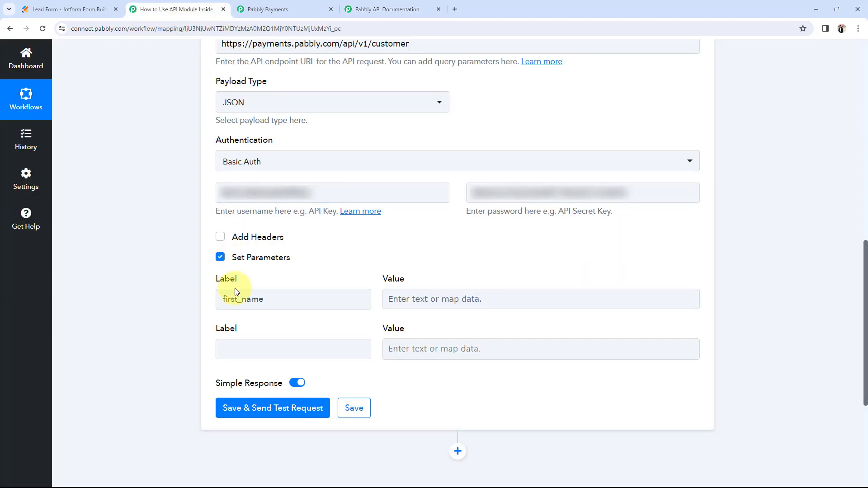
pyautogui.click(247, 351)
pyautogui.hotkey('ctrl', 'v')
pyautogui.click(193, 354)
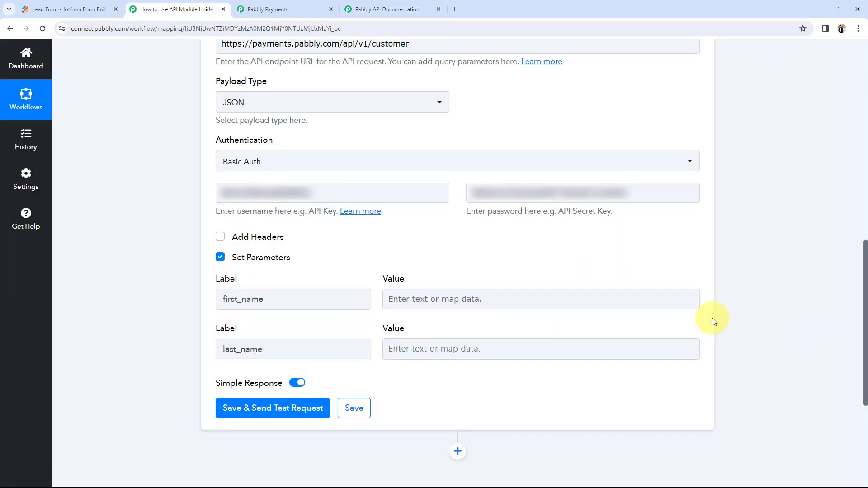
# Step: Add a third parameter row labelled email_id, copied from the Create Customer docs
pyautogui.click(690, 331)
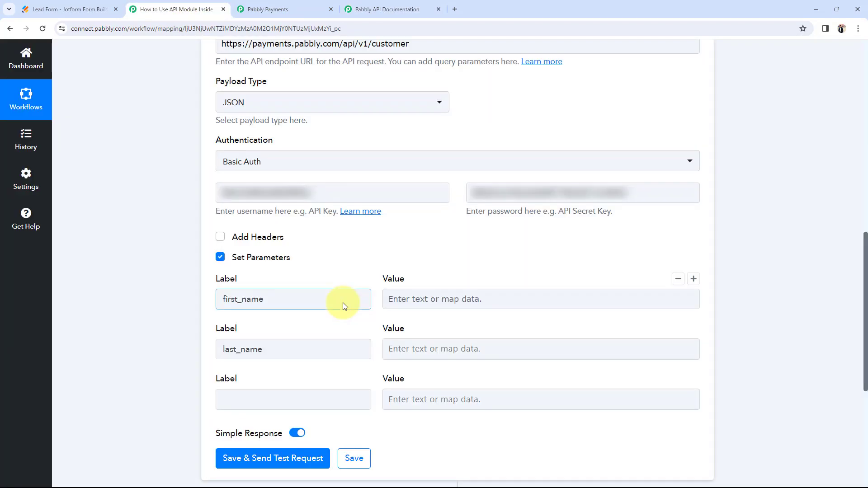
pyautogui.click(389, 9)
pyautogui.moveTo(202, 289); pyautogui.dragTo(166, 289)
pyautogui.hotkey('ctrl', 'c')
pyautogui.click(151, 5)
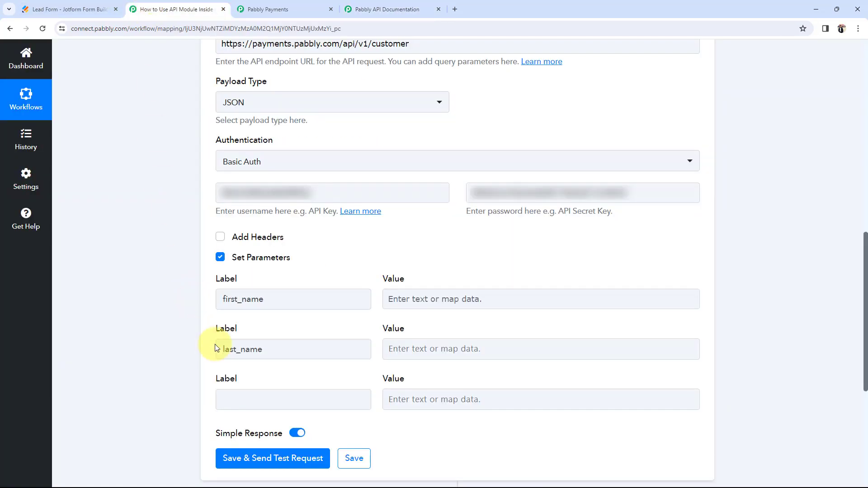
pyautogui.click(226, 397)
pyautogui.hotkey('ctrl', 'v')
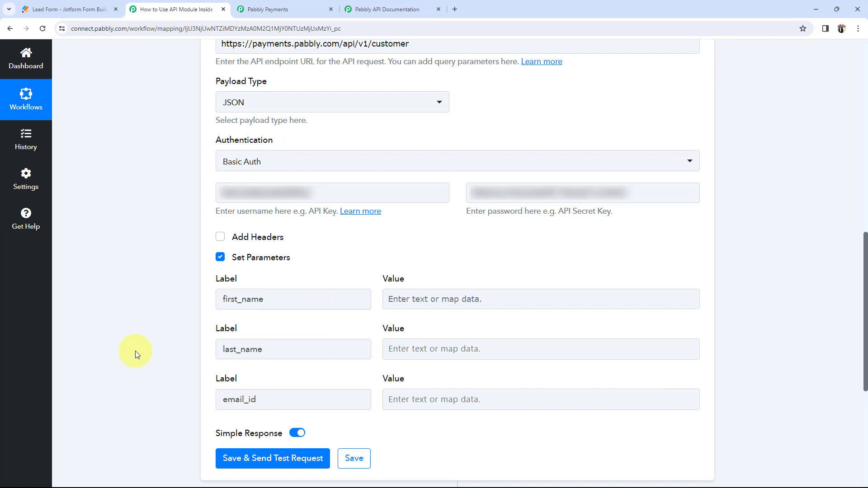
pyautogui.click(386, 9)
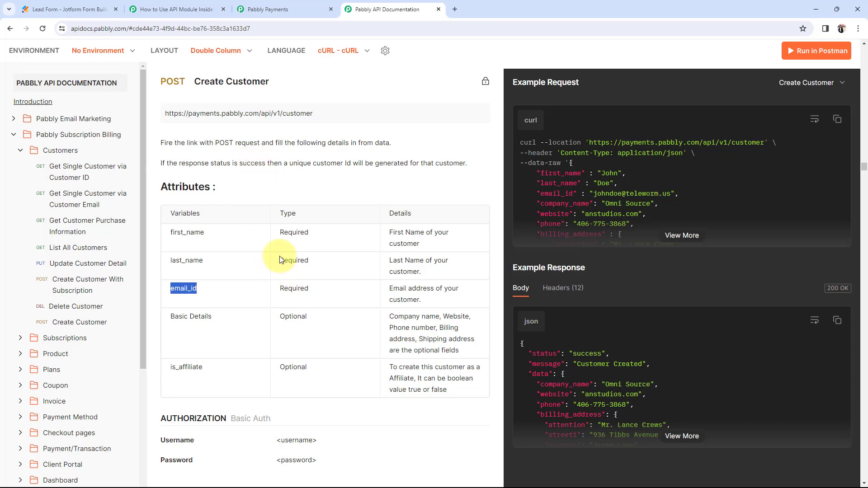
# Step: Try a test entry in the first_name value, leave it blank, and view the Jotform Lead Form preview
pyautogui.click(168, 9)
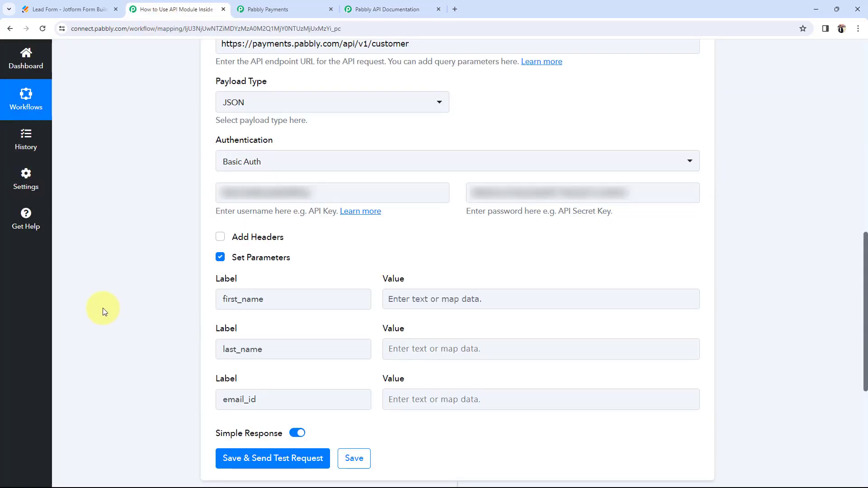
pyautogui.scroll(-1, 97, 306)
pyautogui.click(442, 251)
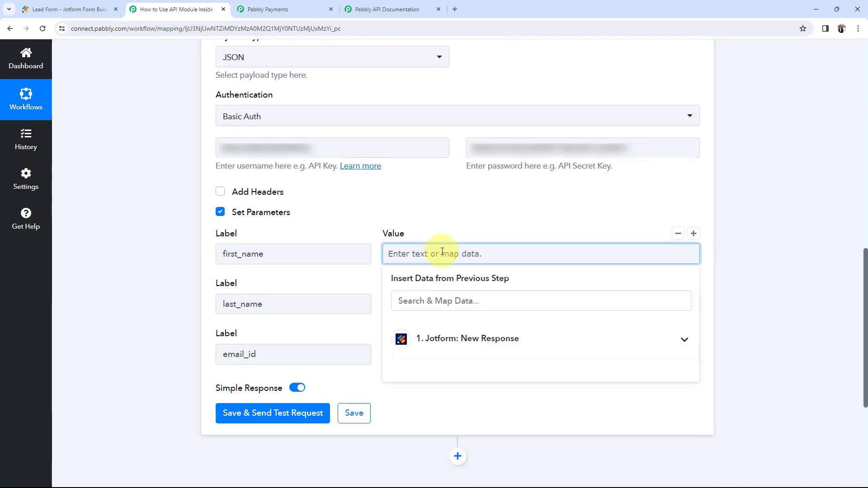
pyautogui.write('test')
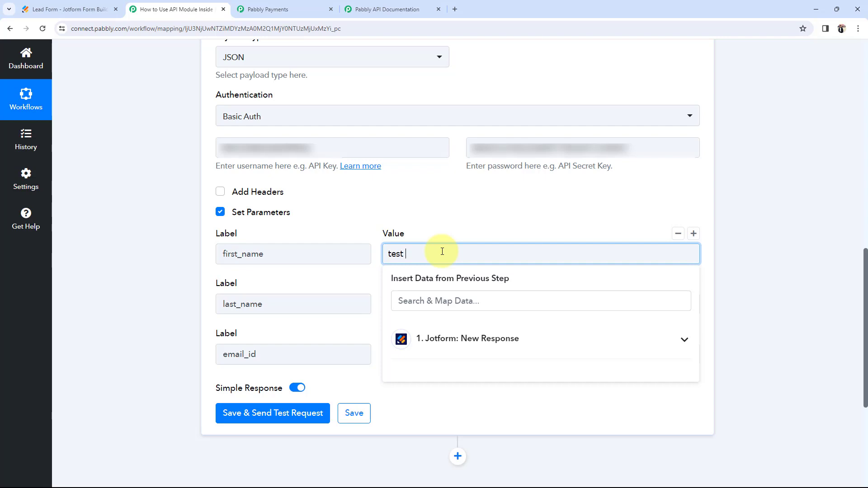
pyautogui.press('BackSpace')
pyautogui.press('BackSpace')
pyautogui.press('BackSpace')
pyautogui.press('BackSpace')
pyautogui.press('BackSpace')
pyautogui.click(166, 289)
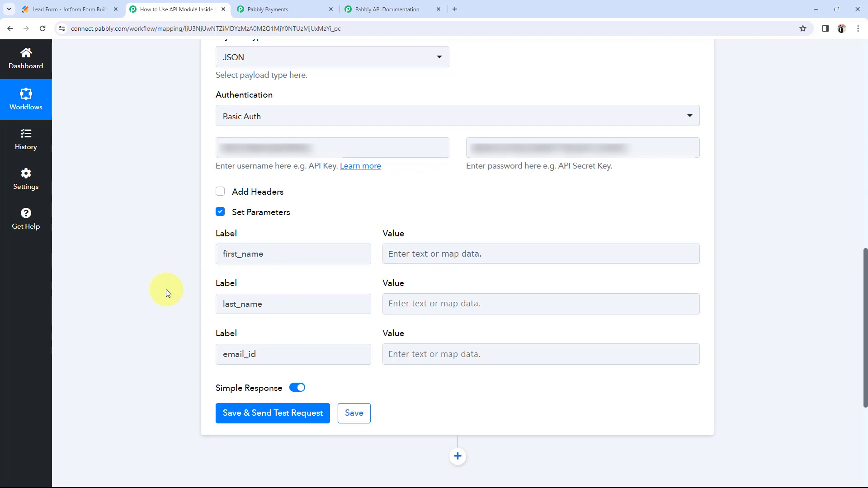
pyautogui.click(65, 9)
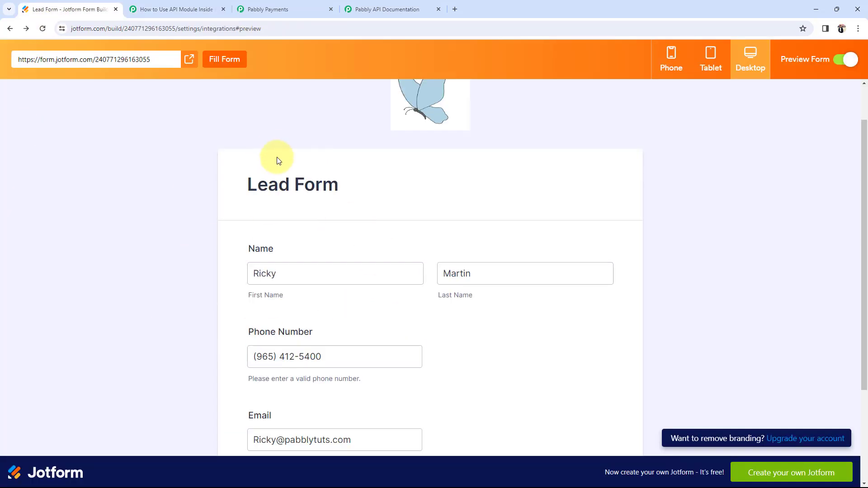
# Step: Scroll the Jotform Lead Form preview down to Submit, then go back to the Pabbly Connect workflow
pyautogui.scroll(-2, 229, 319)
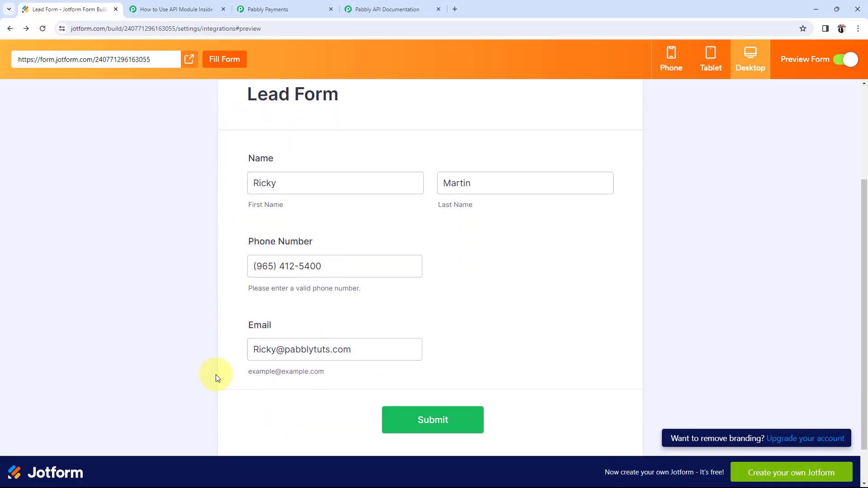
pyautogui.click(210, 3)
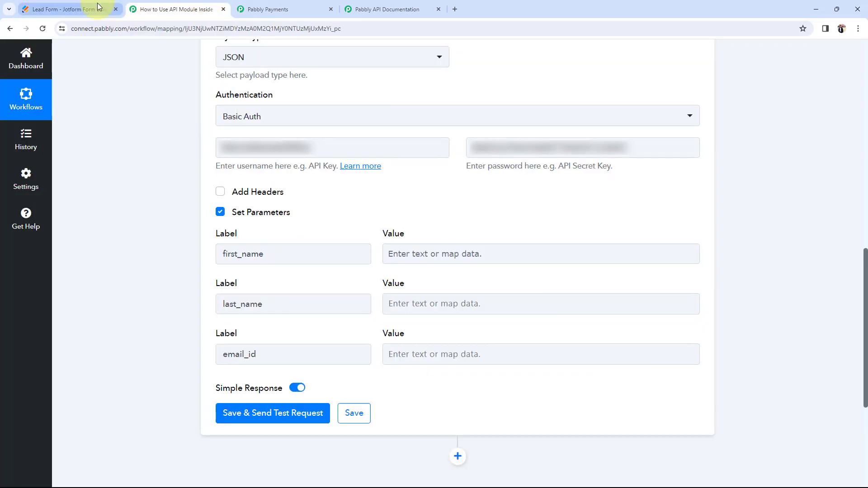
pyautogui.click(67, 9)
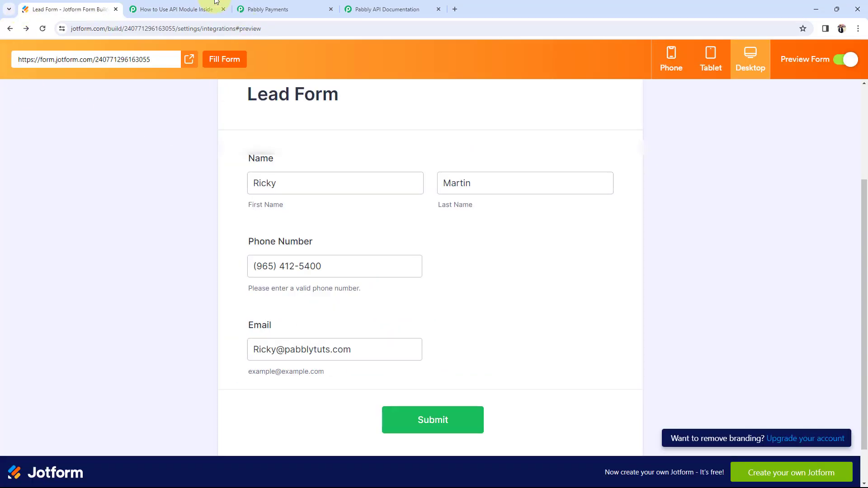
pyautogui.click(199, 9)
pyautogui.scroll(10, 132, 274)
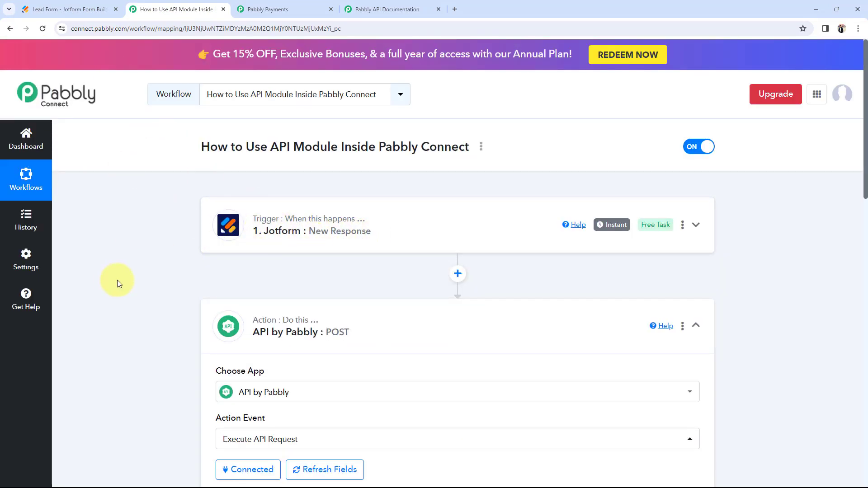
pyautogui.scroll(-12, 116, 279)
pyautogui.scroll(-3, 115, 278)
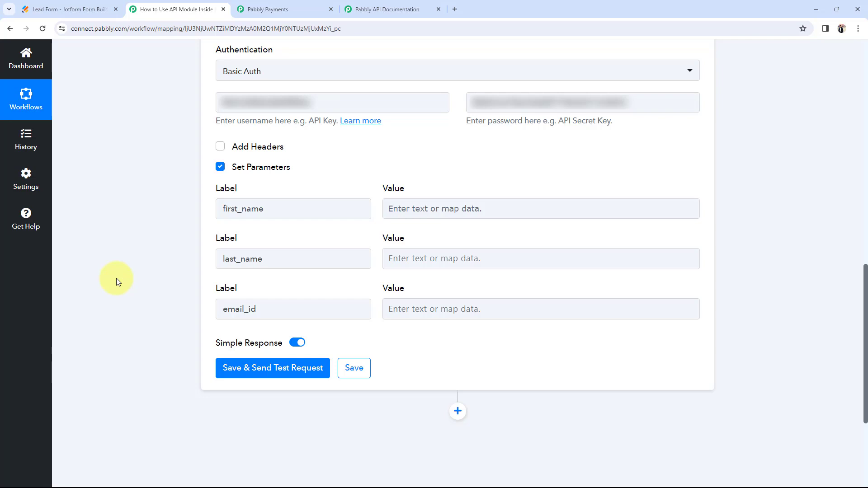
pyautogui.scroll(10, 116, 278)
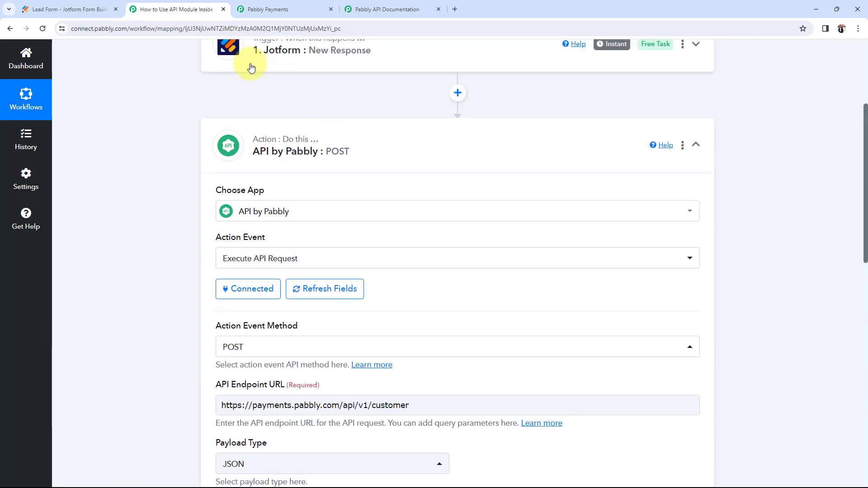
pyautogui.scroll(-10, 145, 273)
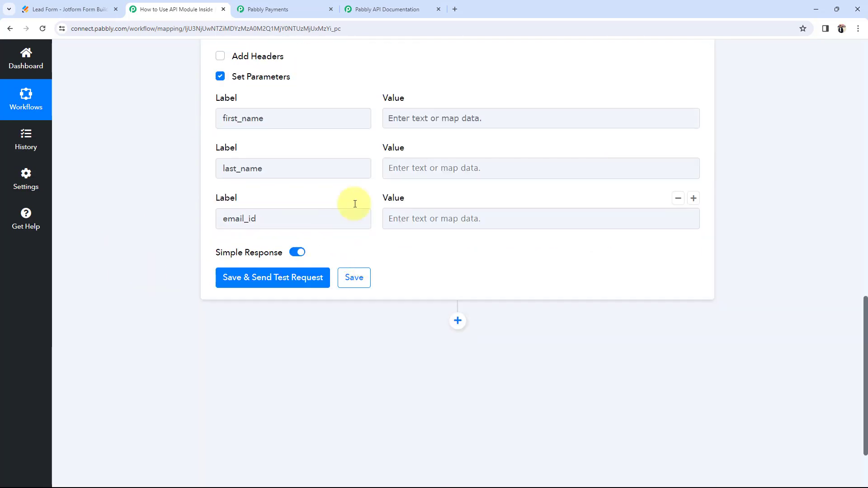
pyautogui.scroll(2, 202, 207)
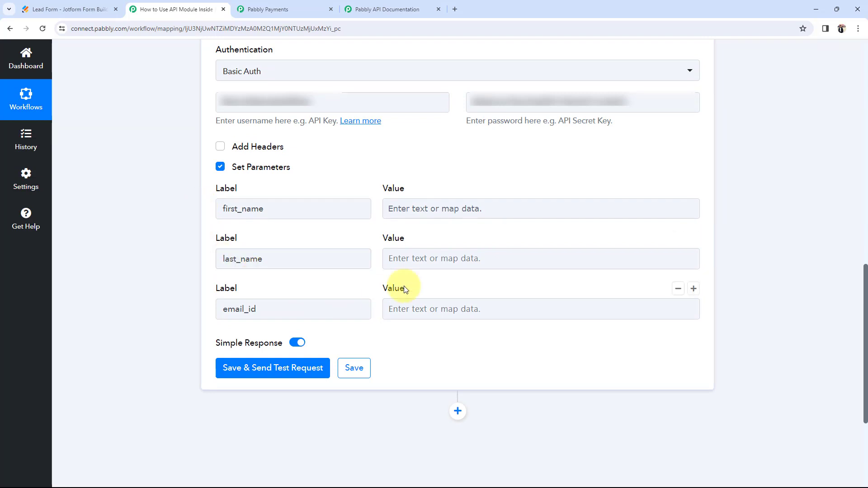
# Step: Map the Jotform New Response field Q3 Name First into the first_name value
pyautogui.click(397, 208)
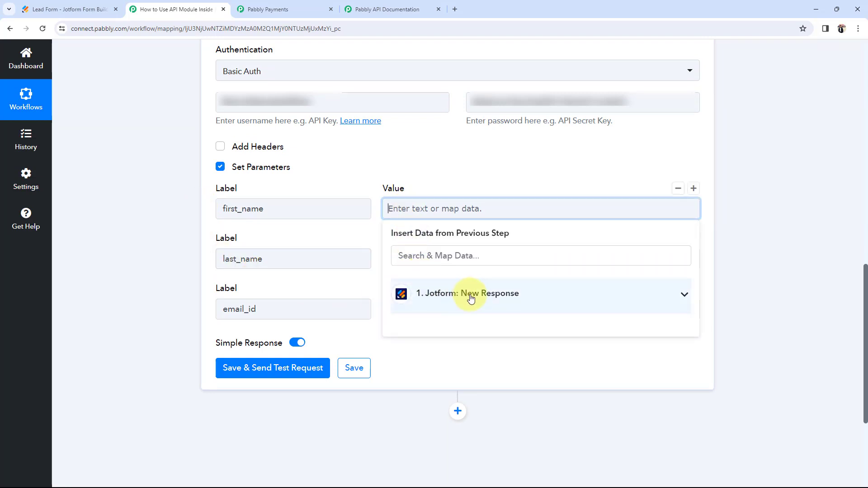
pyautogui.click(682, 295)
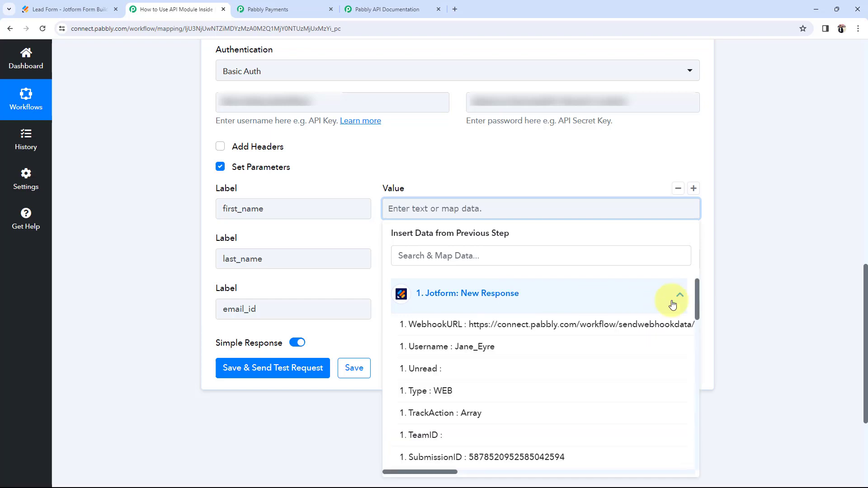
pyautogui.scroll(-10, 542, 344)
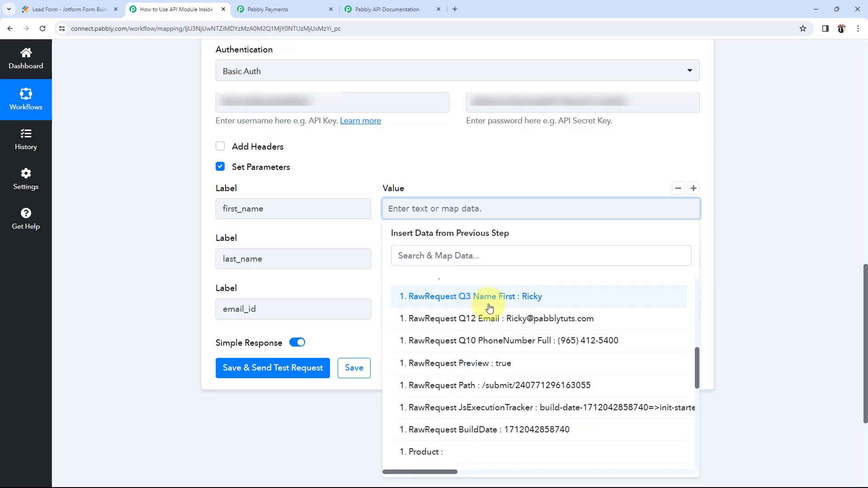
pyautogui.click(505, 297)
pyautogui.click(161, 243)
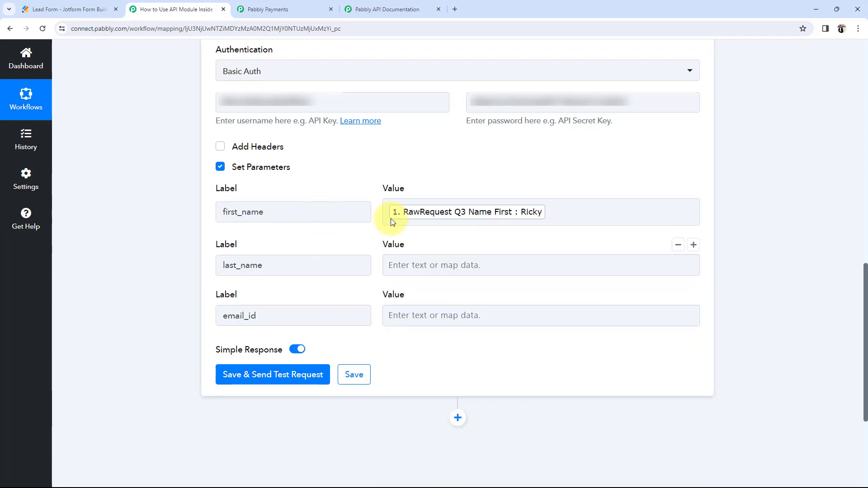
# Step: Map the Jotform field Q3 Name Last into the last_name value
pyautogui.click(240, 271)
pyautogui.scroll(-1, 271, 267)
pyautogui.click(406, 216)
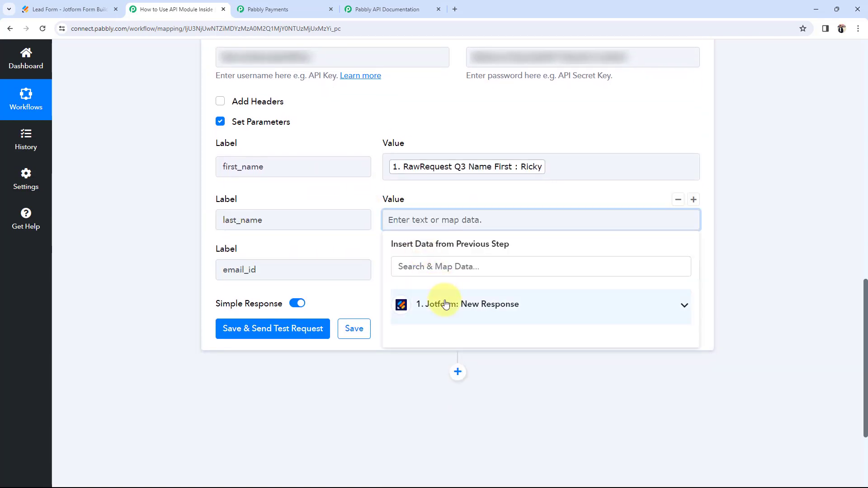
pyautogui.click(442, 302)
pyautogui.scroll(-3, 450, 340)
pyautogui.scroll(1, 439, 330)
pyautogui.click(441, 329)
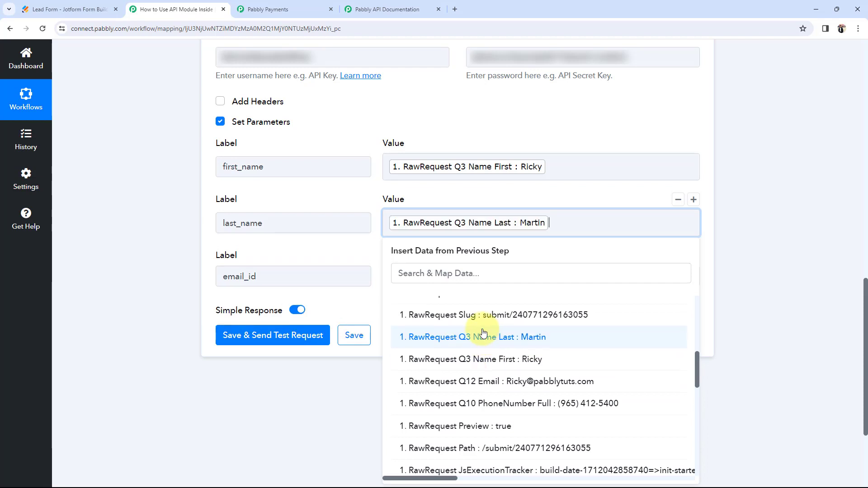
# Step: Map the Jotform field Q12 Email into the email_id value
pyautogui.click(388, 277)
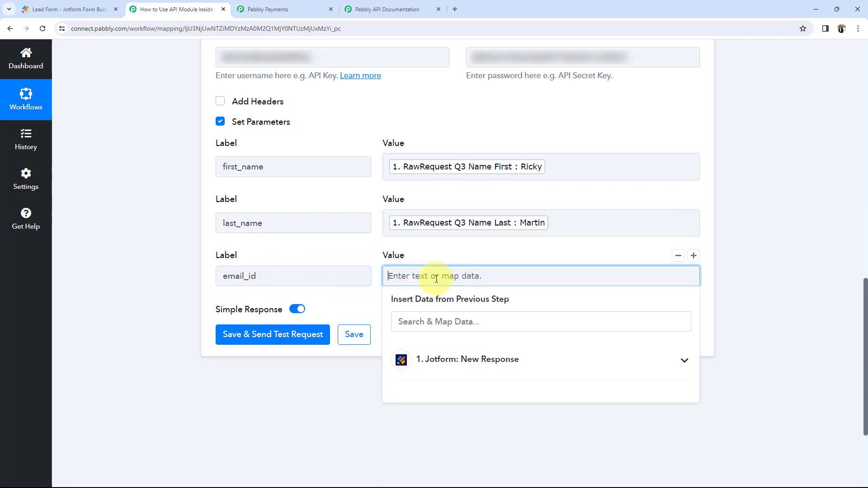
pyautogui.click(452, 360)
pyautogui.scroll(-10, 457, 411)
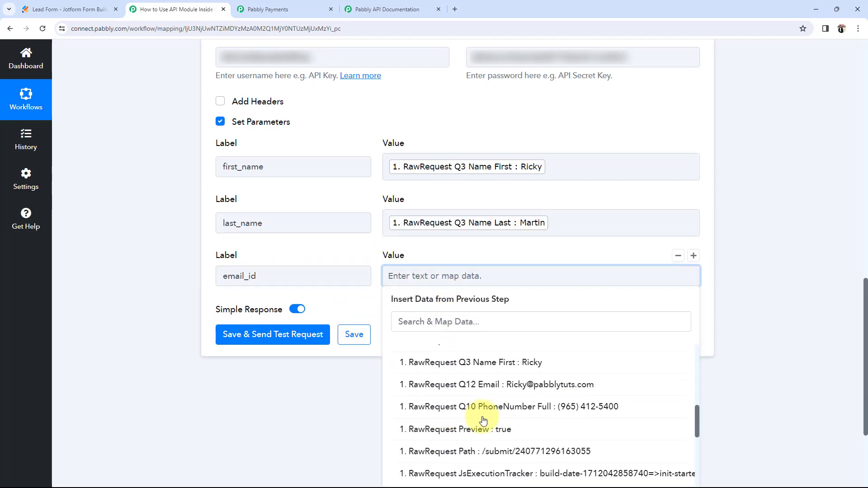
pyautogui.click(518, 390)
pyautogui.click(136, 226)
pyautogui.scroll(2, 137, 226)
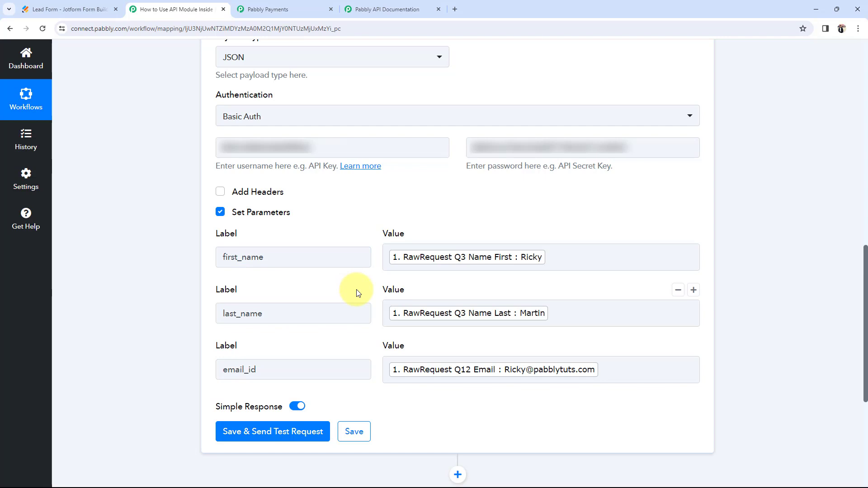
pyautogui.click(90, 9)
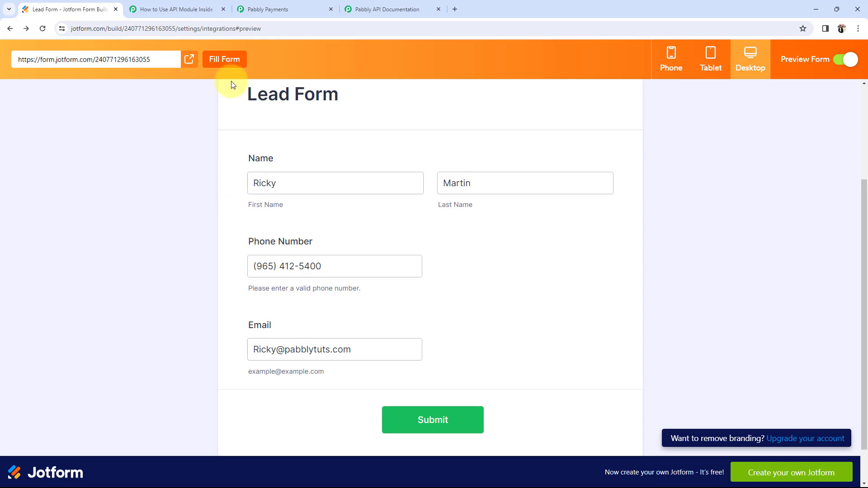
pyautogui.click(197, 9)
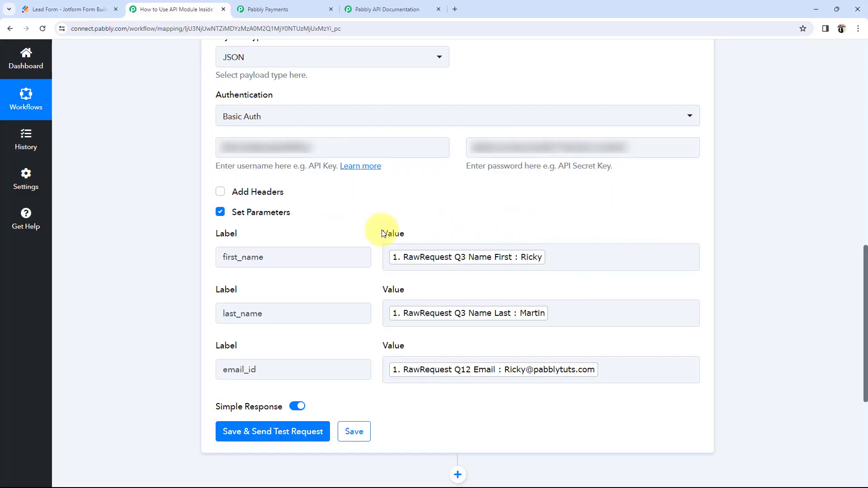
pyautogui.click(544, 250)
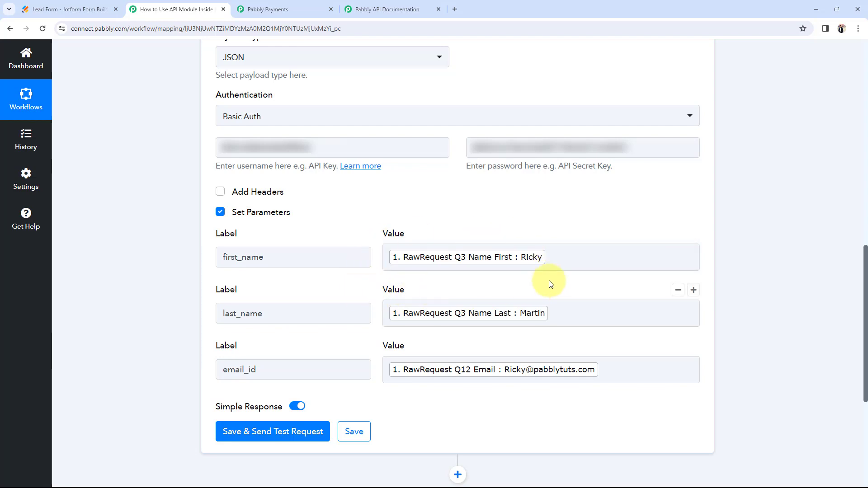
pyautogui.click(573, 253)
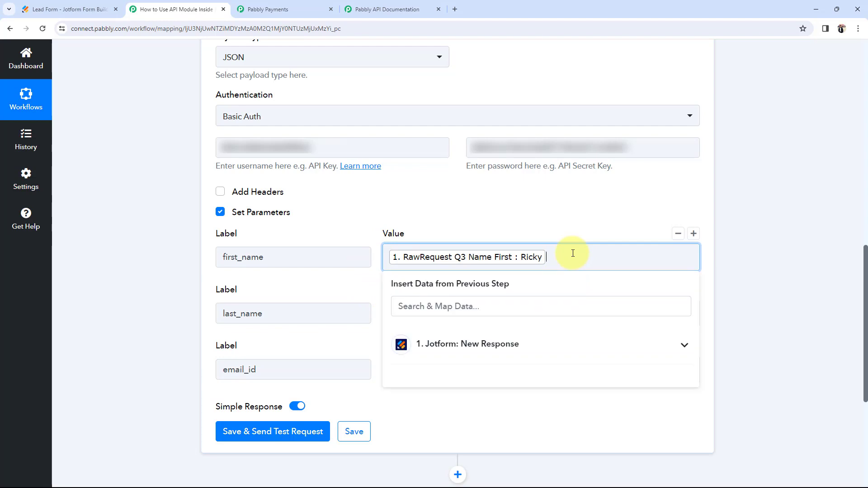
pyautogui.write('dfdfd')
pyautogui.click(174, 267)
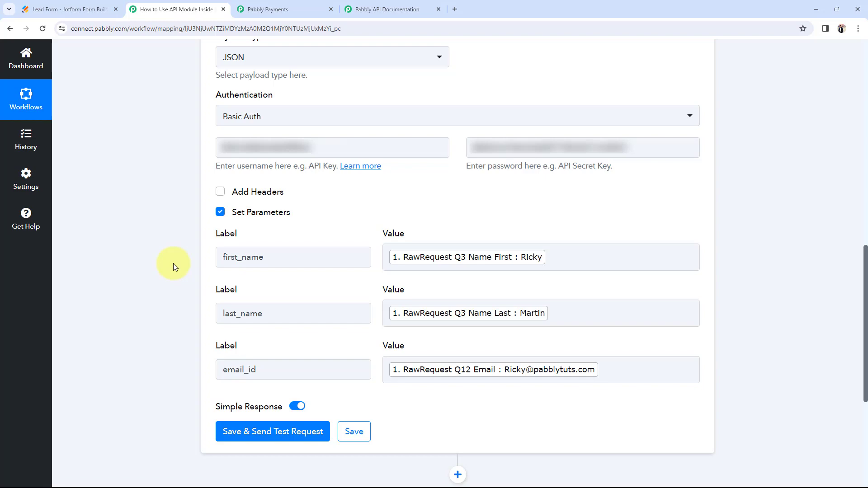
# Step: Send the create-customer test request and check that its status is success with message Customer Created
pyautogui.scroll(10, 172, 261)
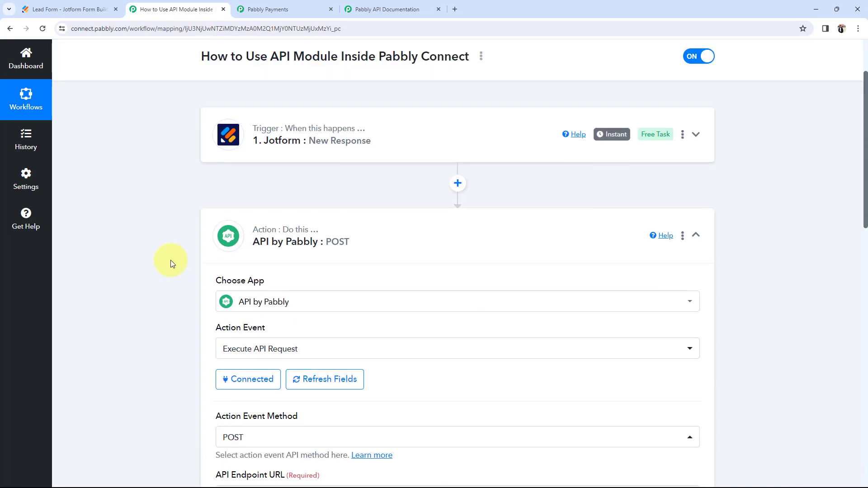
pyautogui.scroll(-10, 171, 261)
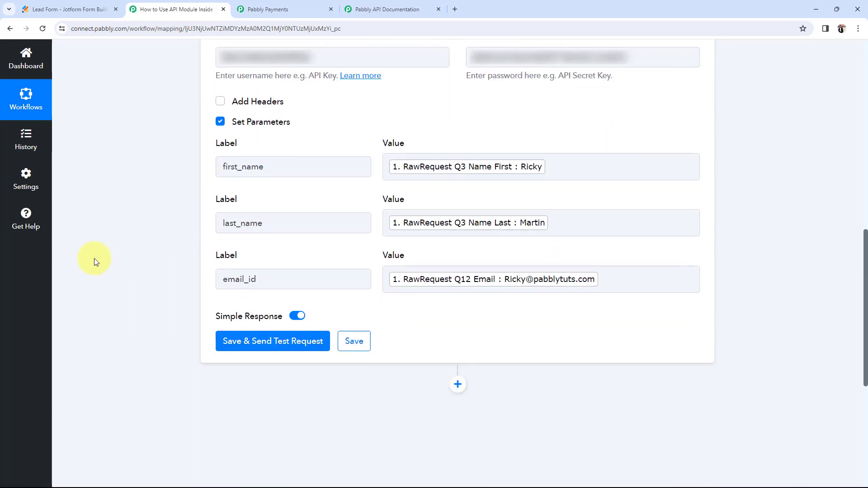
pyautogui.click(247, 345)
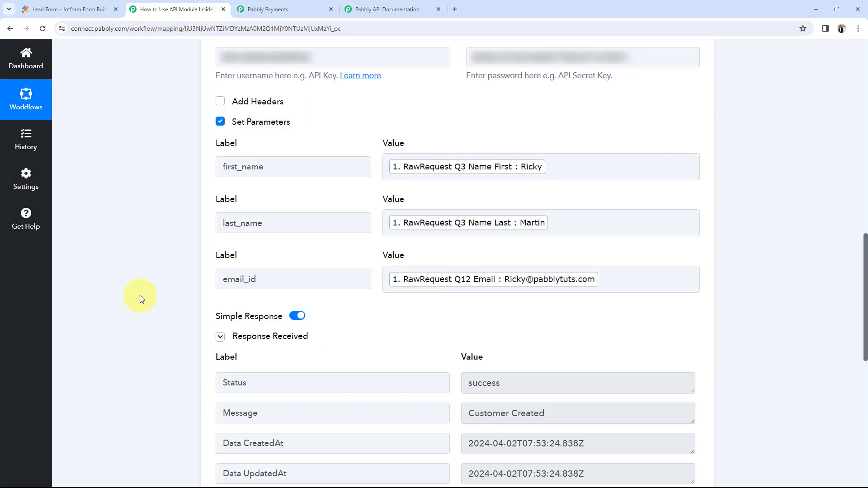
pyautogui.scroll(-3, 140, 295)
pyautogui.moveTo(547, 277); pyautogui.dragTo(457, 279)
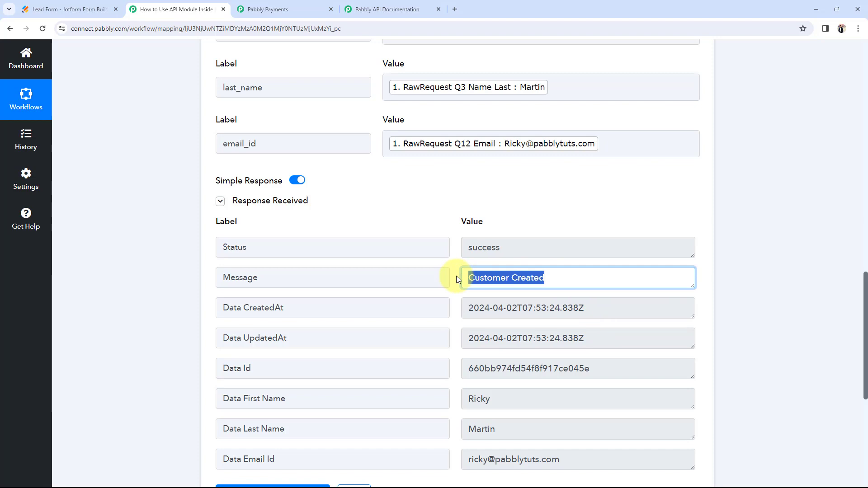
pyautogui.moveTo(378, 252); pyautogui.dragTo(218, 247)
pyautogui.click(467, 282)
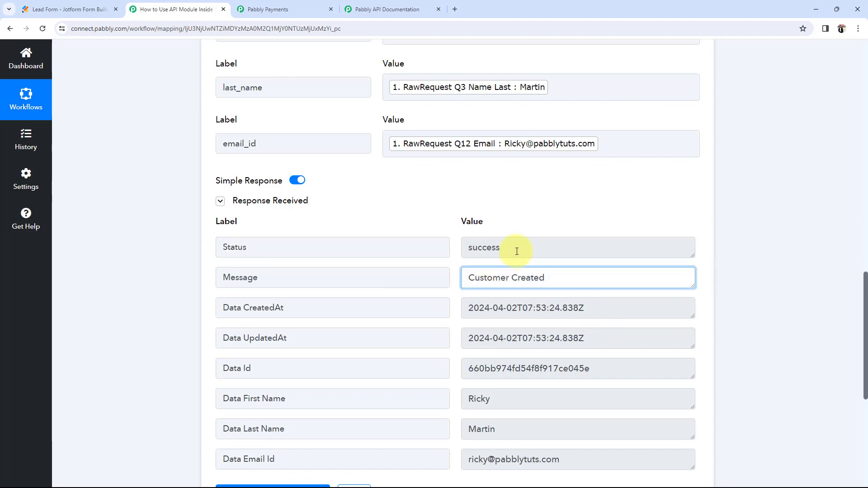
pyautogui.moveTo(515, 247); pyautogui.dragTo(466, 247)
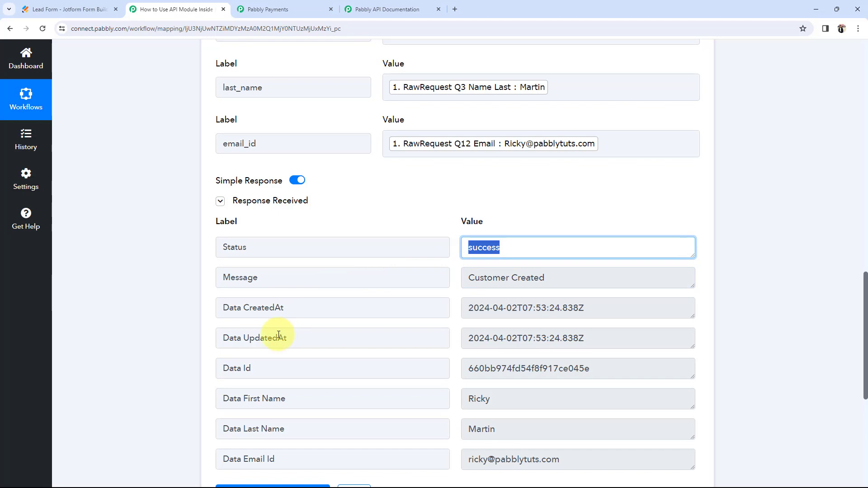
# Step: Open the new customer's details in Pabbly Payments Customers and compare its Customer ID with the response
pyautogui.click(274, 9)
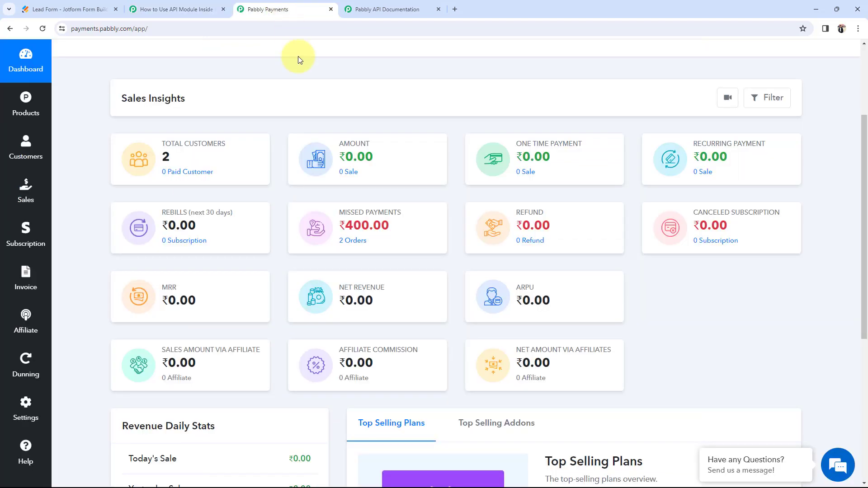
pyautogui.click(3, 155)
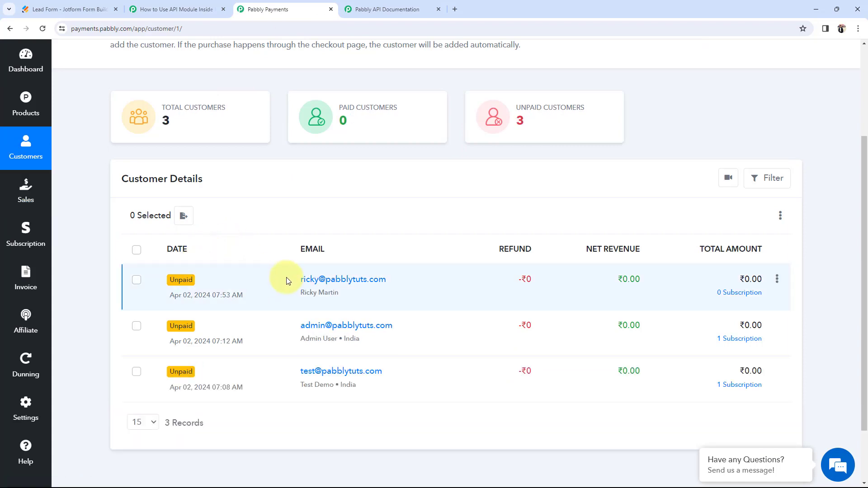
pyautogui.click(354, 281)
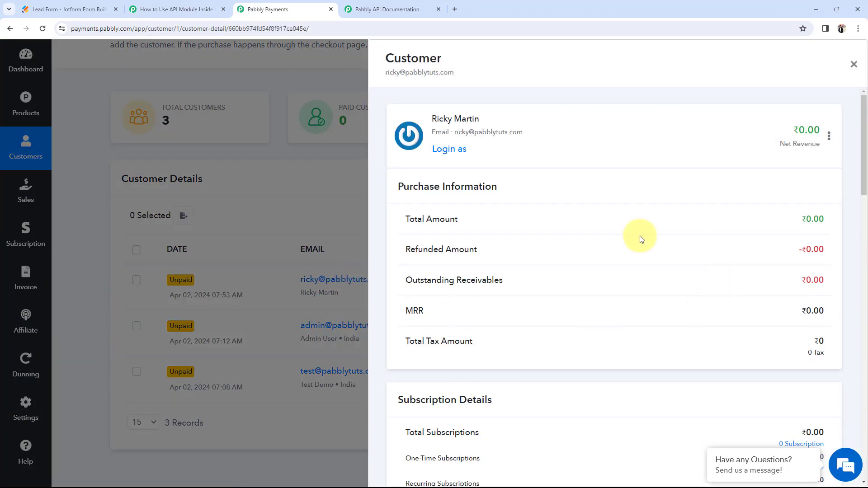
pyautogui.scroll(-4, 514, 253)
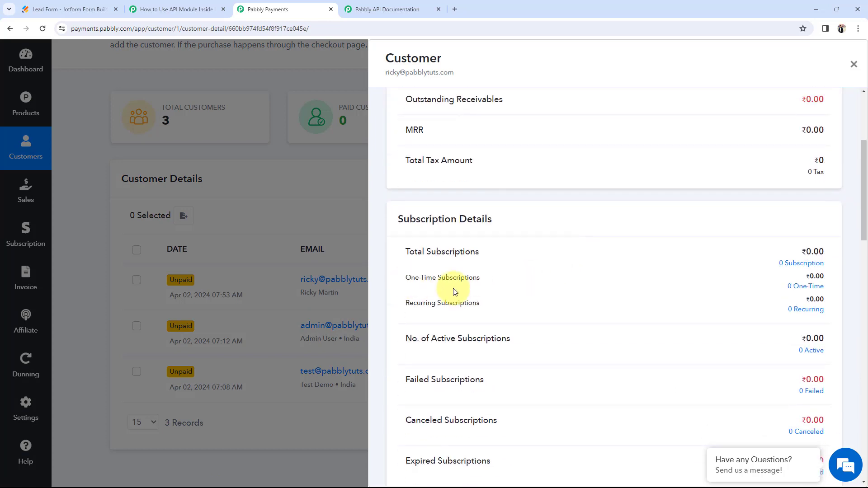
pyautogui.scroll(-8, 455, 291)
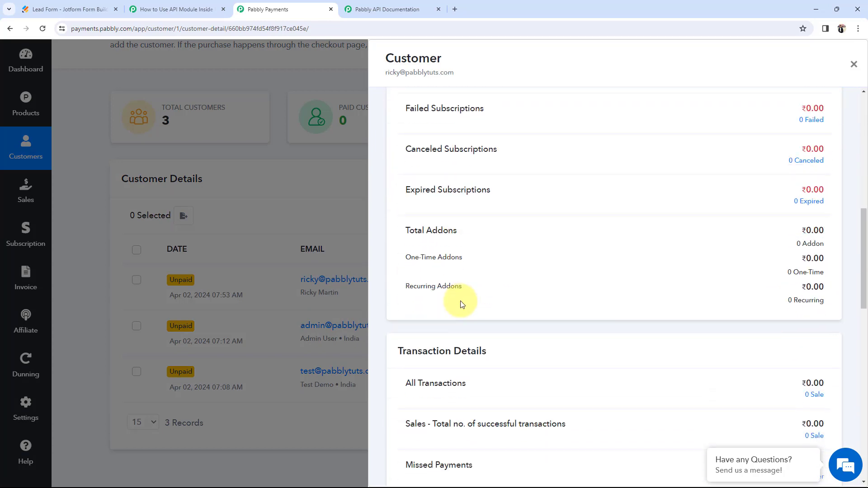
pyautogui.scroll(-5, 475, 302)
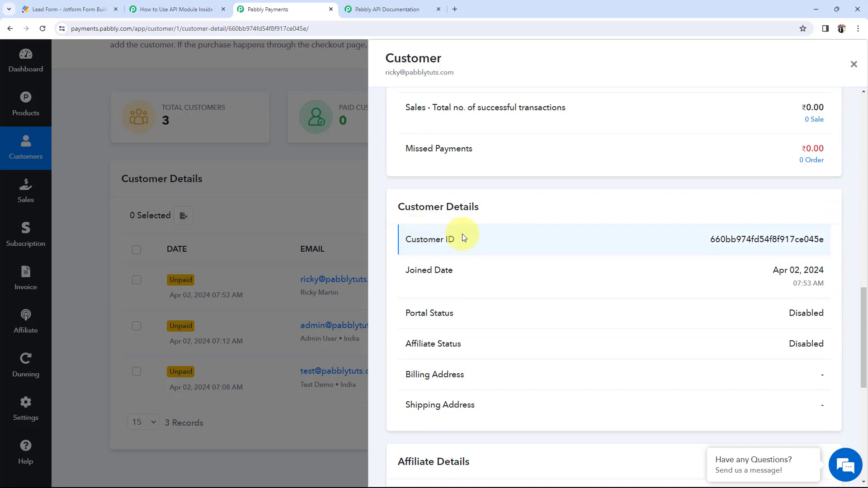
pyautogui.moveTo(416, 238); pyautogui.dragTo(825, 240)
pyautogui.click(584, 250)
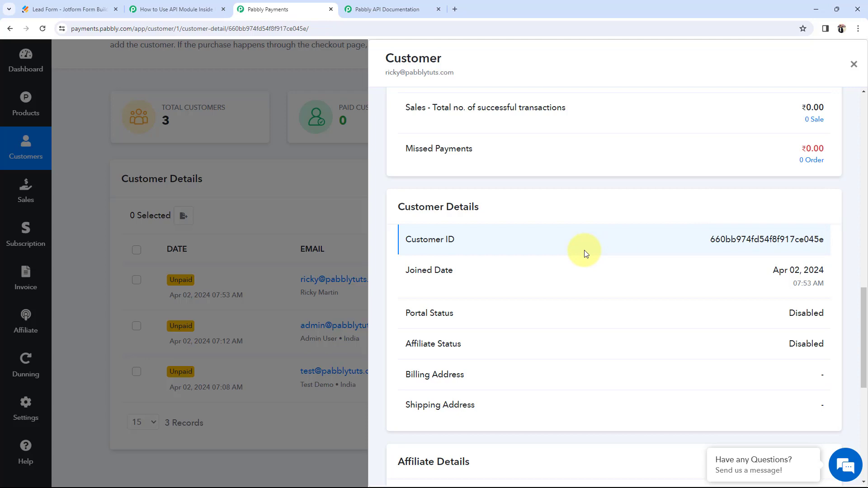
pyautogui.click(853, 64)
pyautogui.click(198, 10)
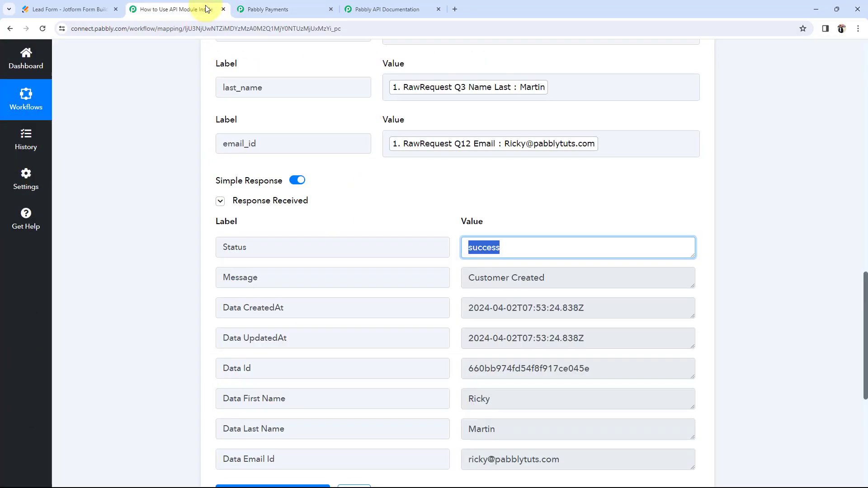
# Step: Collapse the test response and switch the Action Event Method from POST to GET
pyautogui.click(91, 249)
pyautogui.click(220, 201)
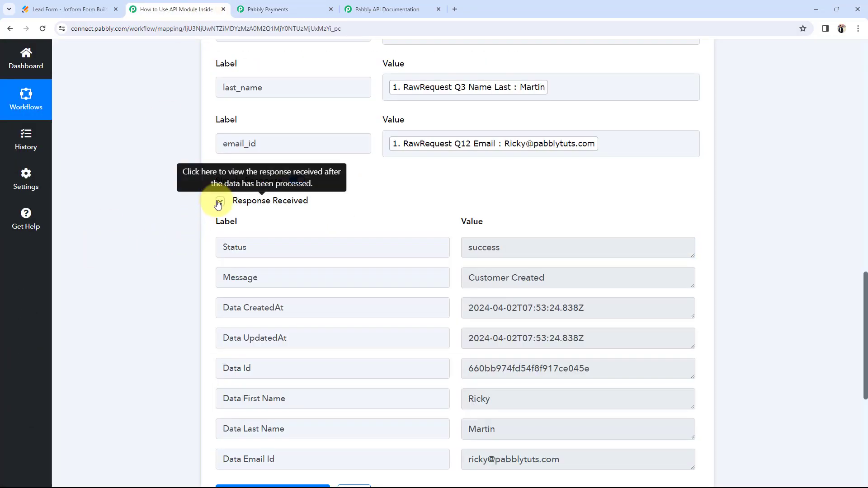
pyautogui.scroll(5, 169, 225)
pyautogui.scroll(6, 169, 225)
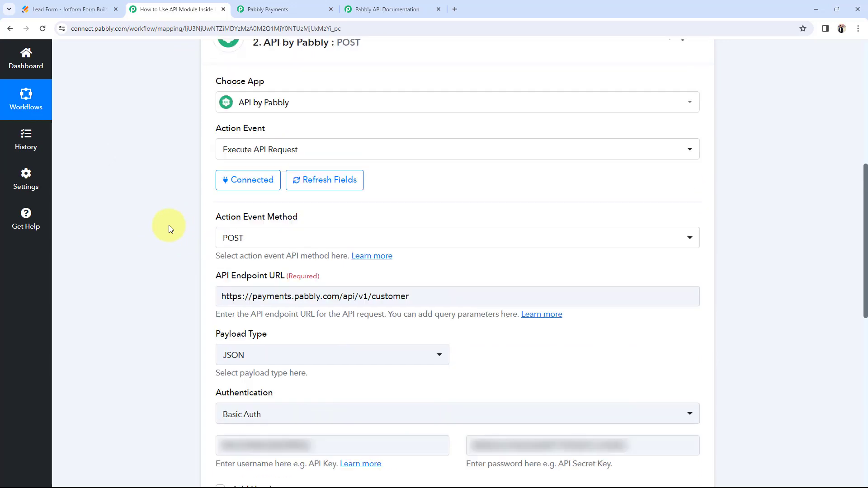
pyautogui.click(270, 9)
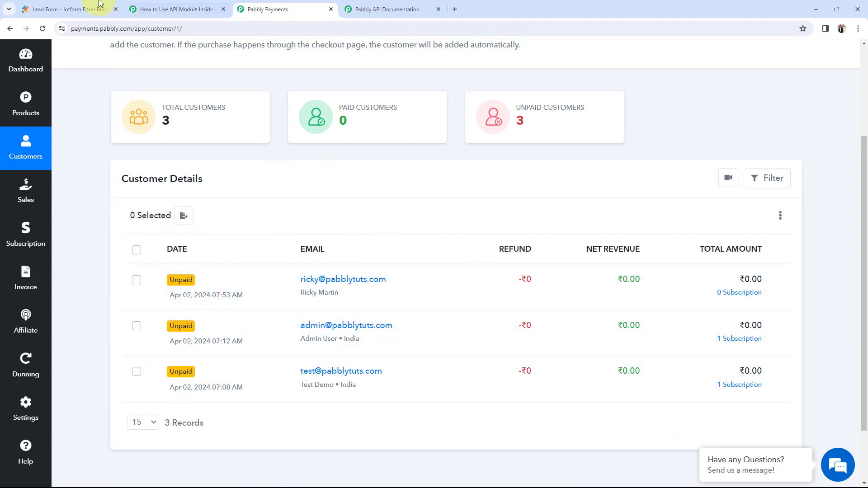
pyautogui.click(153, 9)
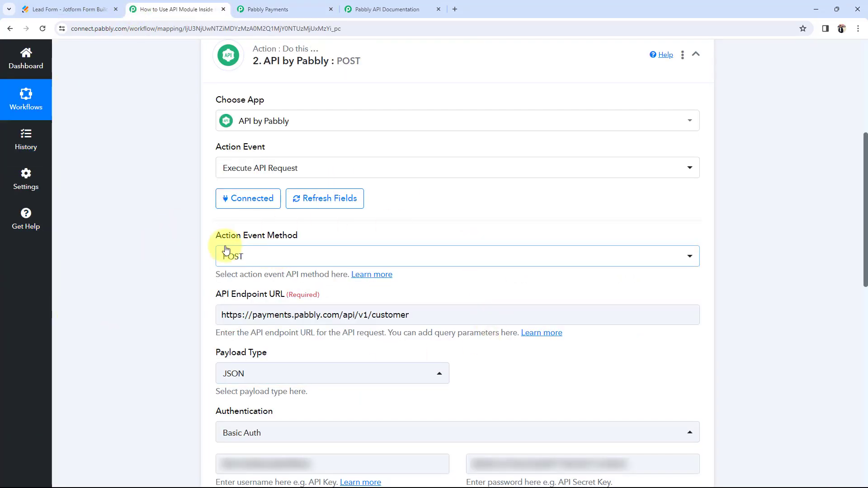
pyautogui.moveTo(217, 238)
pyautogui.moveTo(217, 238); pyautogui.dragTo(265, 248)
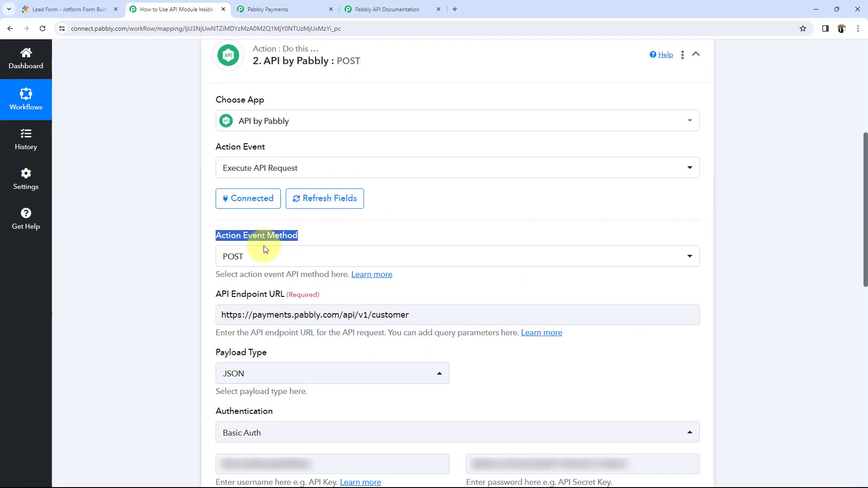
pyautogui.click(139, 262)
pyautogui.scroll(-1, 253, 232)
pyautogui.click(233, 211)
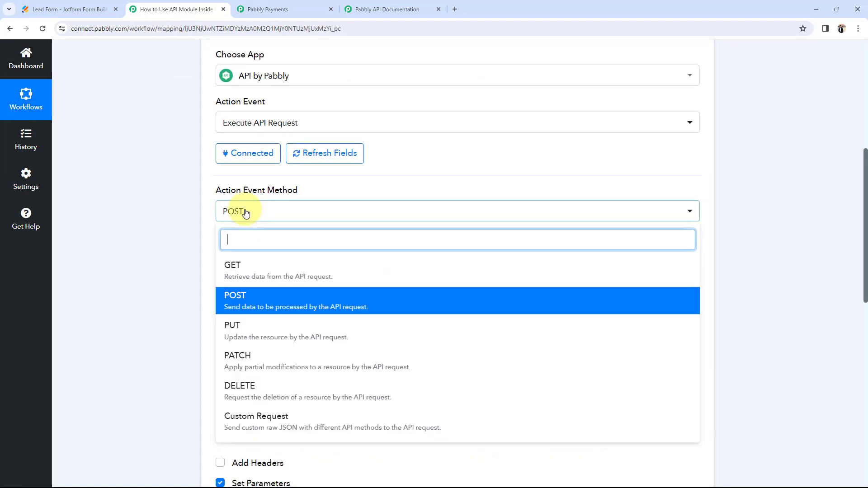
pyautogui.click(236, 269)
# Step: Glance at the Pabbly Payments customer list, then bring up the API docs' Create Customer page
pyautogui.click(276, 9)
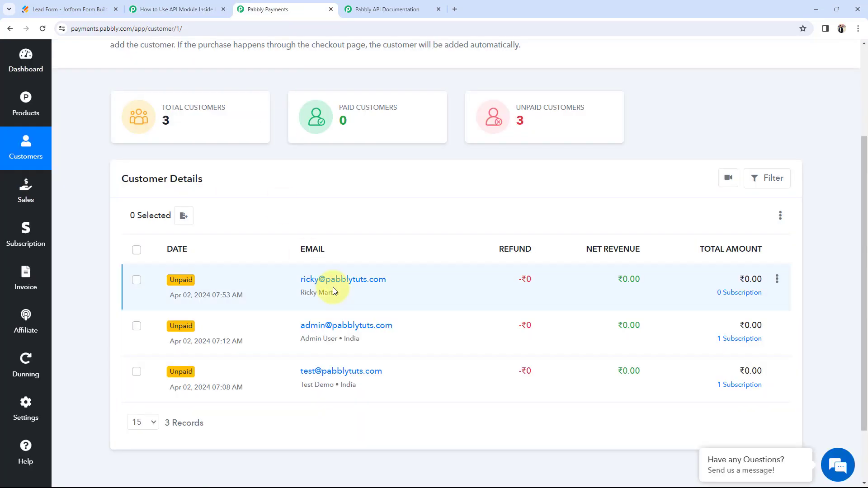
pyautogui.click(170, 9)
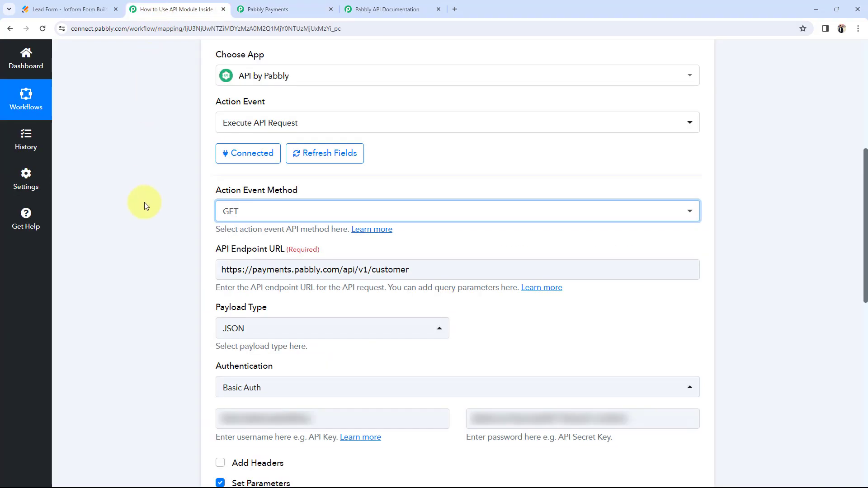
pyautogui.scroll(-1, 148, 279)
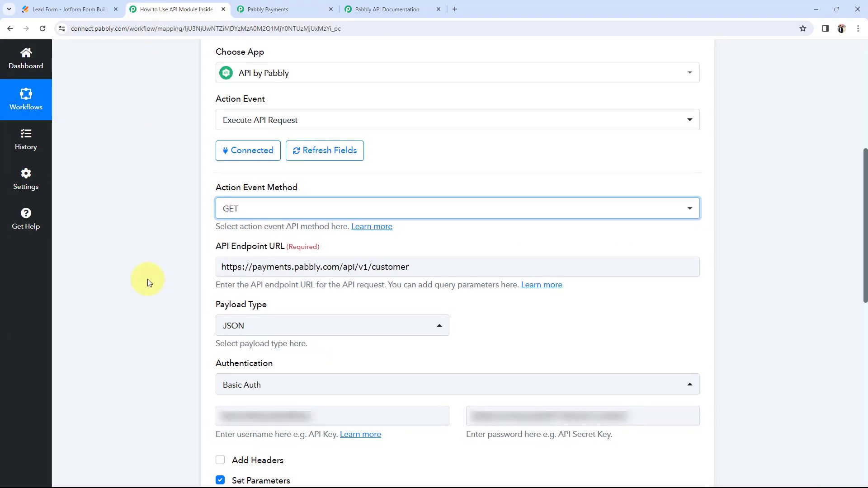
pyautogui.moveTo(216, 204); pyautogui.dragTo(243, 221)
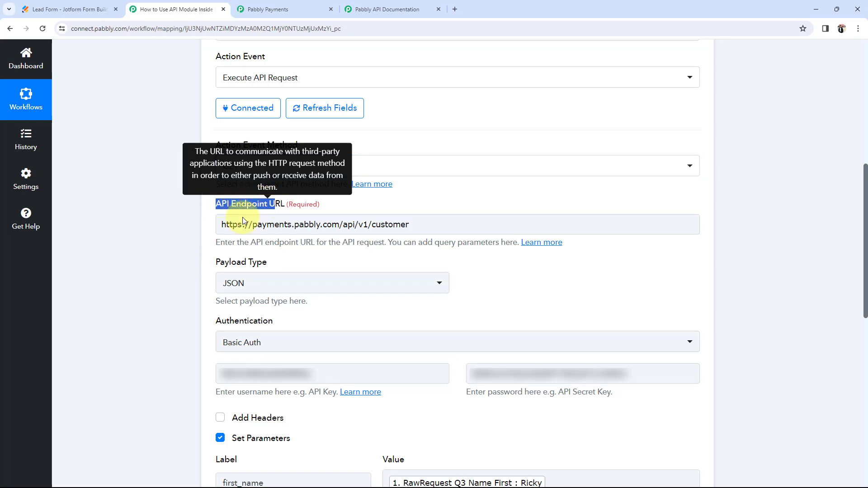
pyautogui.click(139, 244)
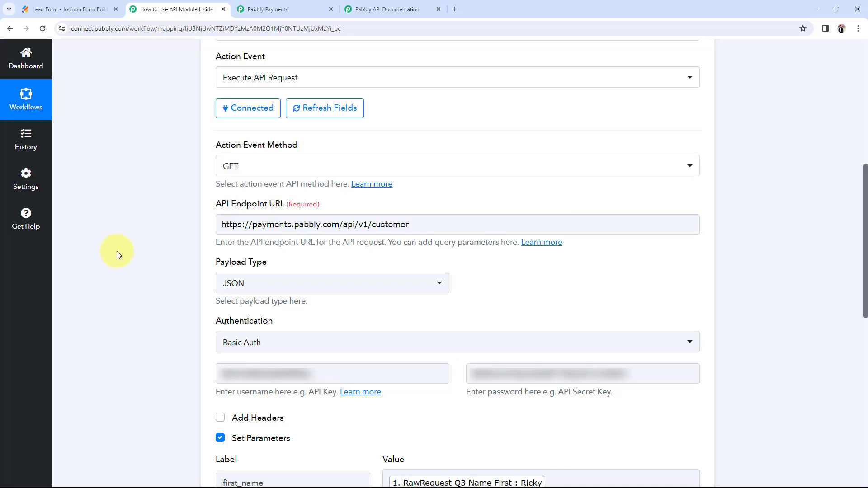
pyautogui.click(381, 8)
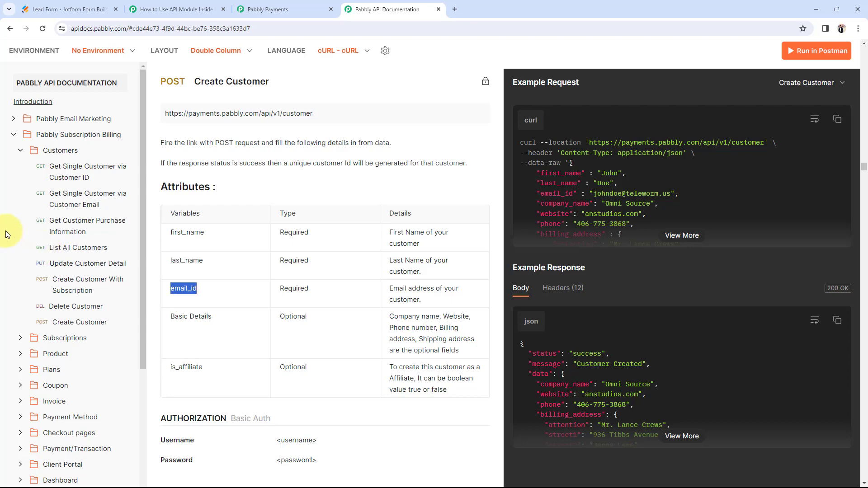
pyautogui.click(62, 250)
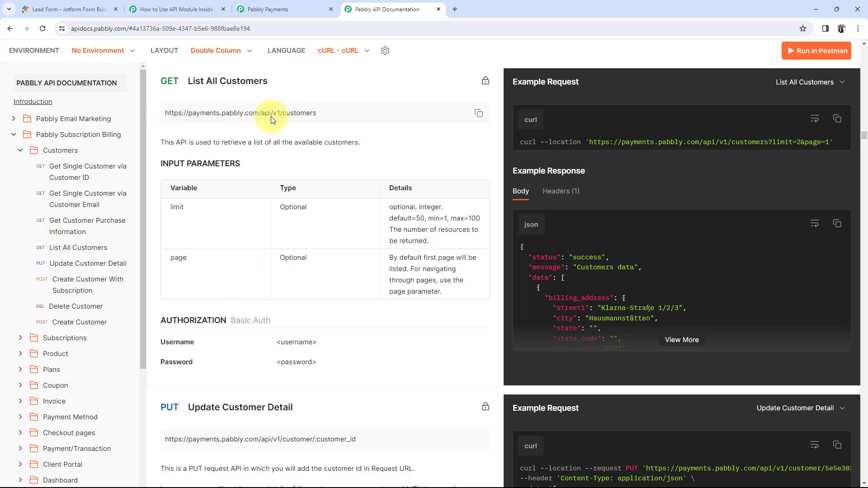
pyautogui.click(478, 115)
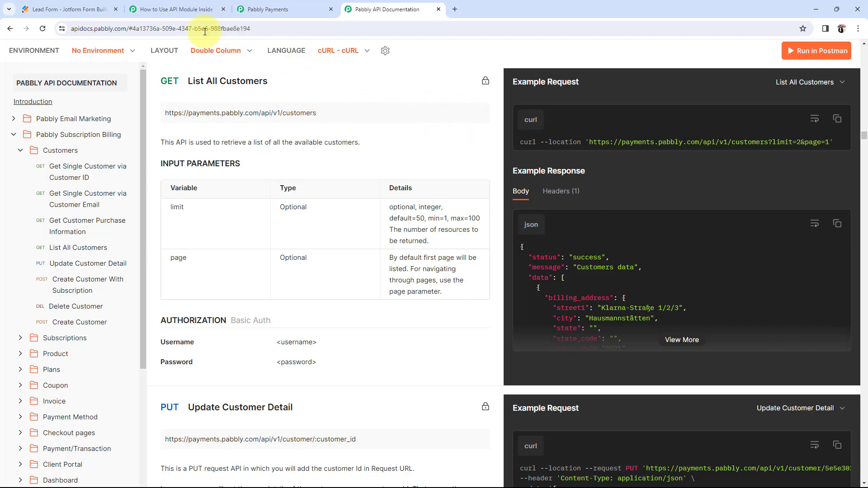
pyautogui.click(174, 9)
pyautogui.click(426, 229)
pyautogui.moveTo(426, 229); pyautogui.dragTo(214, 223)
pyautogui.hotkey('ctrl', 'v')
pyautogui.click(142, 223)
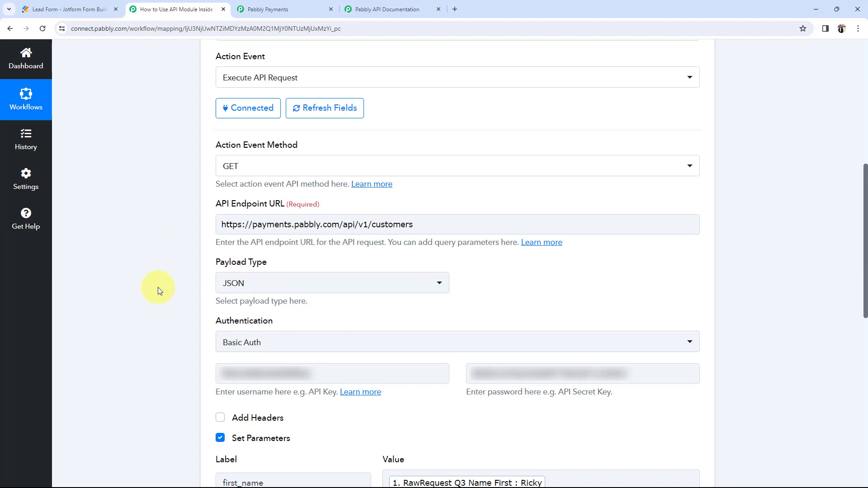
# Step: Uncheck Set Parameters and send the GET test request
pyautogui.click(390, 8)
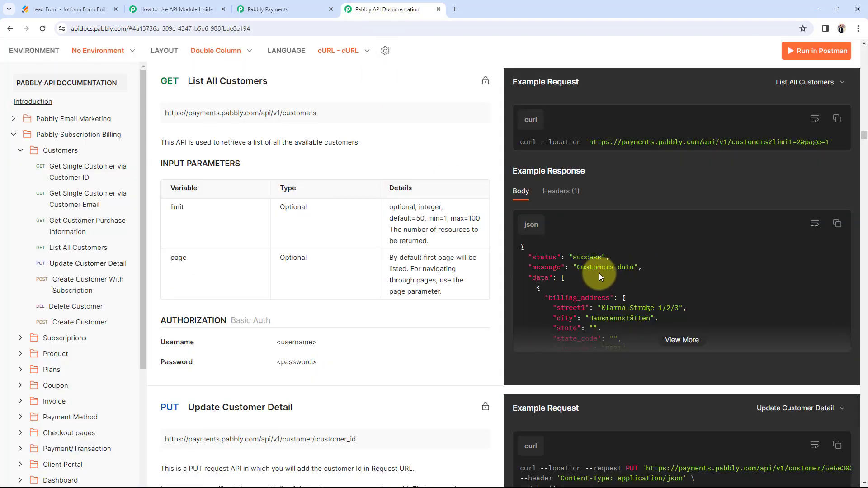
pyautogui.click(170, 9)
pyautogui.scroll(-4, 107, 324)
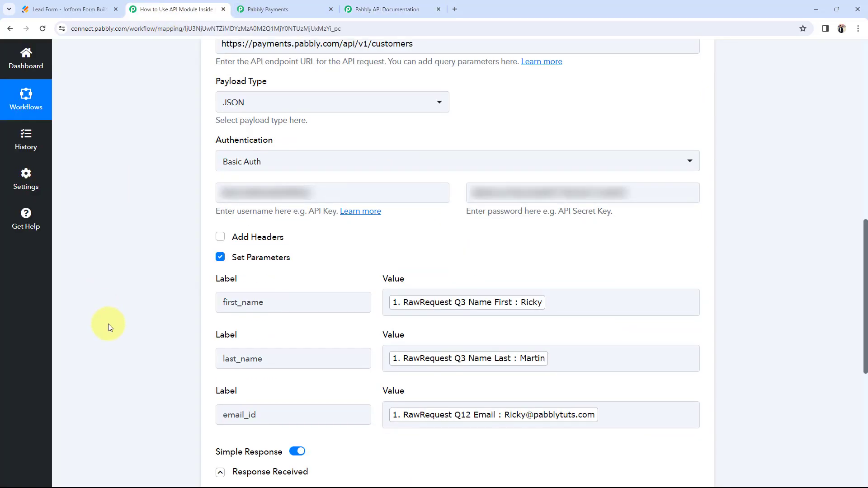
pyautogui.scroll(-1, 111, 359)
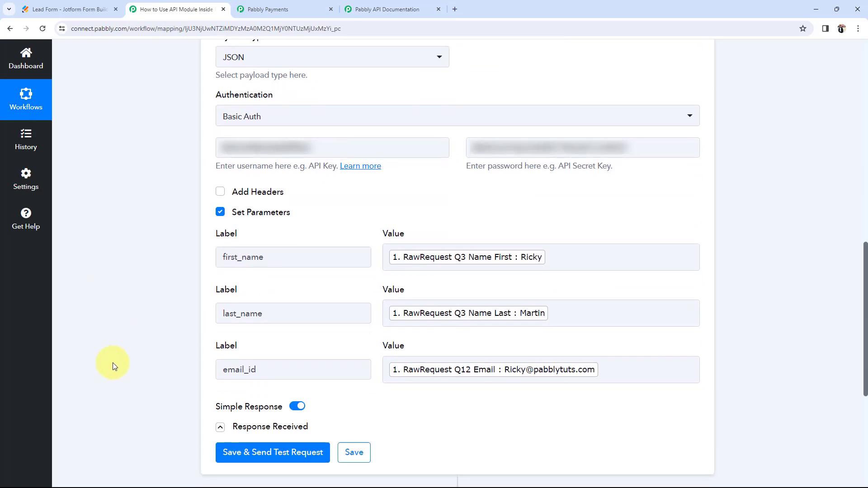
pyautogui.scroll(5, 113, 362)
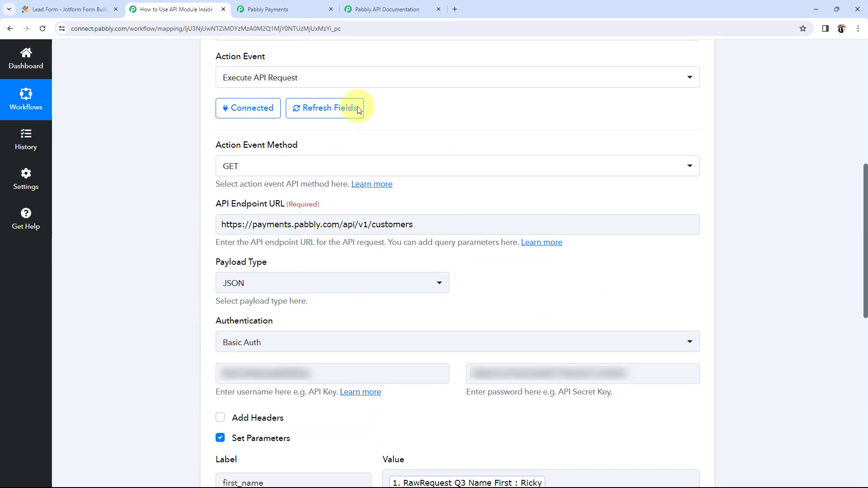
pyautogui.scroll(-2, 116, 333)
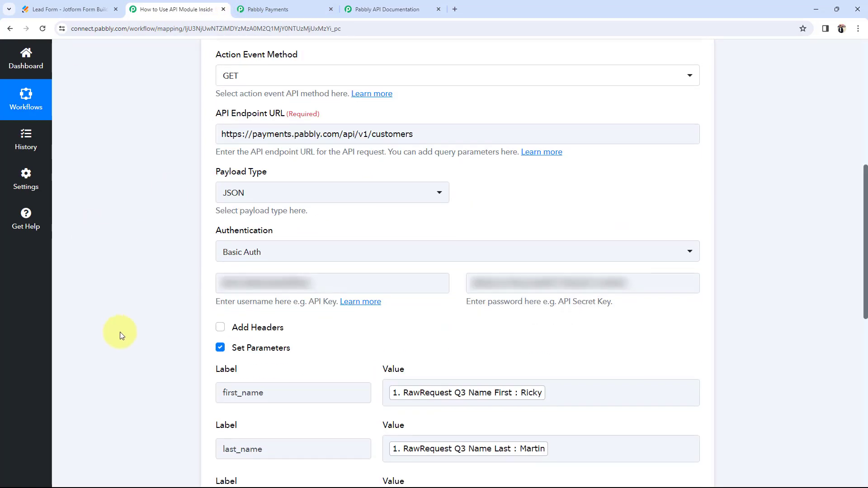
pyautogui.click(220, 348)
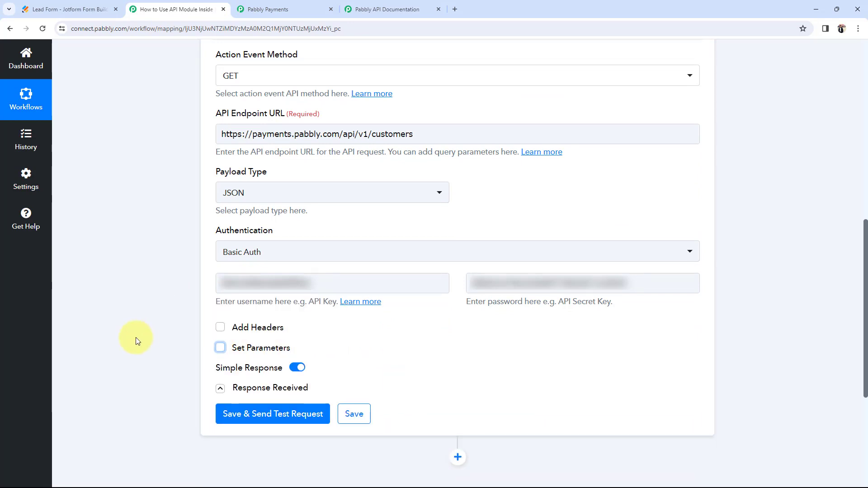
pyautogui.click(233, 413)
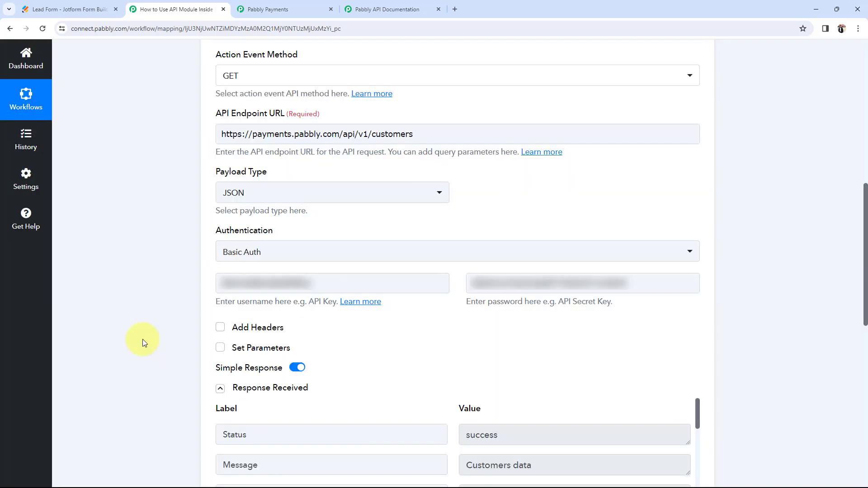
# Step: Compare the returned customers' first and last names with Pabbly Payments, then collapse the response
pyautogui.scroll(-6, 142, 339)
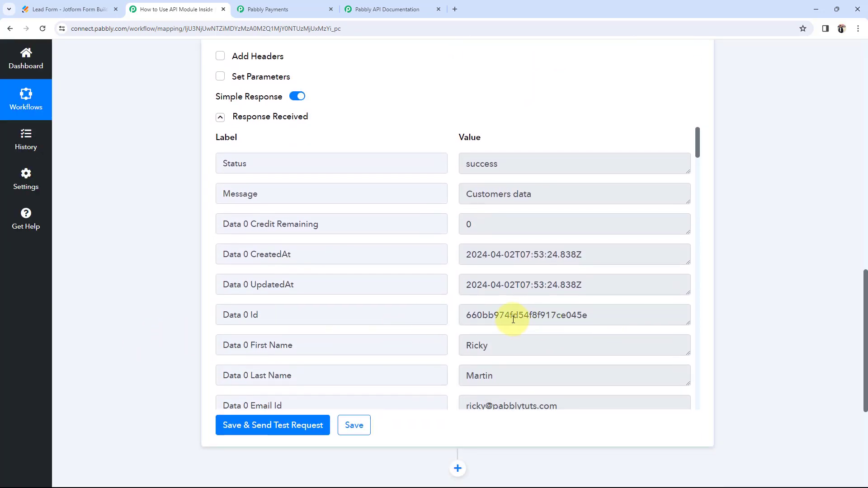
pyautogui.scroll(-2, 503, 313)
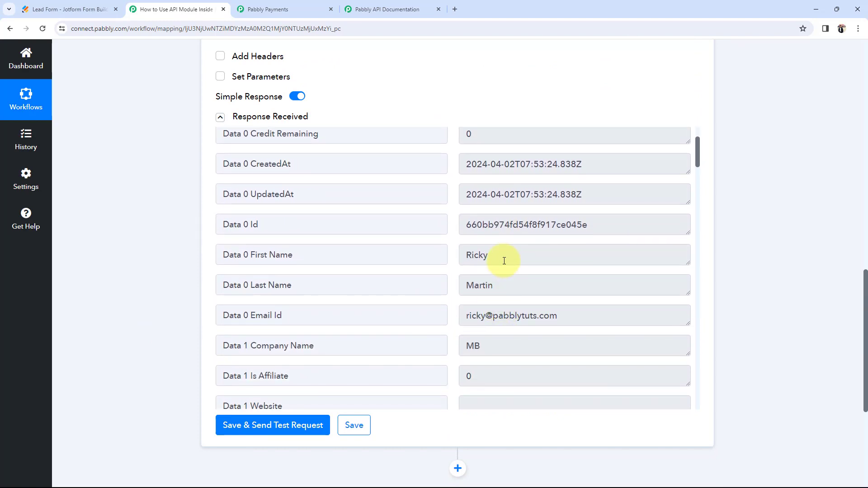
pyautogui.moveTo(503, 259); pyautogui.dragTo(455, 261)
pyautogui.moveTo(519, 286); pyautogui.dragTo(446, 292)
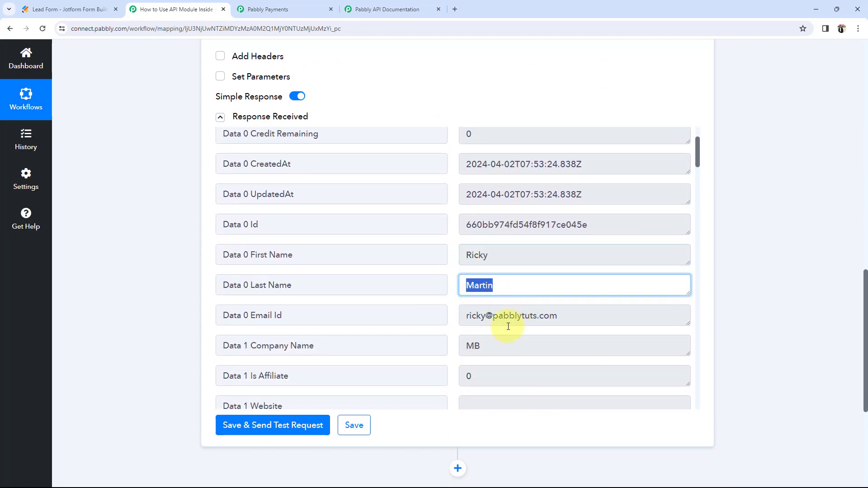
pyautogui.scroll(-4, 508, 331)
pyautogui.scroll(-7, 486, 342)
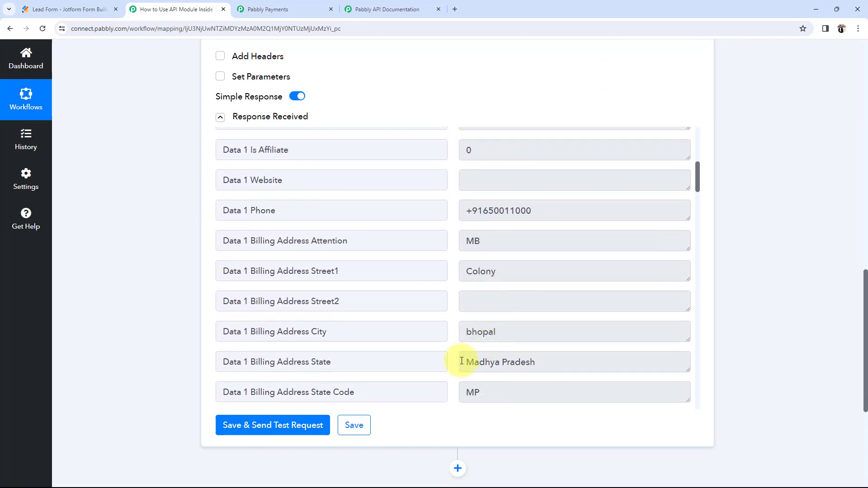
pyautogui.scroll(-7, 503, 352)
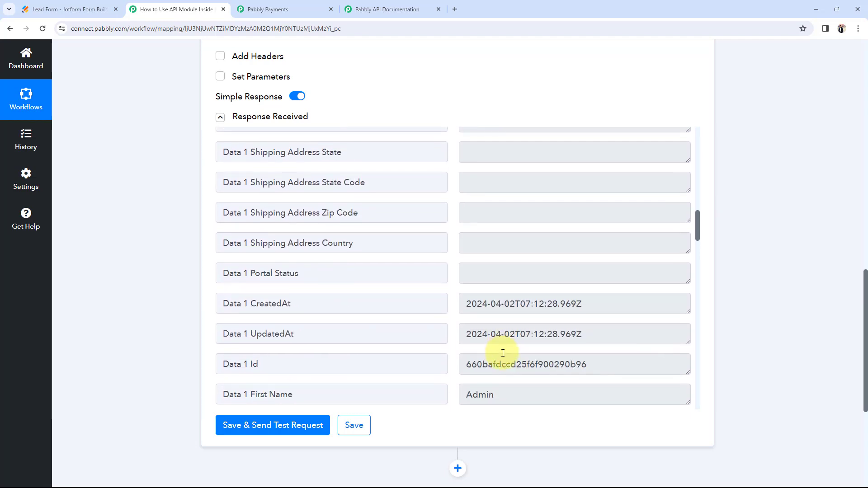
pyautogui.doubleClick(520, 259)
pyautogui.moveTo(523, 281); pyautogui.dragTo(457, 287)
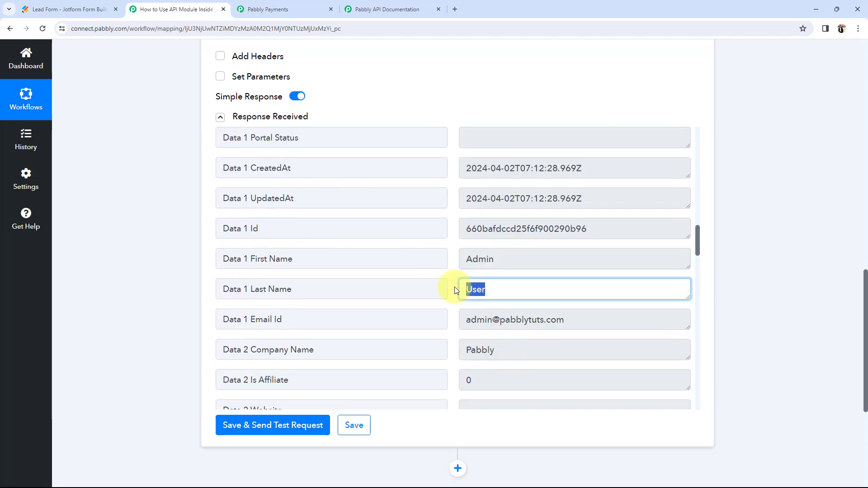
pyautogui.click(271, 9)
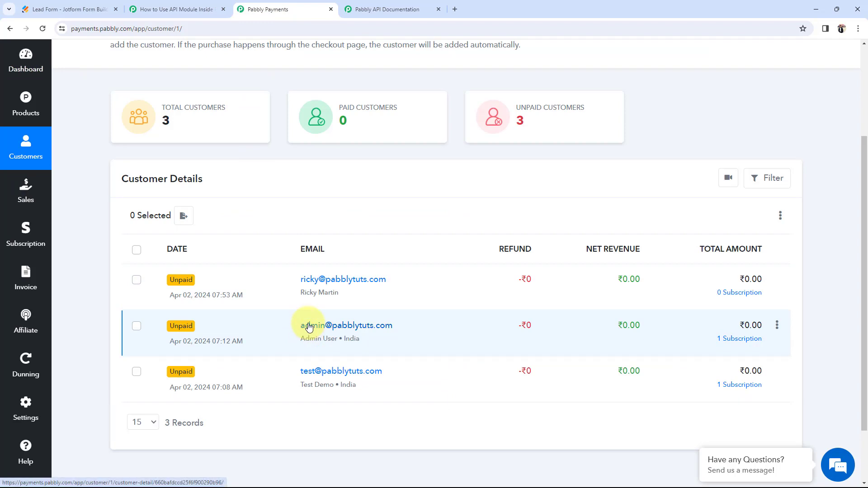
pyautogui.click(196, 5)
pyautogui.click(161, 269)
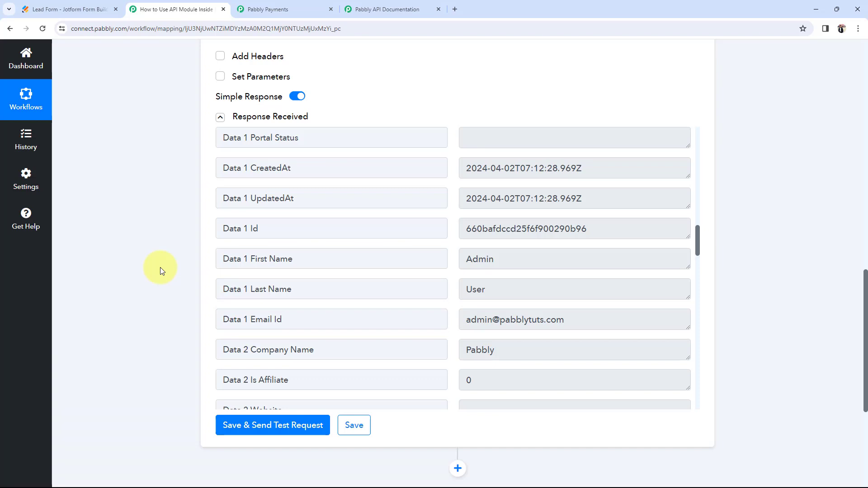
pyautogui.click(220, 119)
pyautogui.scroll(4, 153, 199)
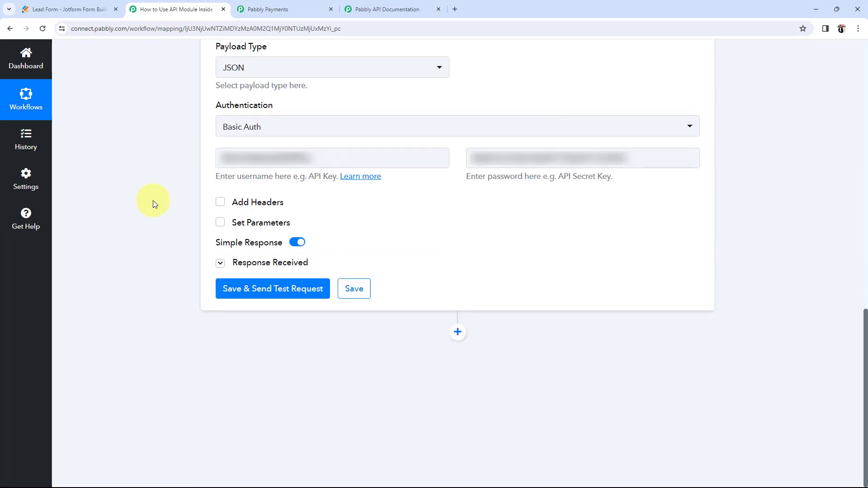
# Step: Copy the endpoint URL from the docs' Get Single Customer via Customer ID section
pyautogui.click(370, 9)
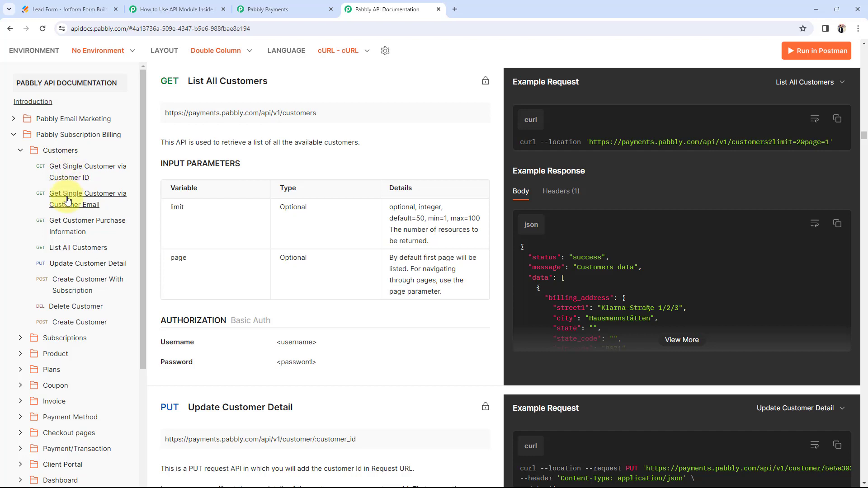
pyautogui.click(149, 9)
pyautogui.click(377, 9)
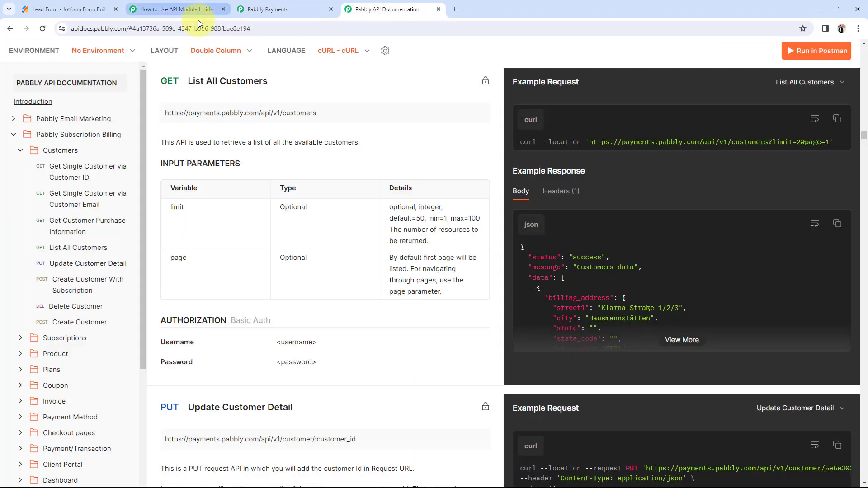
pyautogui.click(68, 178)
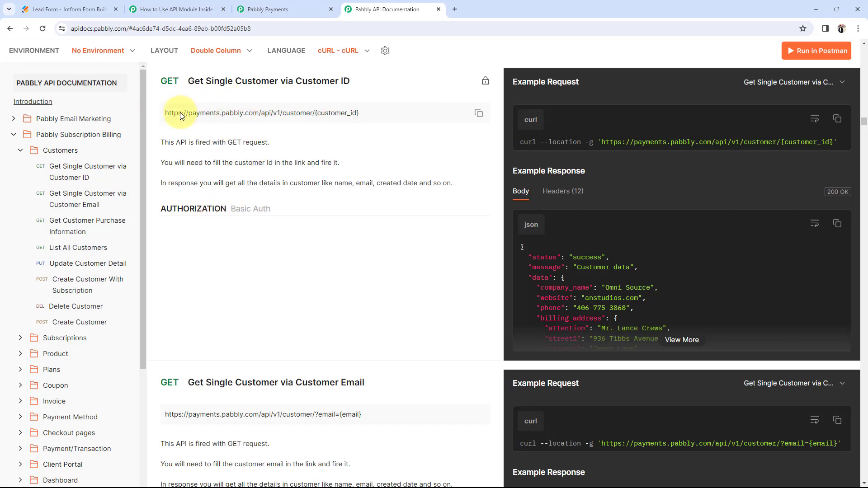
pyautogui.click(479, 114)
pyautogui.click(176, 9)
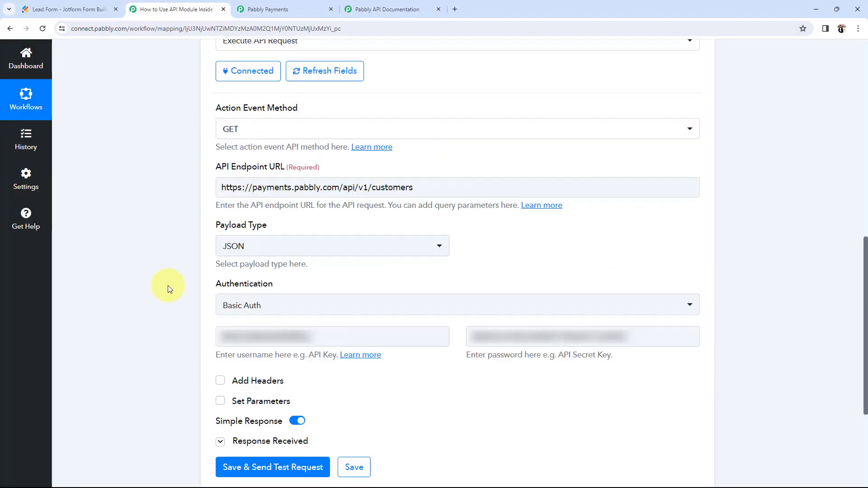
# Step: Replace the API Endpoint URL with the copied single-customer URL
pyautogui.scroll(3, 316, 308)
pyautogui.moveTo(415, 325); pyautogui.dragTo(196, 316)
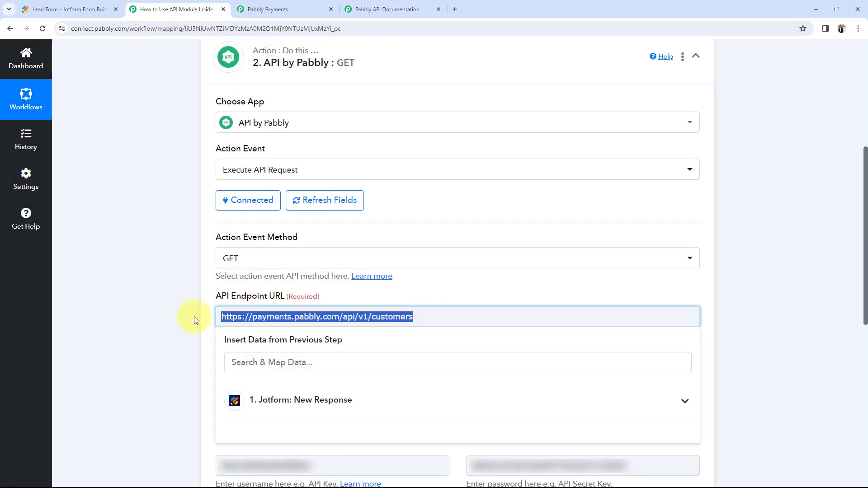
pyautogui.hotkey('ctrl', 'v')
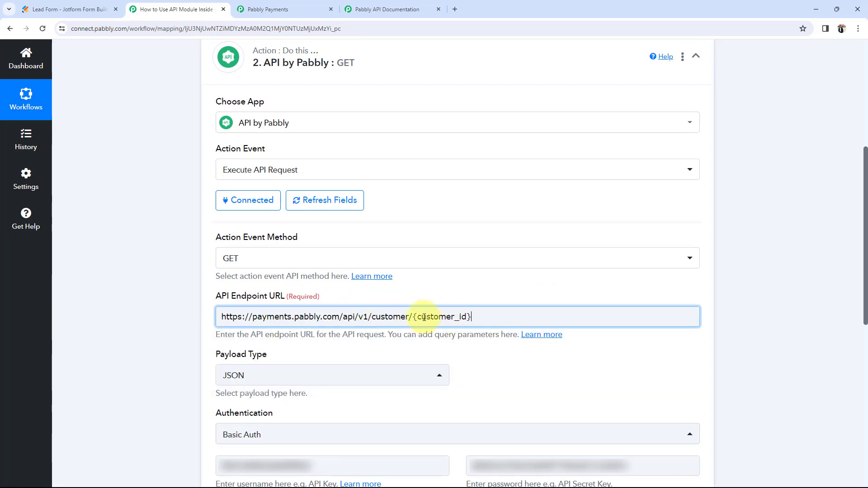
pyautogui.click(103, 181)
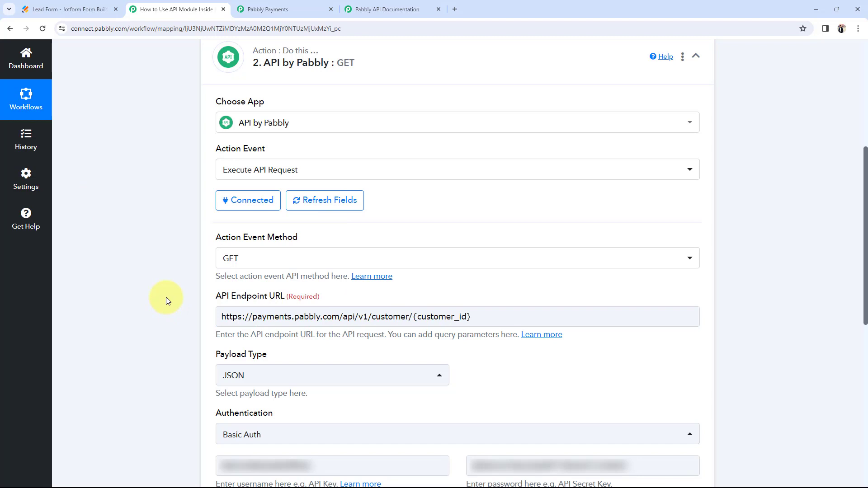
# Step: Copy the second customer's ID from Pabbly Payments and paste it over {customer_id} in the URL
pyautogui.click(285, 9)
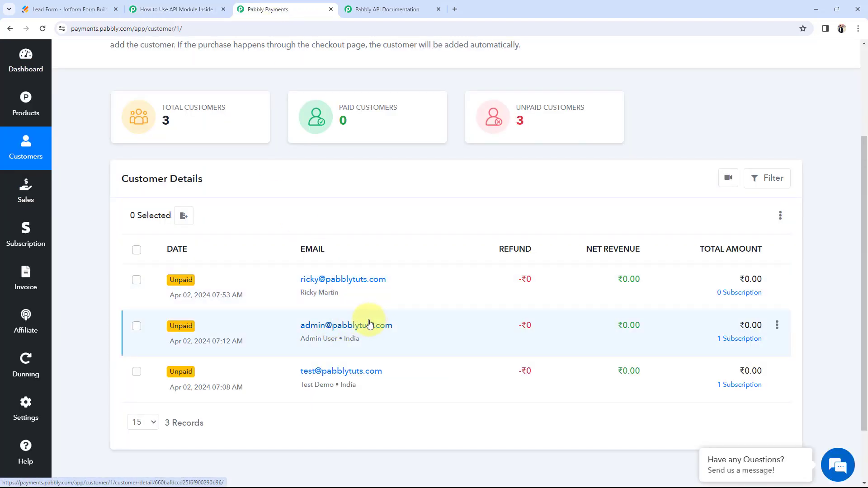
pyautogui.click(351, 326)
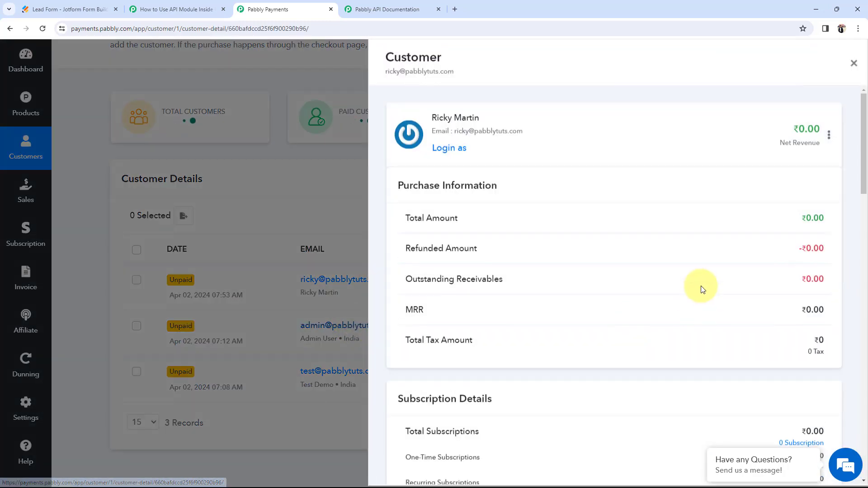
pyautogui.scroll(-15, 674, 277)
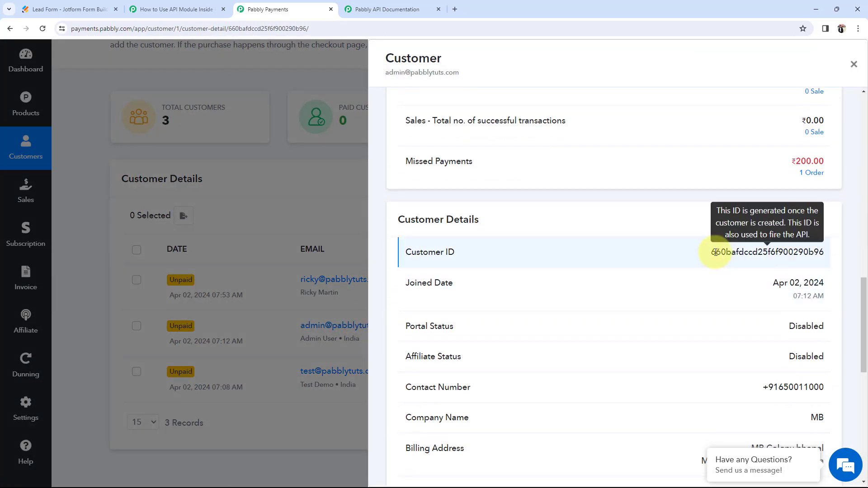
pyautogui.moveTo(711, 252); pyautogui.dragTo(823, 248)
pyautogui.hotkey('ctrl', 'c')
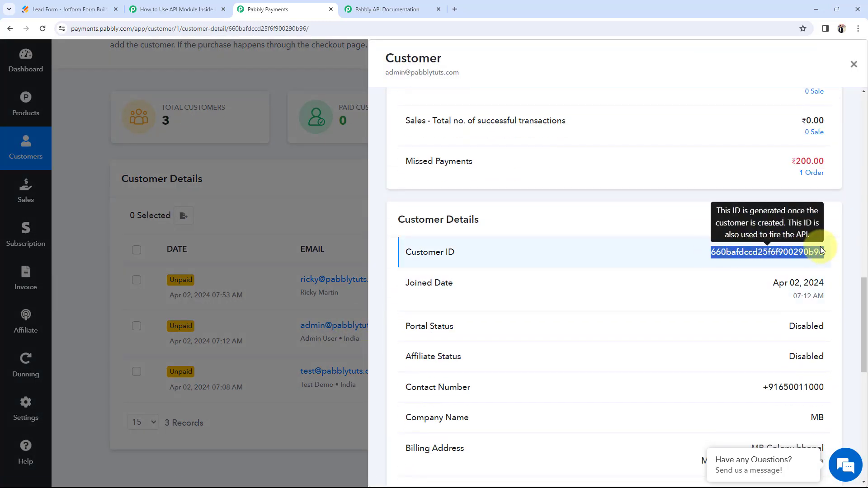
pyautogui.click(209, 4)
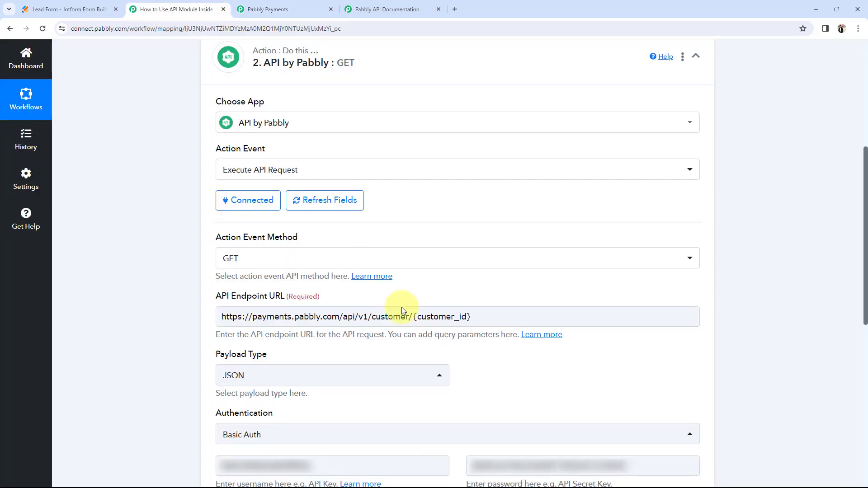
pyautogui.moveTo(412, 317); pyautogui.dragTo(484, 318)
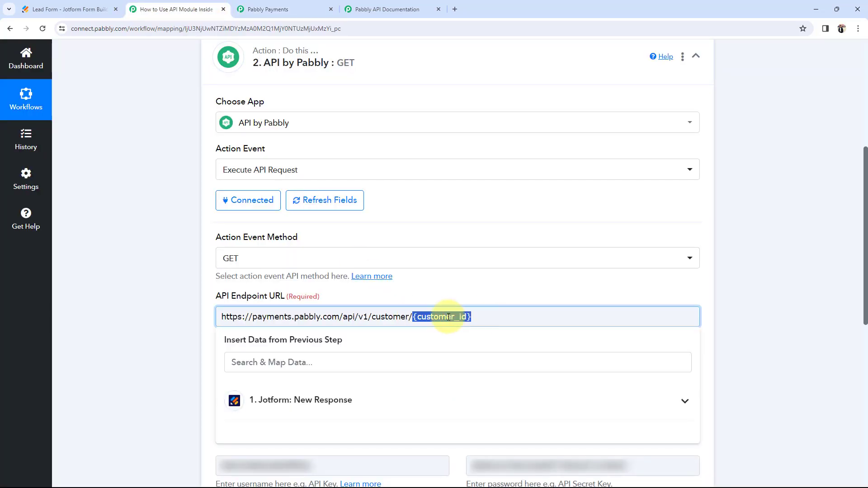
pyautogui.hotkey('ctrl', 'v')
pyautogui.click(168, 300)
pyautogui.scroll(-4, 168, 300)
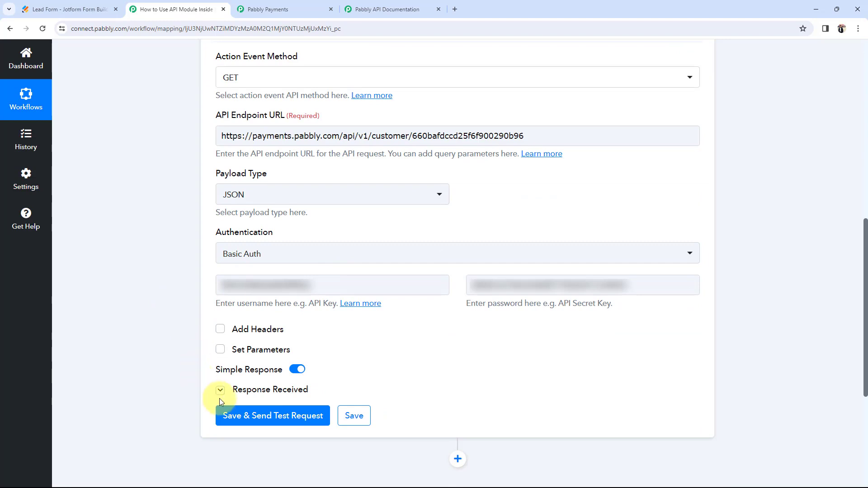
pyautogui.scroll(1, 126, 339)
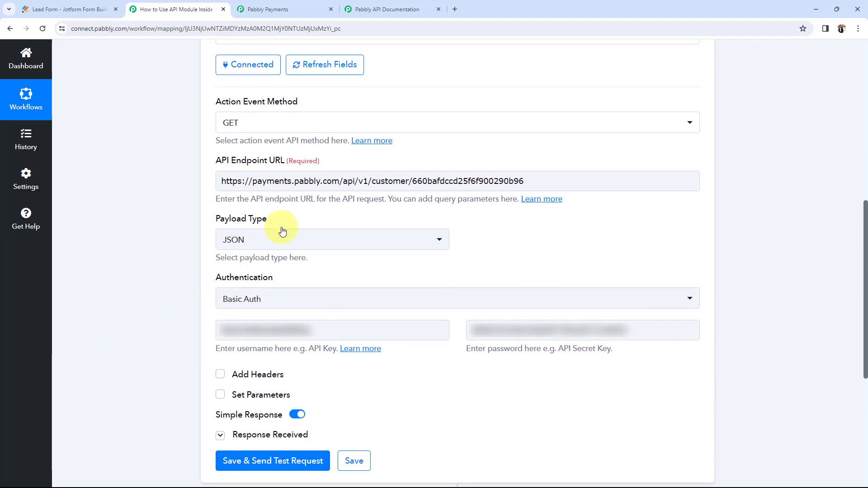
pyautogui.scroll(2, 137, 217)
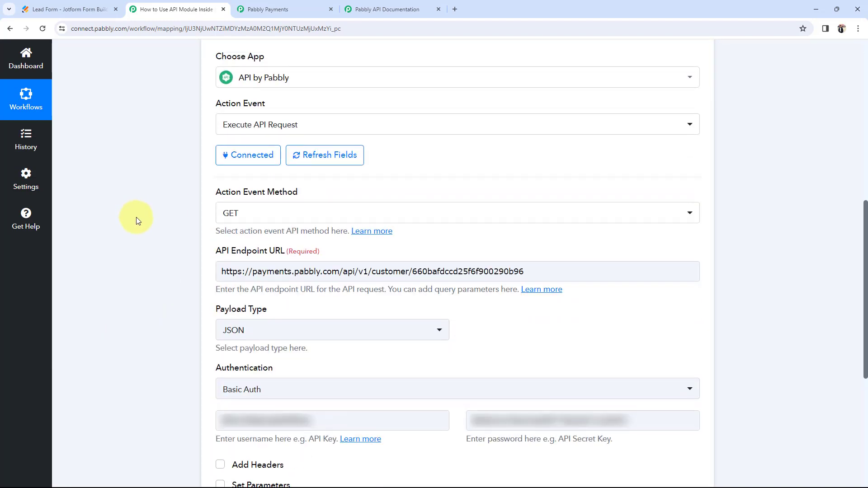
pyautogui.scroll(-3, 180, 304)
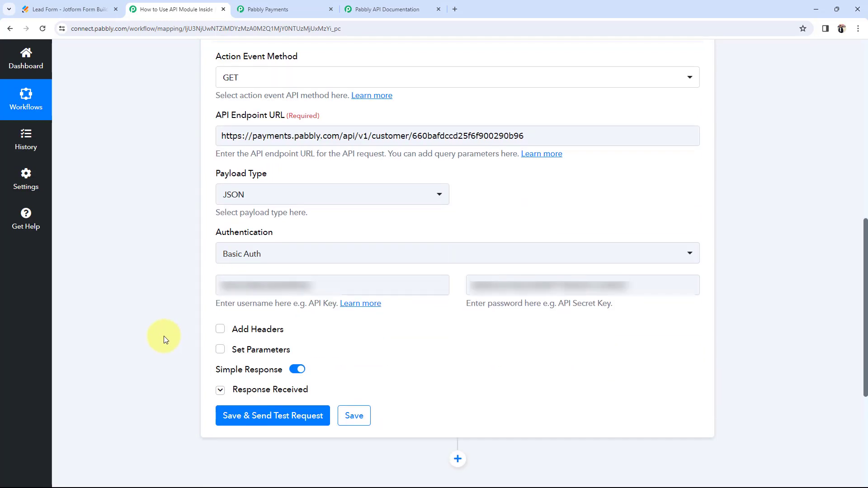
# Step: Send the single-customer test request and check the returned first name, last name and email
pyautogui.click(231, 407)
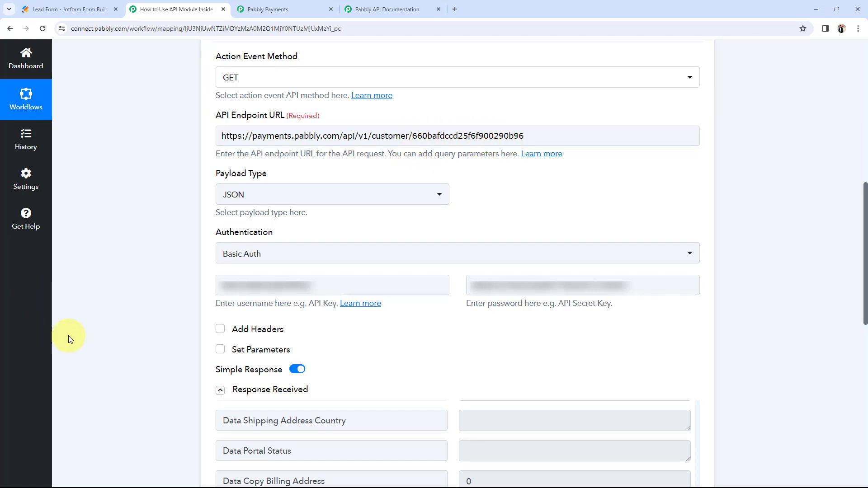
pyautogui.scroll(-5, 270, 340)
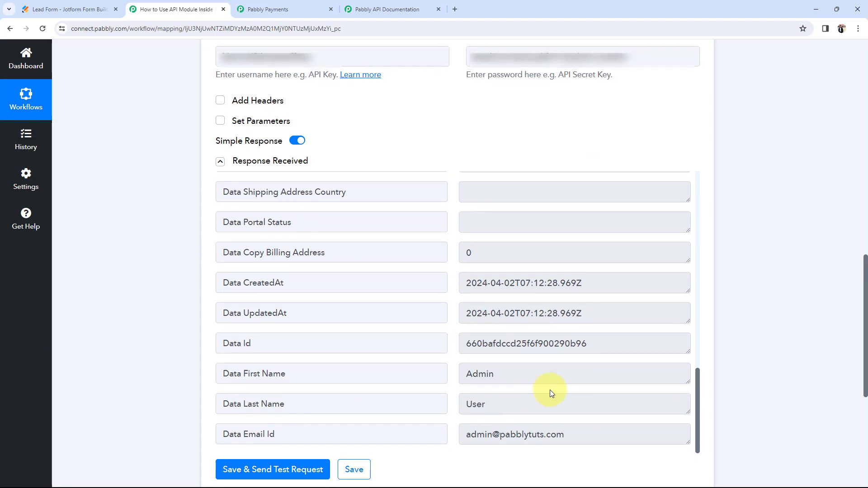
pyautogui.scroll(-1, 549, 391)
pyautogui.moveTo(513, 336); pyautogui.dragTo(441, 333)
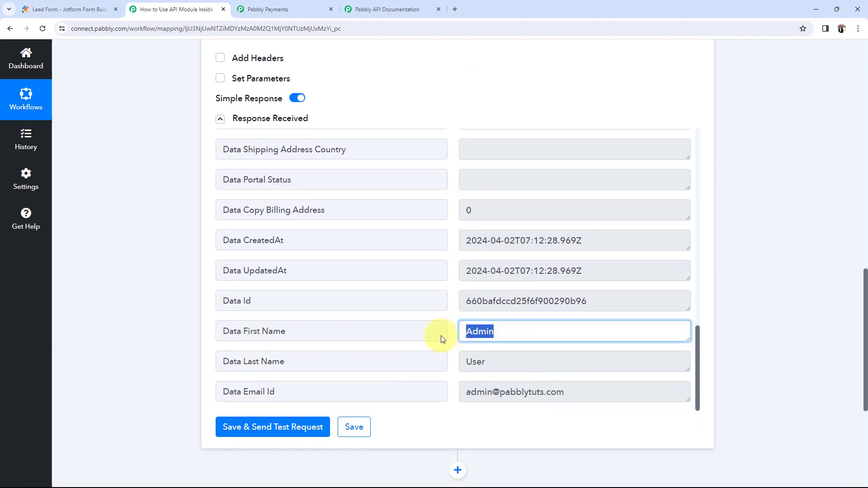
pyautogui.moveTo(498, 359); pyautogui.dragTo(436, 356)
pyautogui.moveTo(601, 395); pyautogui.dragTo(438, 371)
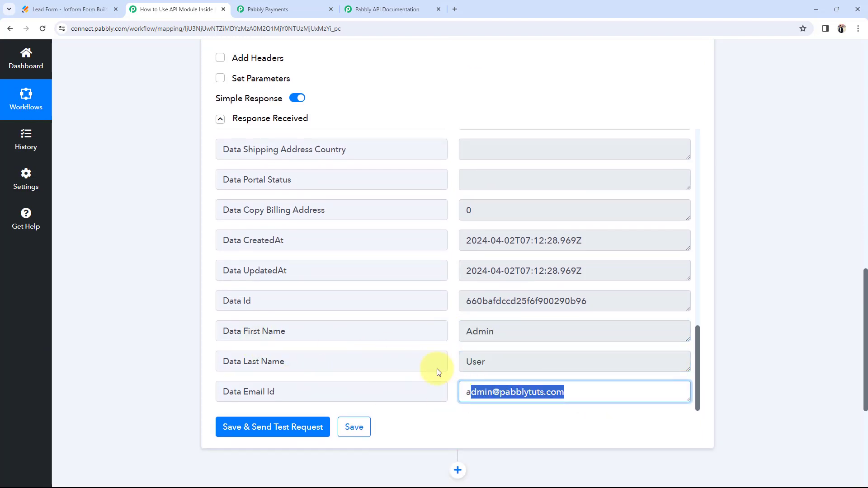
# Step: Compare the returned customer details with that customer's record in Pabbly Payments
pyautogui.click(260, 9)
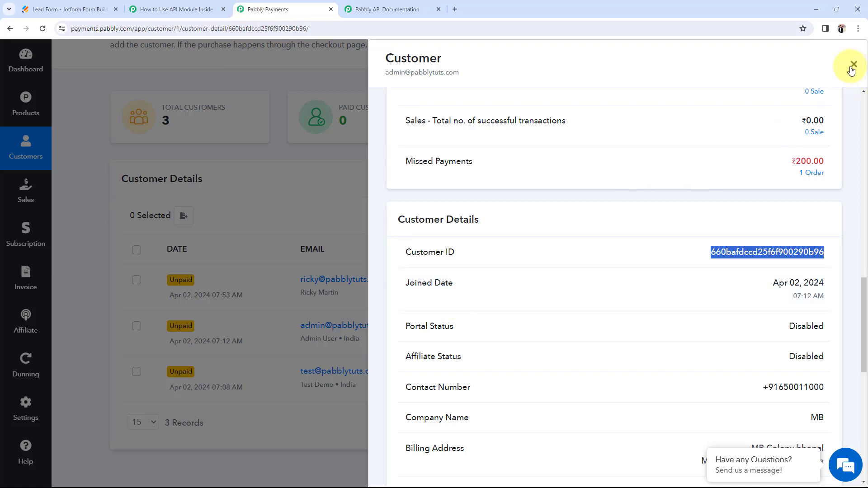
pyautogui.scroll(10, 685, 277)
pyautogui.scroll(5, 685, 277)
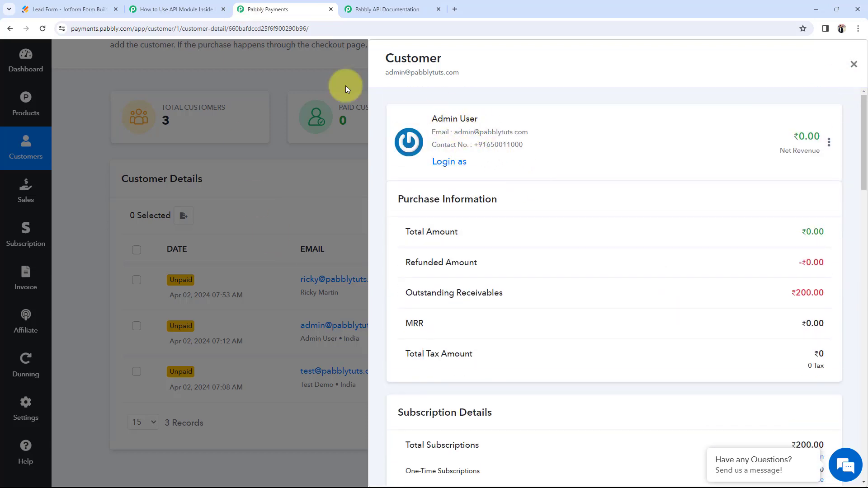
pyautogui.click(163, 4)
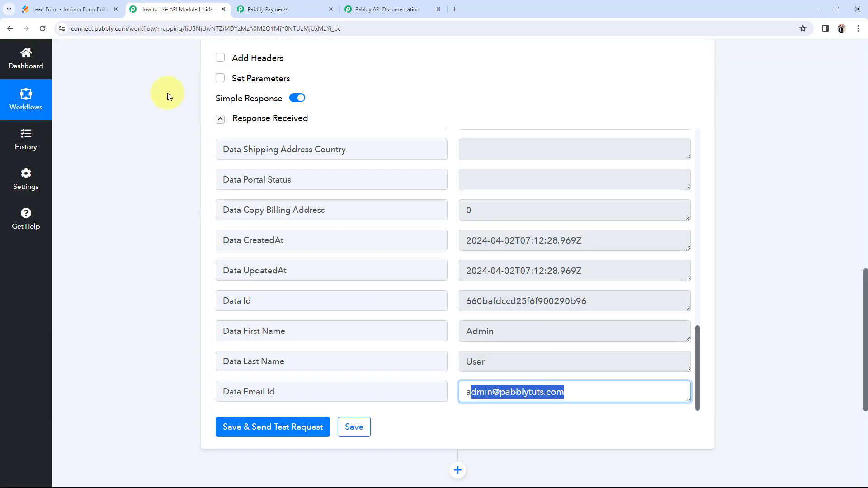
pyautogui.click(142, 365)
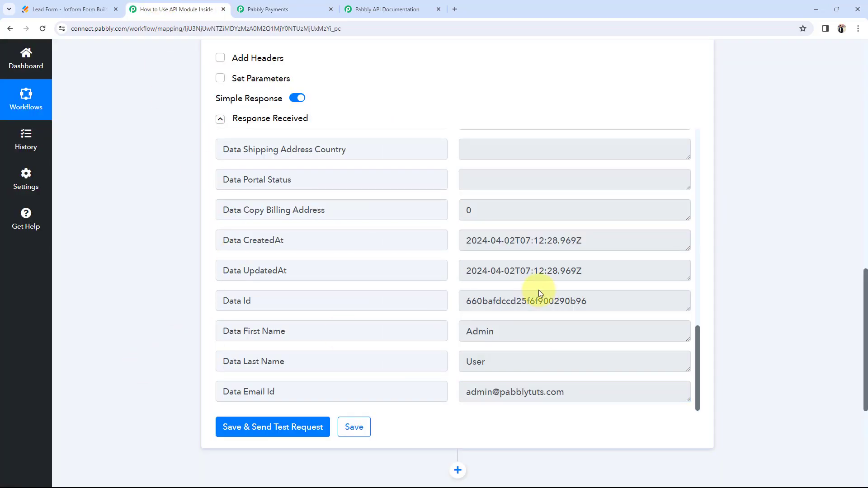
pyautogui.scroll(15, 538, 290)
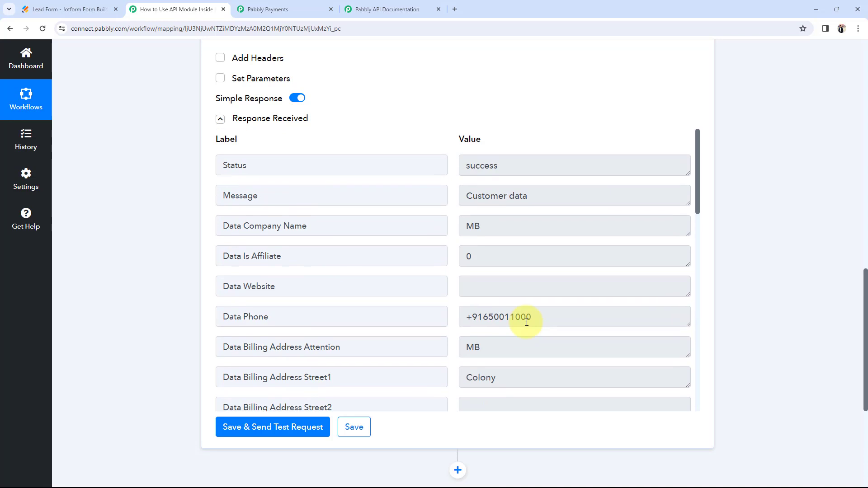
pyautogui.scroll(7, 147, 279)
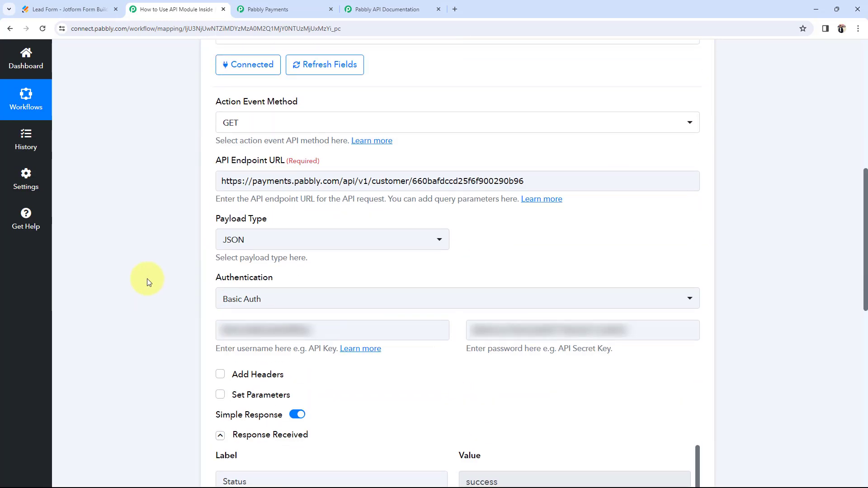
pyautogui.click(246, 128)
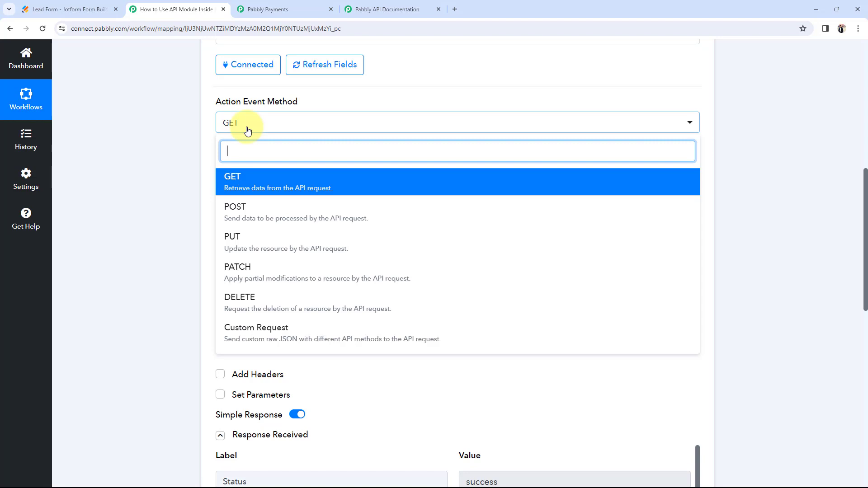
# Step: Switch the API method to PUT and copy the Update Customer Detail endpoint URL from the API docs
pyautogui.click(243, 246)
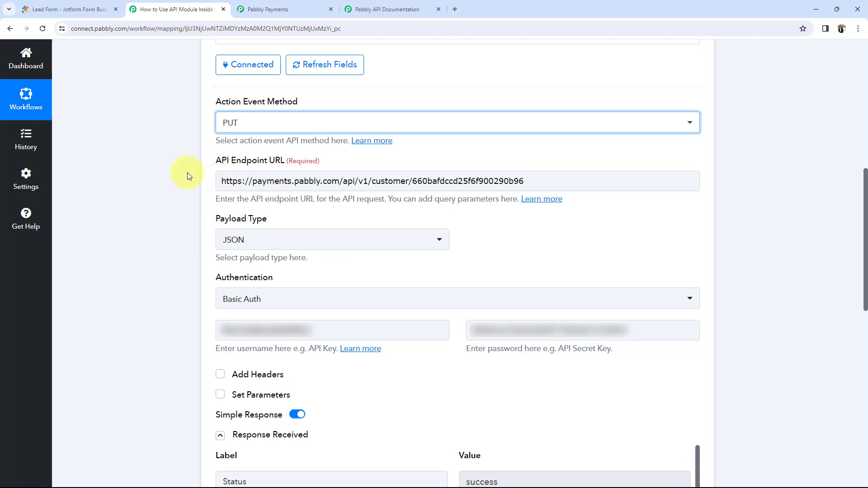
pyautogui.click(164, 176)
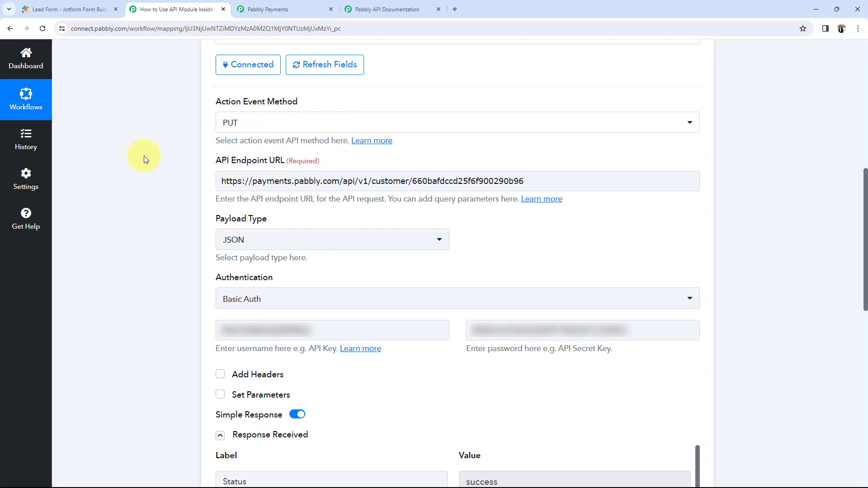
pyautogui.click(387, 9)
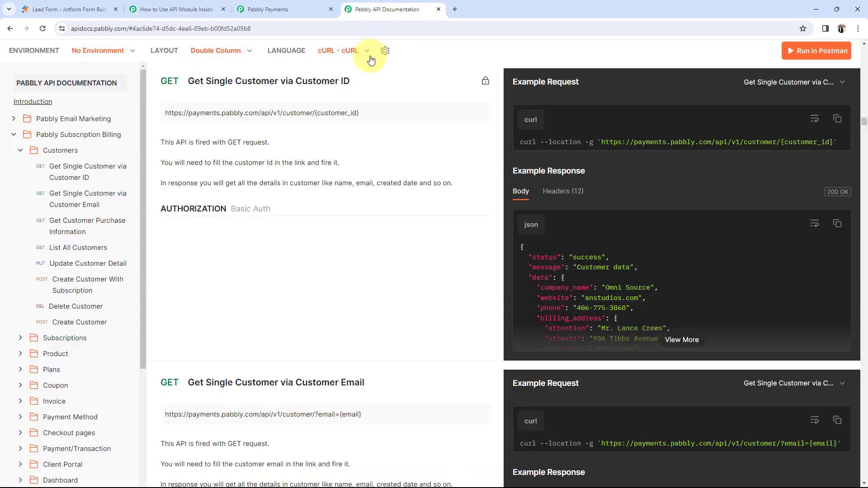
pyautogui.click(70, 266)
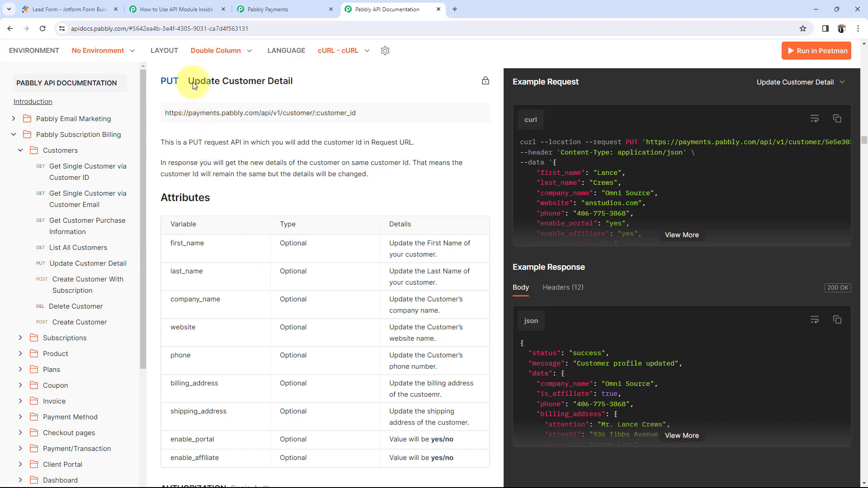
pyautogui.moveTo(189, 81); pyautogui.dragTo(289, 81)
pyautogui.click(290, 125)
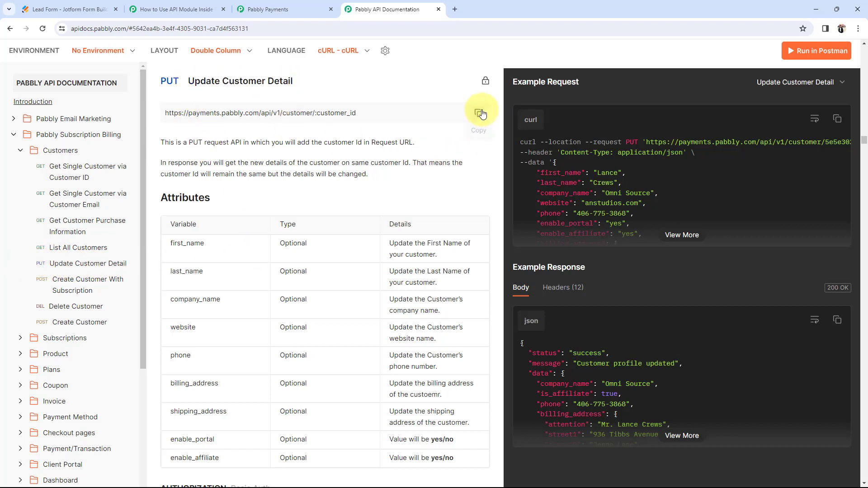
pyautogui.click(480, 113)
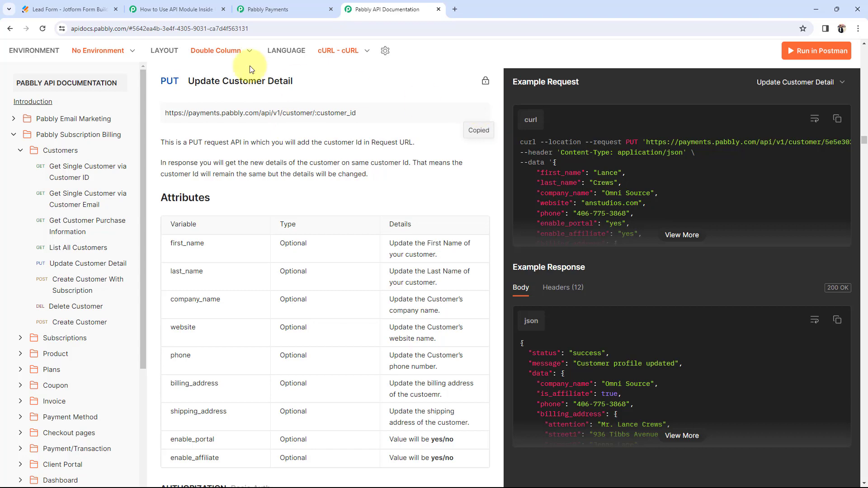
pyautogui.click(135, 4)
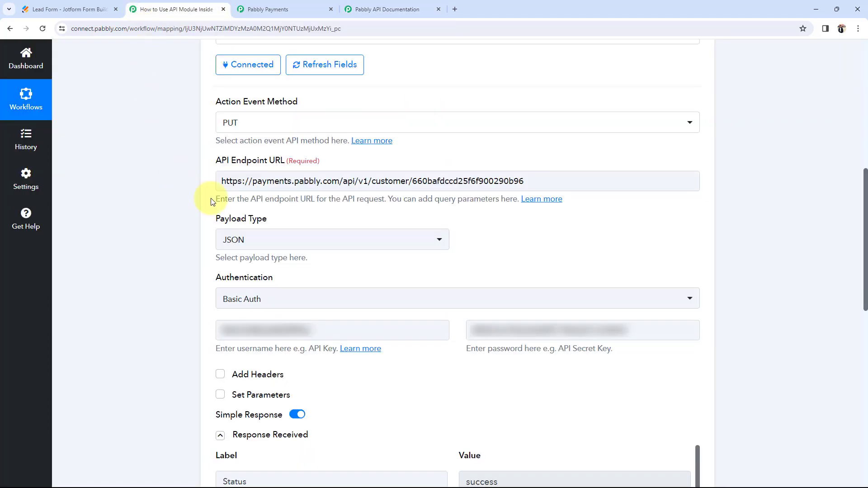
# Step: Replace the API Endpoint URL with the Update Customer Detail URL and delete its customer_id placeholder
pyautogui.click(543, 177)
pyautogui.moveTo(541, 176); pyautogui.dragTo(203, 170)
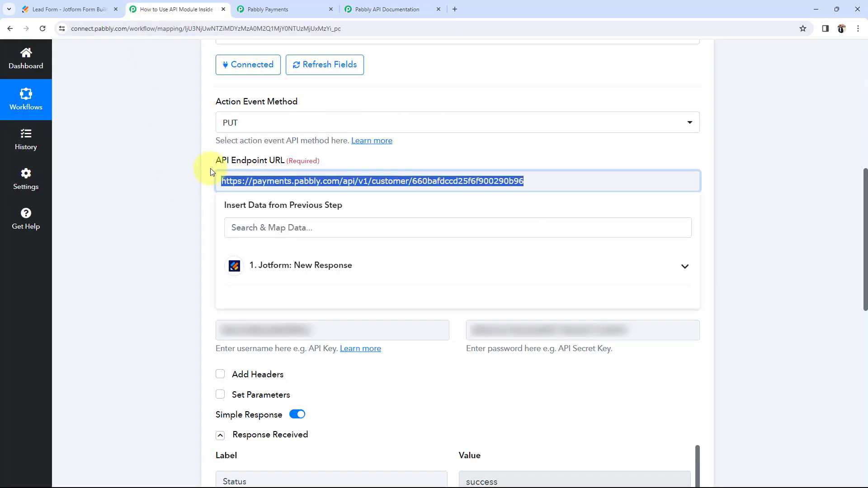
pyautogui.hotkey('ctrl', 'v')
pyautogui.click(251, 196)
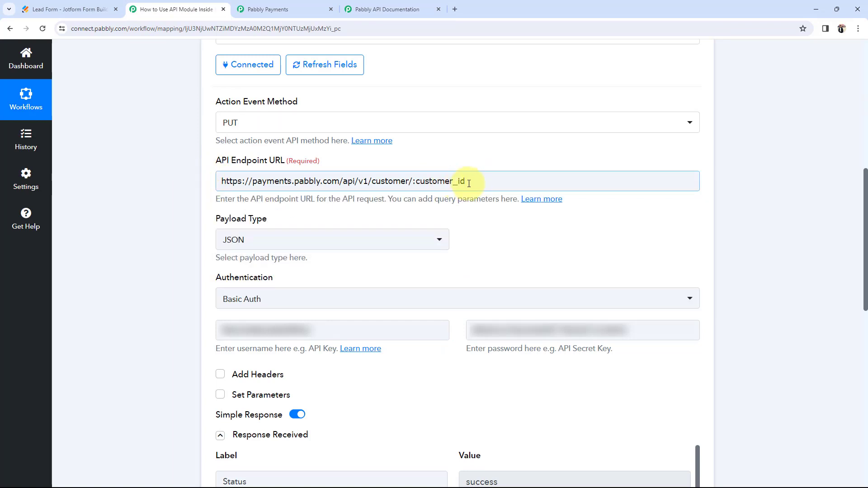
pyautogui.moveTo(464, 181); pyautogui.dragTo(415, 184)
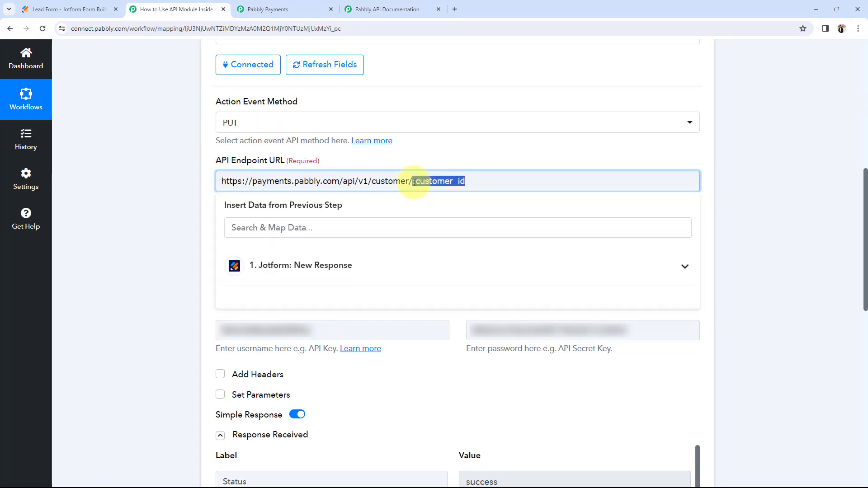
pyautogui.press('BackSpace')
# Step: Copy the newest customer's Customer ID from Pabbly Payments and append it to the endpoint URL
pyautogui.click(253, 8)
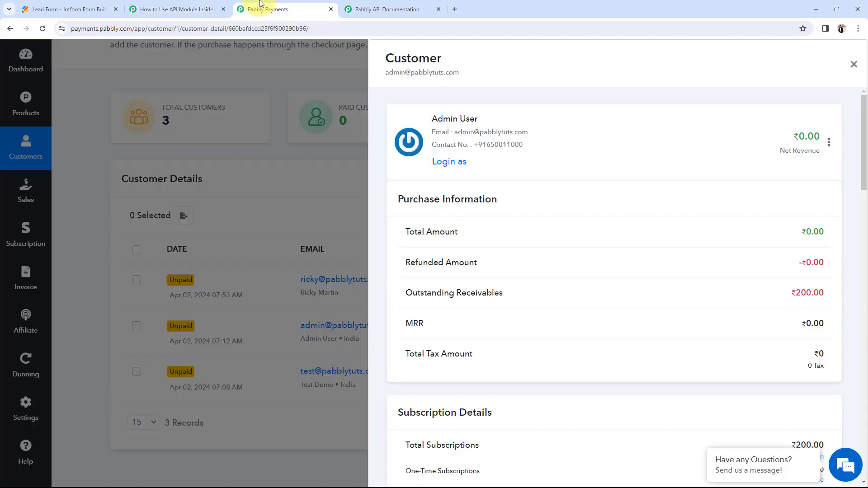
pyautogui.scroll(-3, 655, 307)
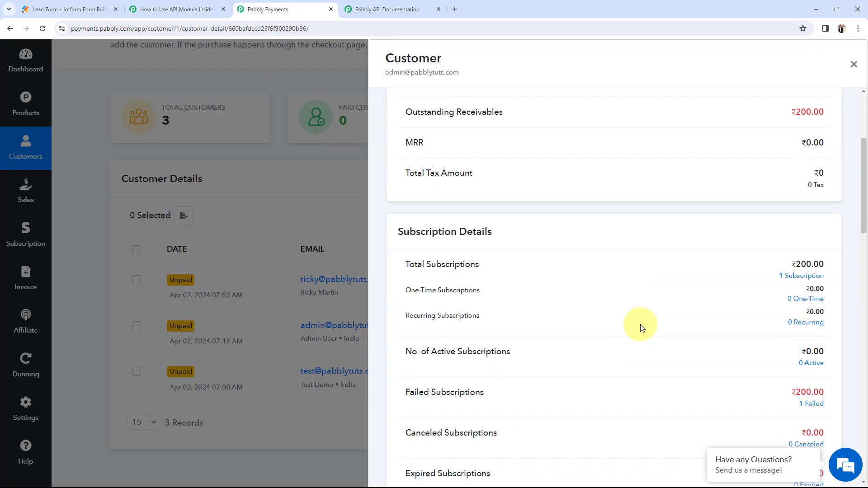
pyautogui.click(853, 65)
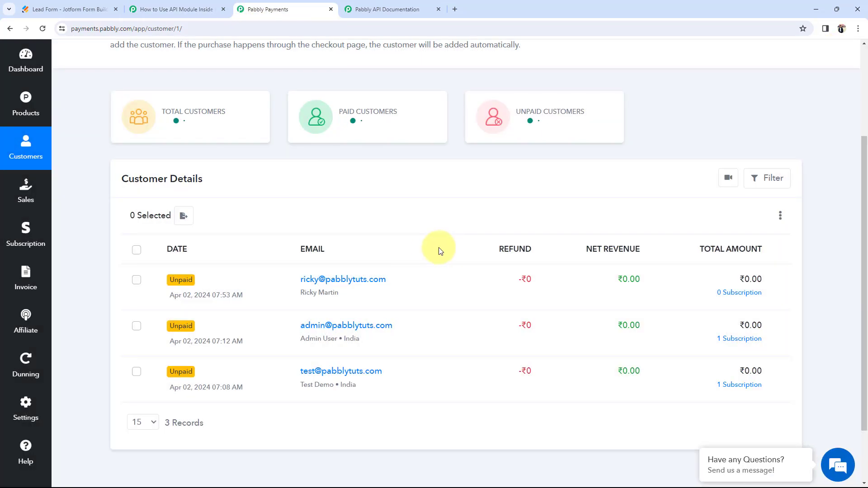
pyautogui.click(337, 280)
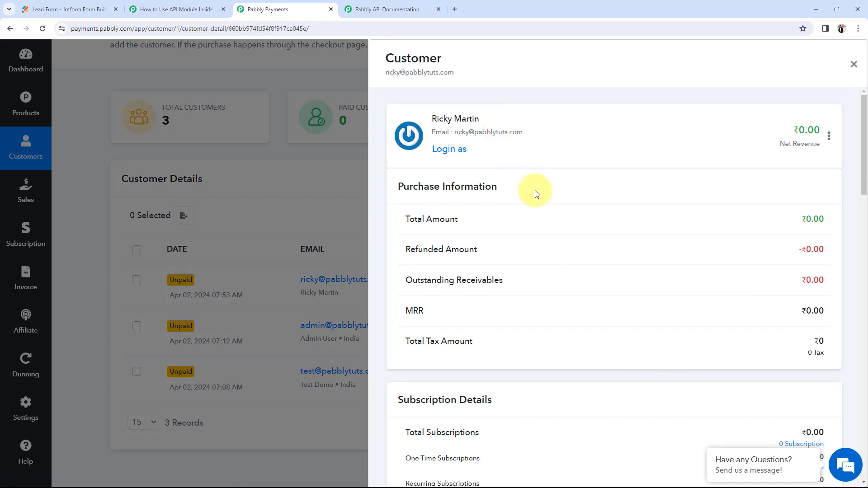
pyautogui.scroll(-10, 573, 253)
pyautogui.scroll(-5, 562, 271)
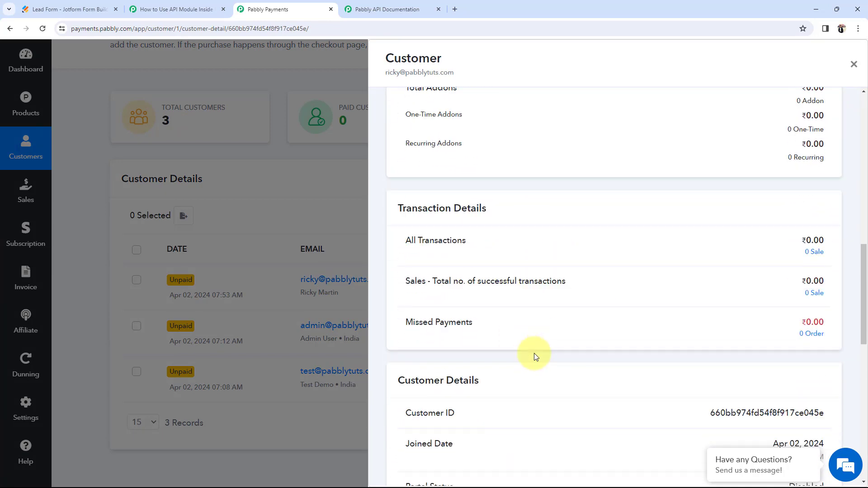
pyautogui.moveTo(716, 330)
pyautogui.moveTo(712, 330); pyautogui.dragTo(824, 333)
pyautogui.hotkey('ctrl', 'c')
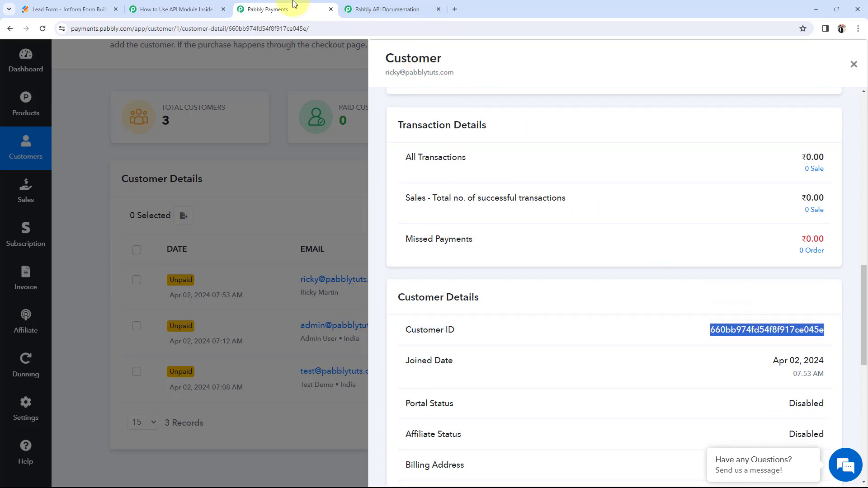
pyautogui.click(181, 9)
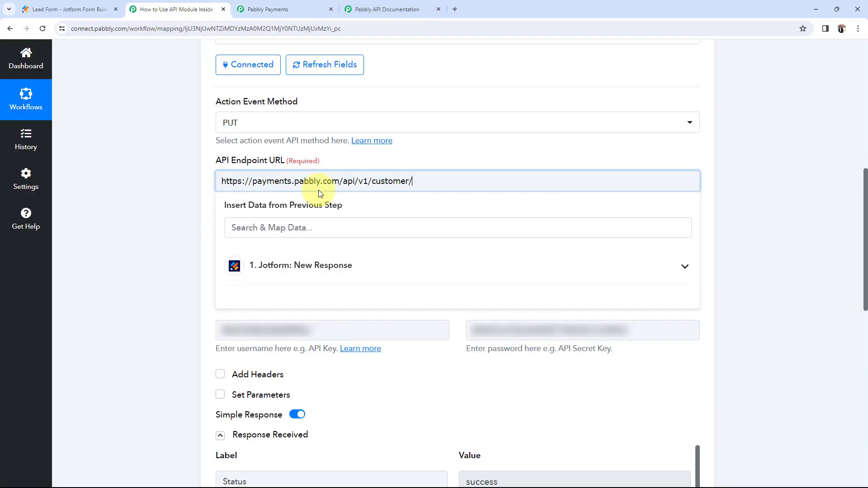
pyautogui.hotkey('ctrl', 'v')
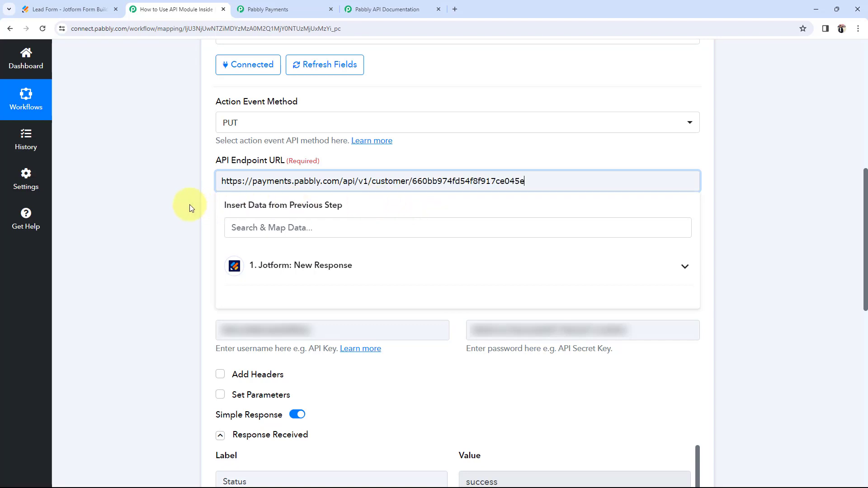
pyautogui.click(182, 205)
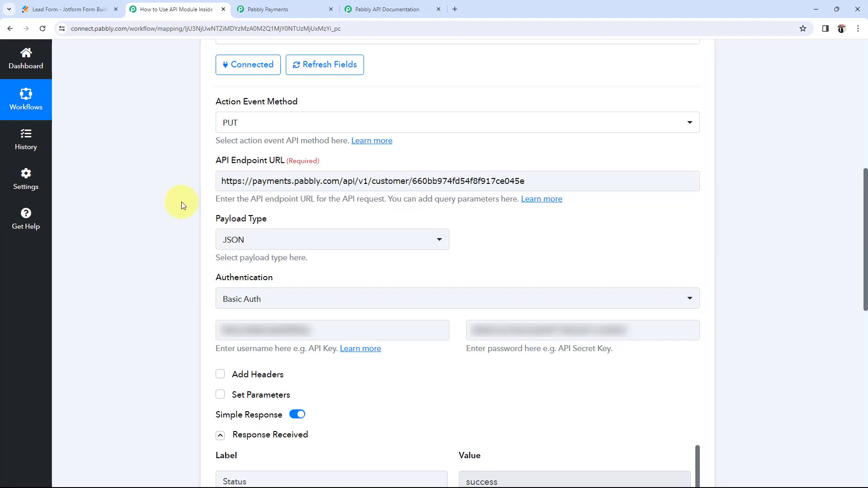
# Step: Recheck the Update Customer Detail docs and confirm the endpoint URL ends with the customer ID
pyautogui.click(357, 10)
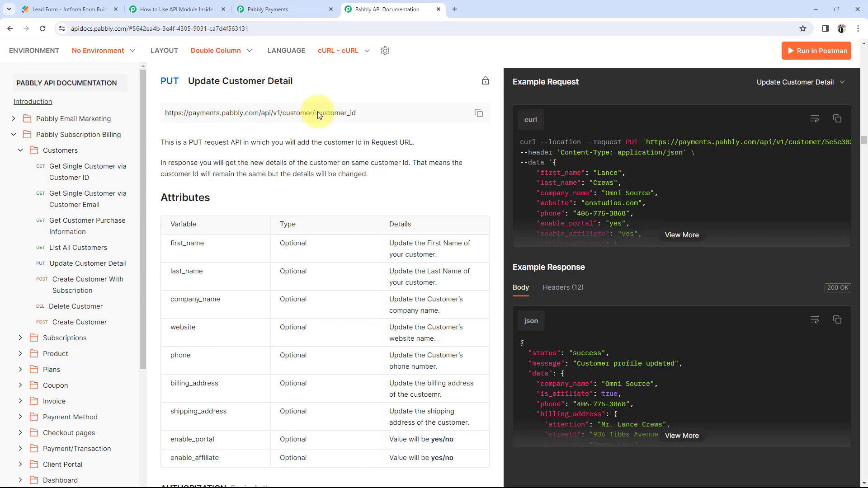
pyautogui.click(189, 6)
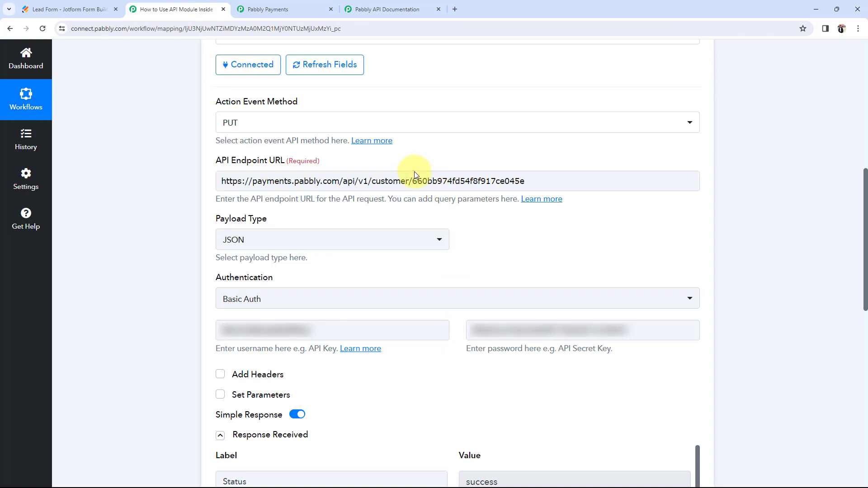
pyautogui.click(420, 181)
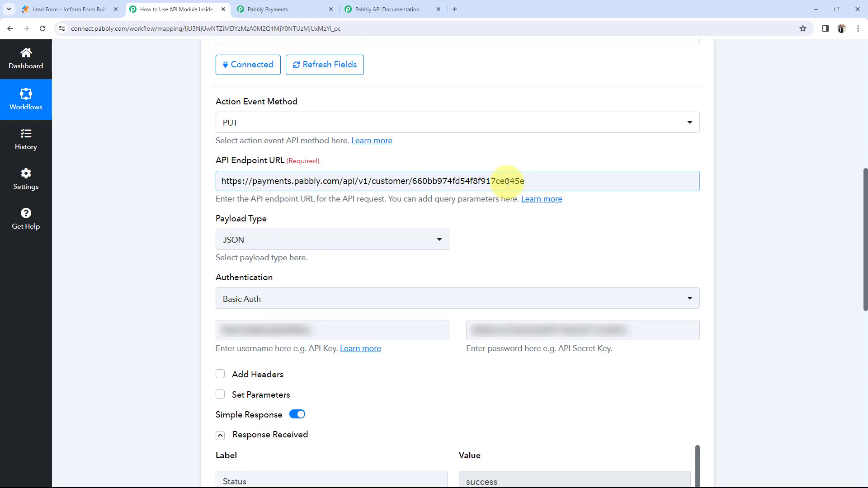
# Step: Enable Set Parameters and replace the mapped last_name value with the fixed text 'Galaxy'
pyautogui.scroll(-3, 162, 266)
pyautogui.click(219, 260)
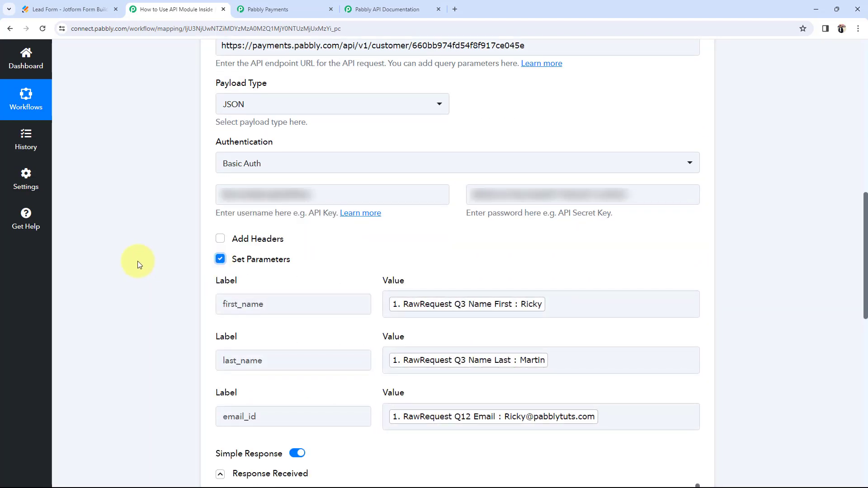
pyautogui.scroll(-2, 140, 265)
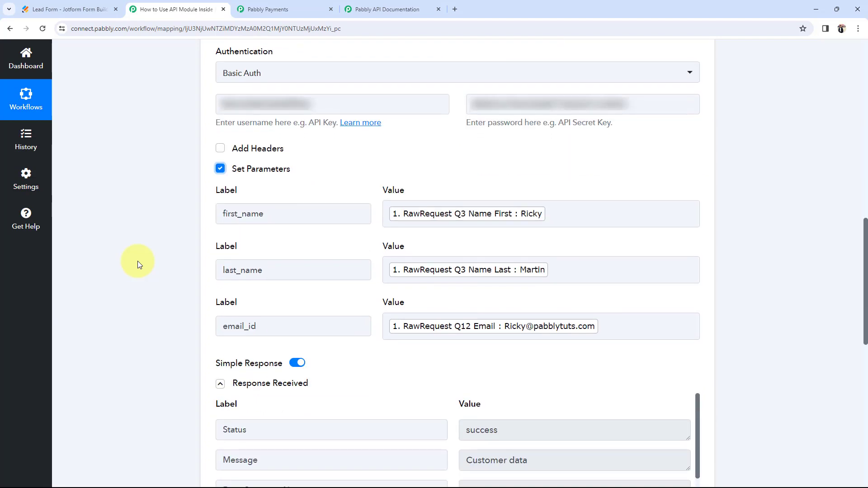
pyautogui.click(570, 275)
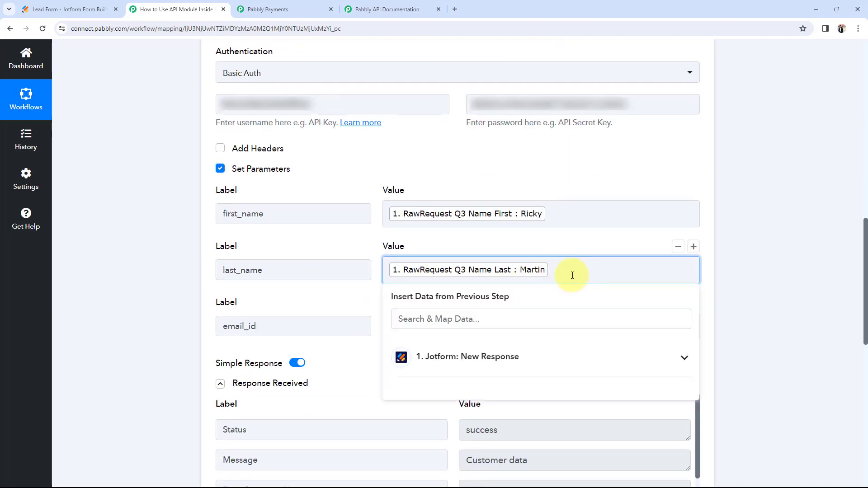
pyautogui.press('BackSpace')
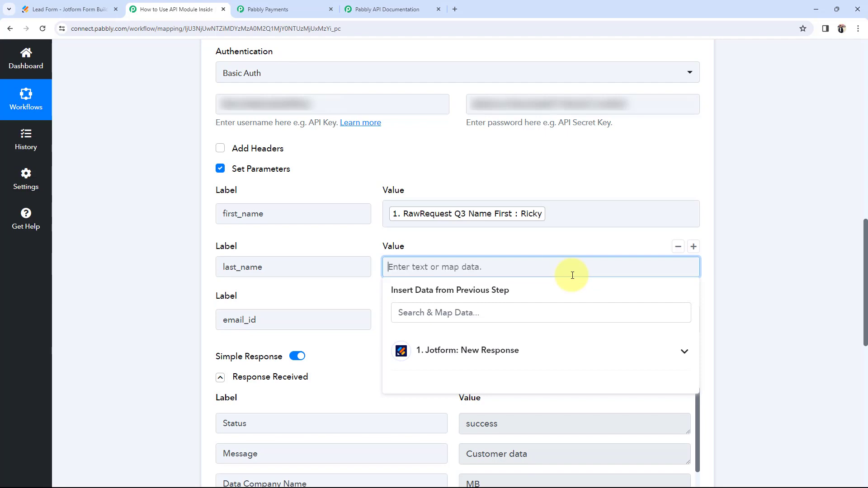
pyautogui.write('Gala')
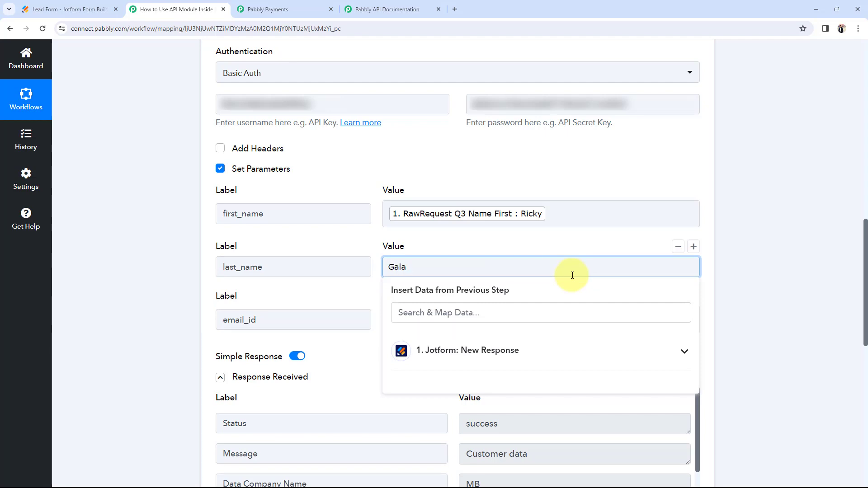
pyautogui.write('xy')
pyautogui.click(300, 283)
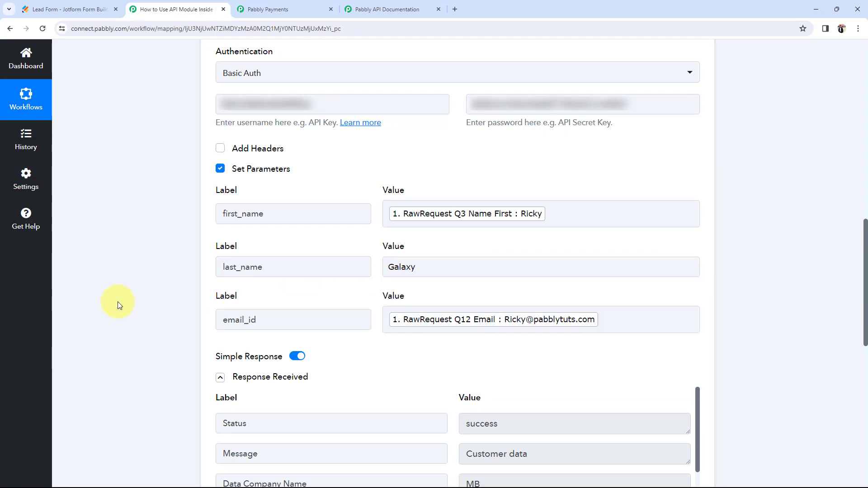
pyautogui.scroll(-3, 117, 302)
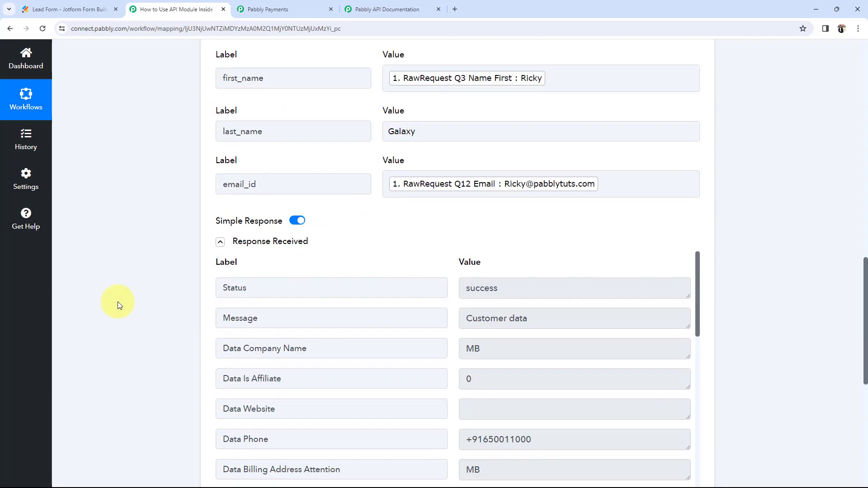
pyautogui.scroll(1, 118, 302)
pyautogui.click(276, 9)
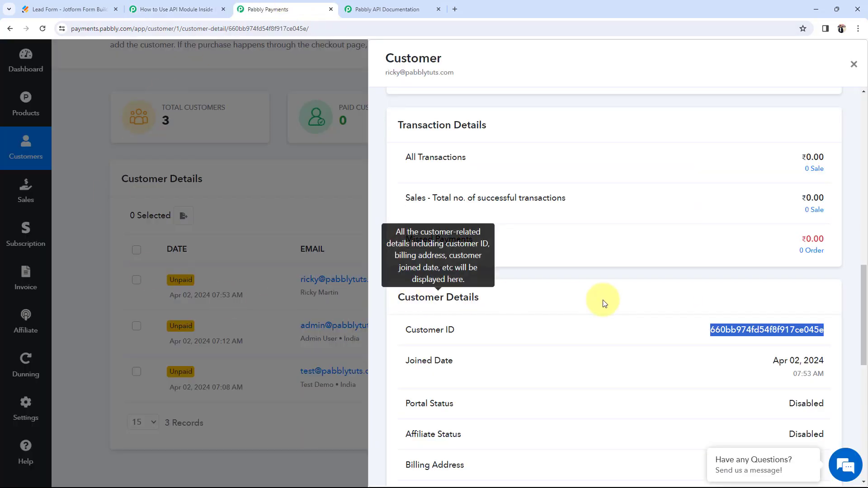
pyautogui.click(853, 63)
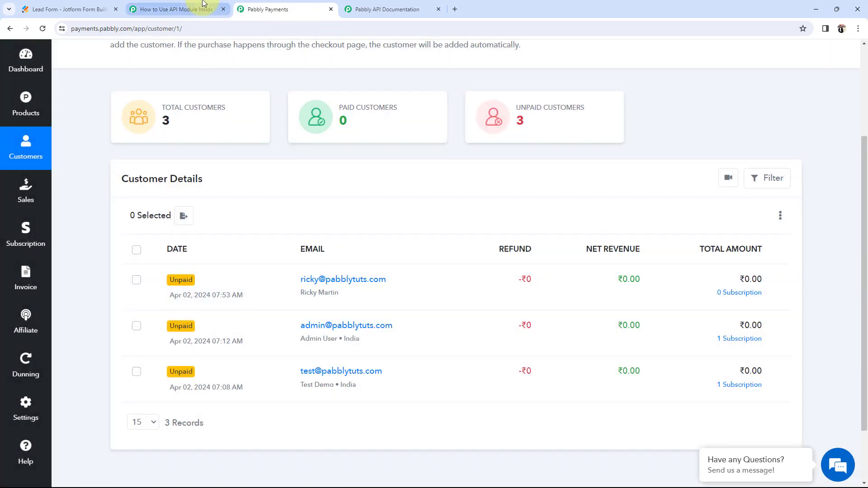
pyautogui.click(176, 9)
pyautogui.scroll(-5, 277, 352)
pyautogui.click(274, 324)
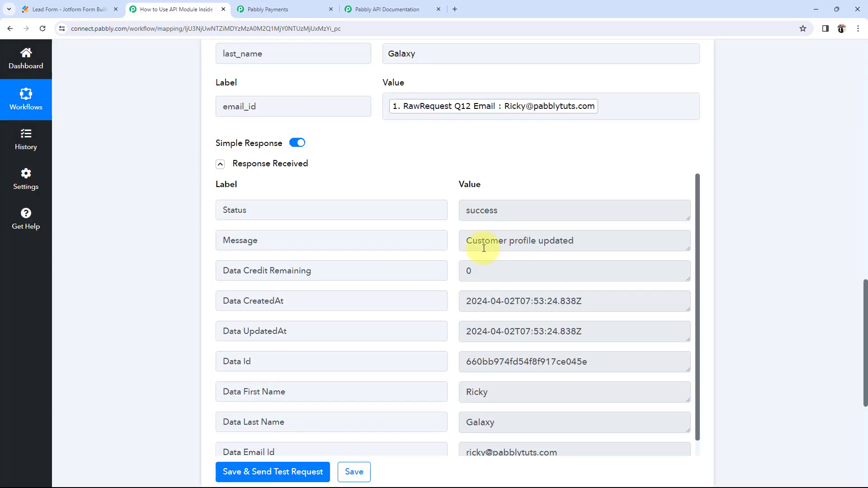
pyautogui.moveTo(612, 244); pyautogui.dragTo(465, 240)
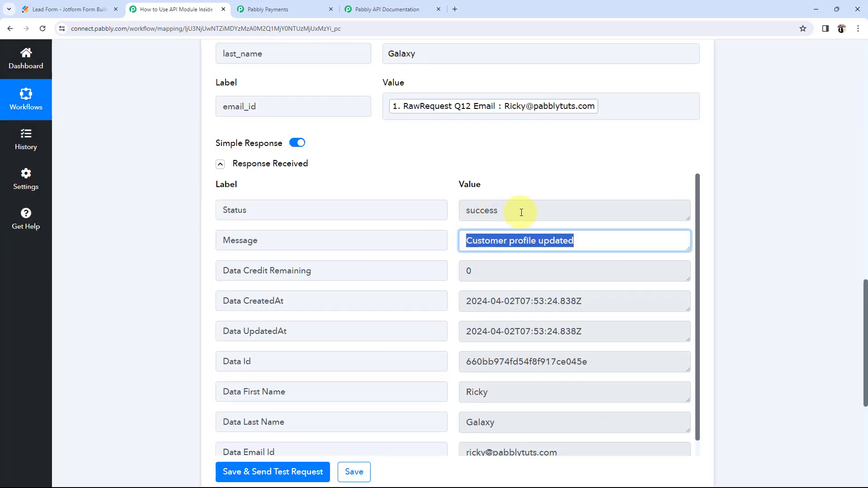
pyautogui.moveTo(520, 213); pyautogui.dragTo(465, 211)
pyautogui.click(140, 252)
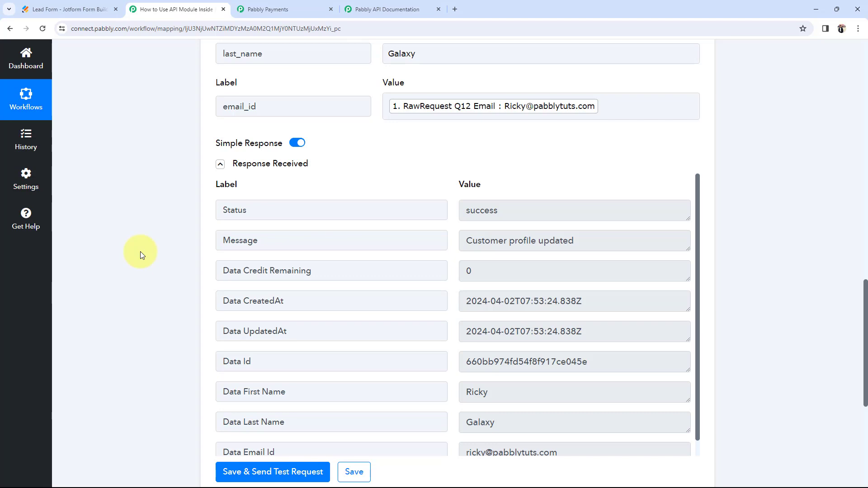
pyautogui.click(262, 9)
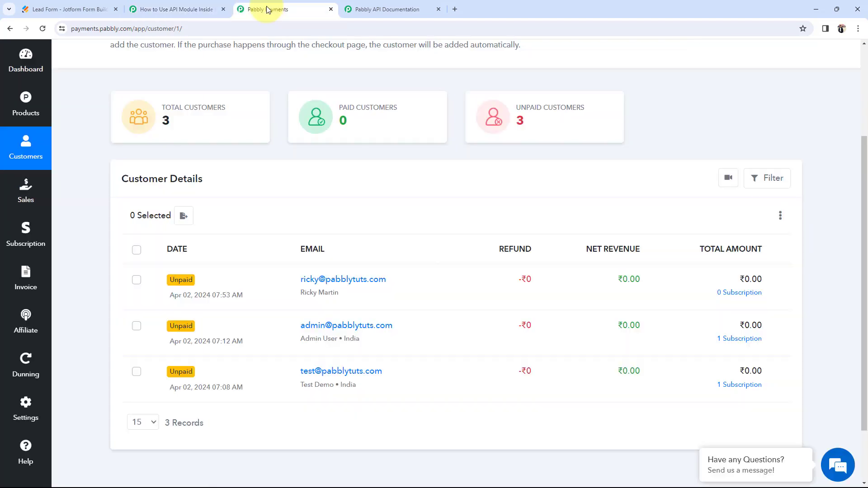
pyautogui.click(43, 28)
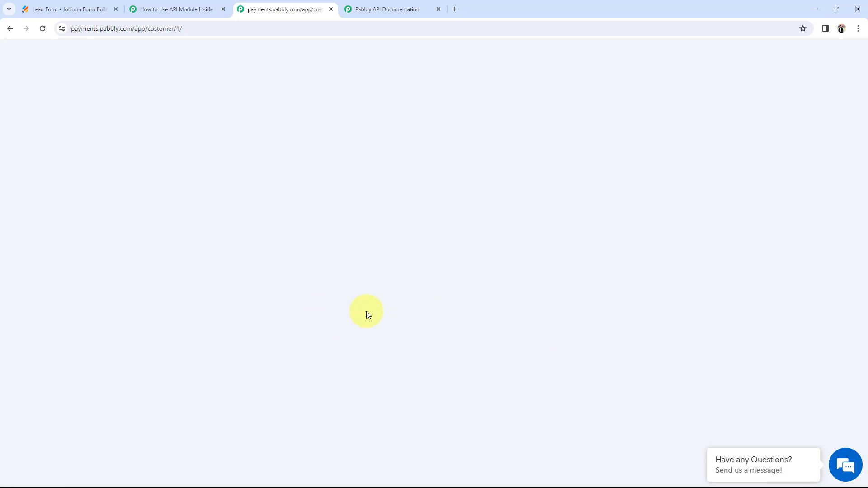
pyautogui.scroll(-2, 348, 397)
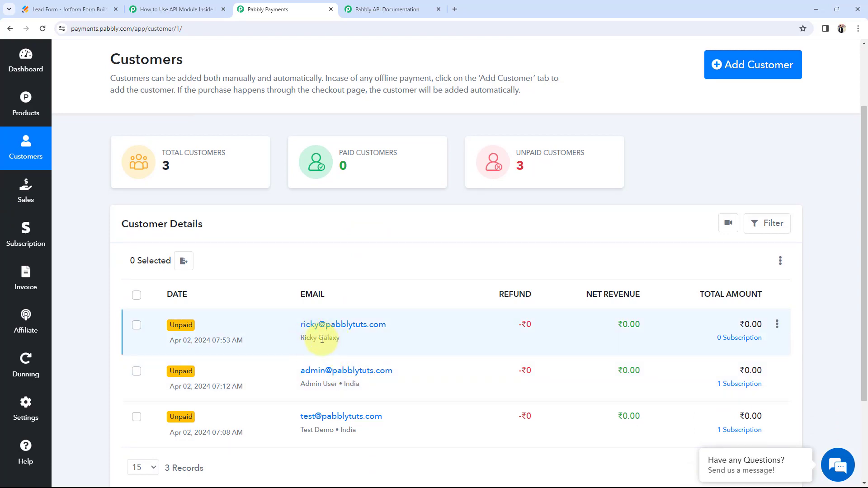
pyautogui.moveTo(324, 339); pyautogui.dragTo(348, 341)
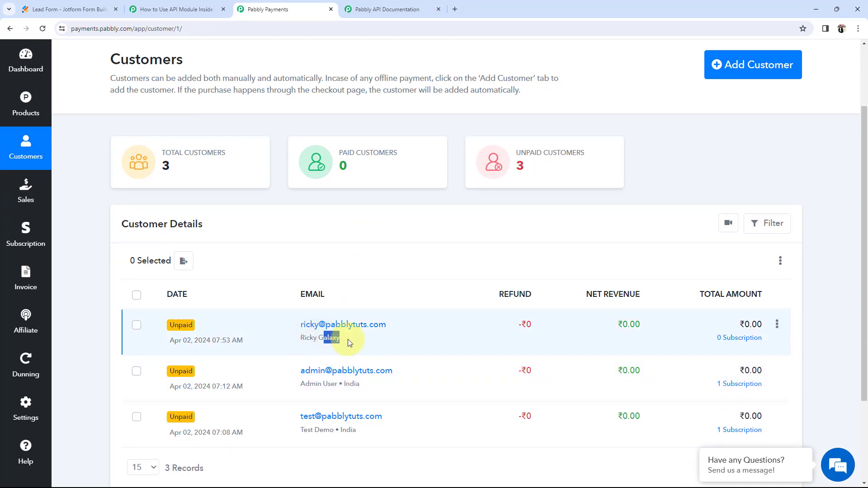
pyautogui.click(359, 280)
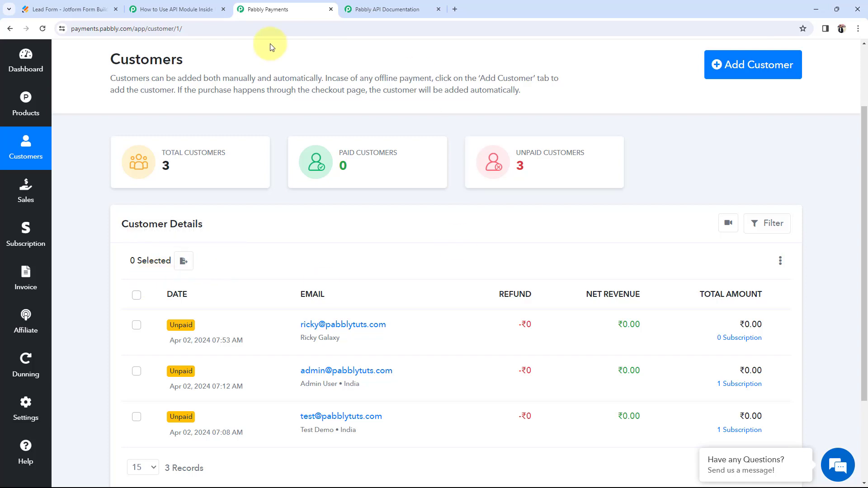
pyautogui.click(174, 5)
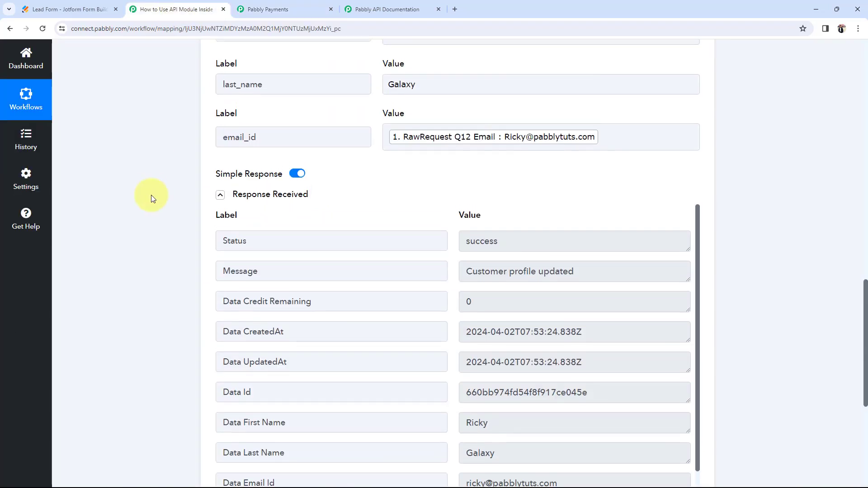
# Step: Change the request method from PUT to DELETE, untick Set Parameters, and bring up the API documentation
pyautogui.scroll(9, 151, 194)
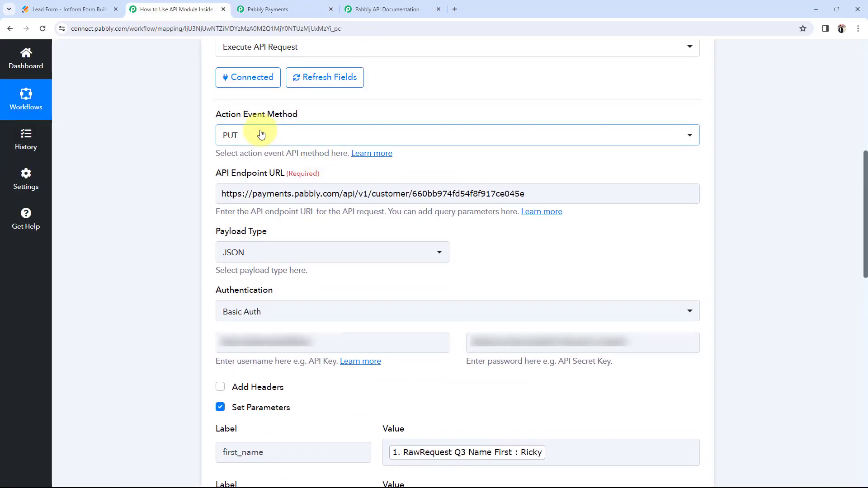
pyautogui.click(261, 134)
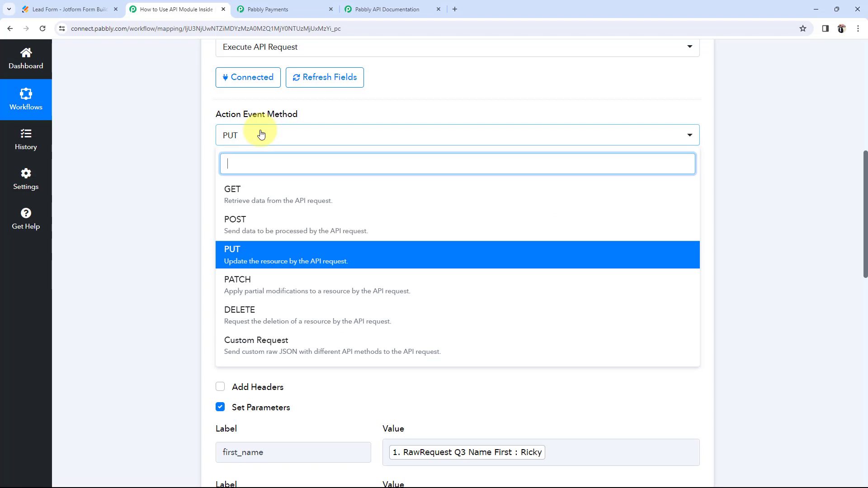
pyautogui.click(244, 312)
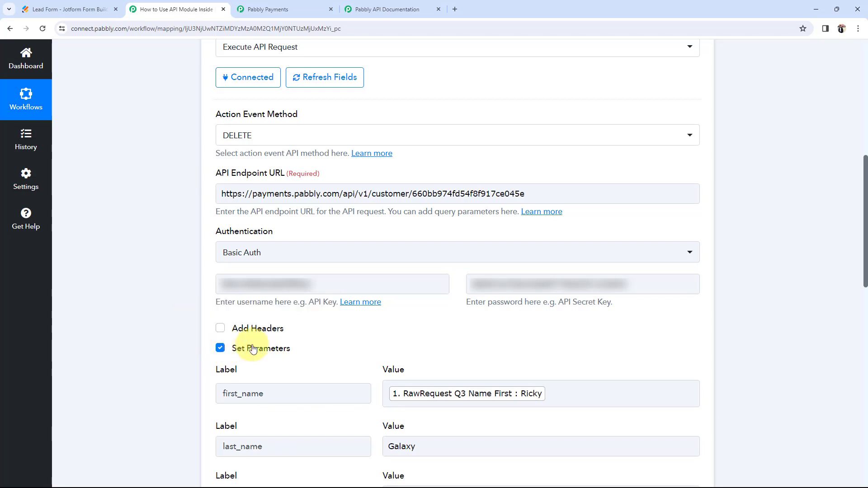
pyautogui.moveTo(251, 352)
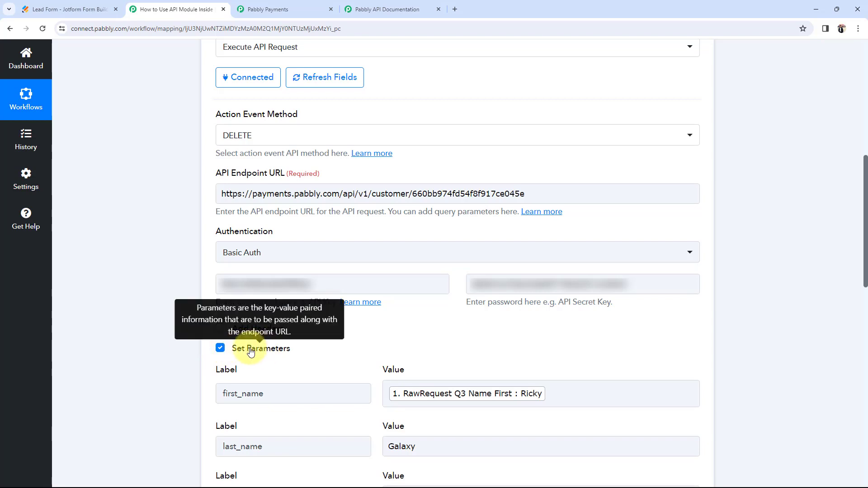
pyautogui.click(221, 349)
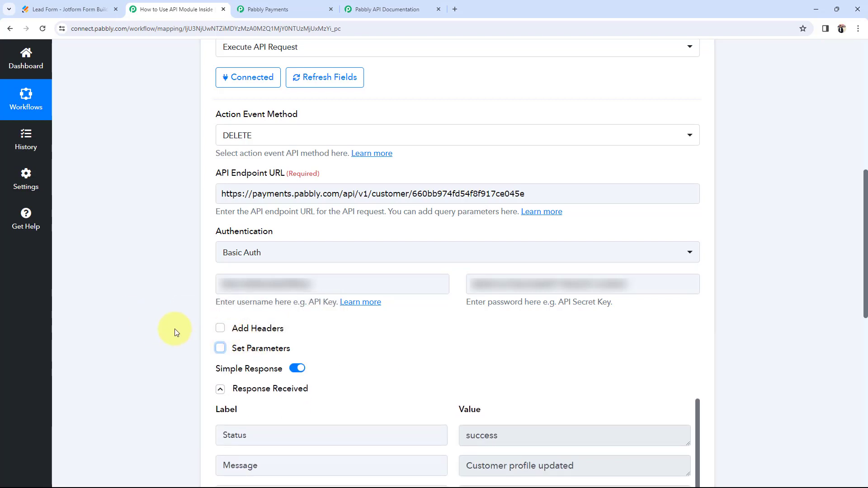
pyautogui.scroll(3, 174, 329)
pyautogui.click(382, 9)
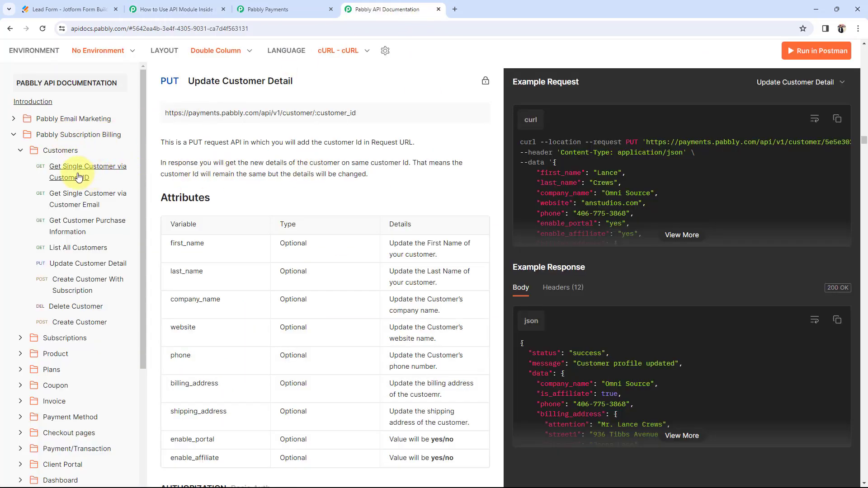
# Step: Copy the Delete Customer endpoint URL (customers/{customer_id}) from the API docs
pyautogui.click(63, 308)
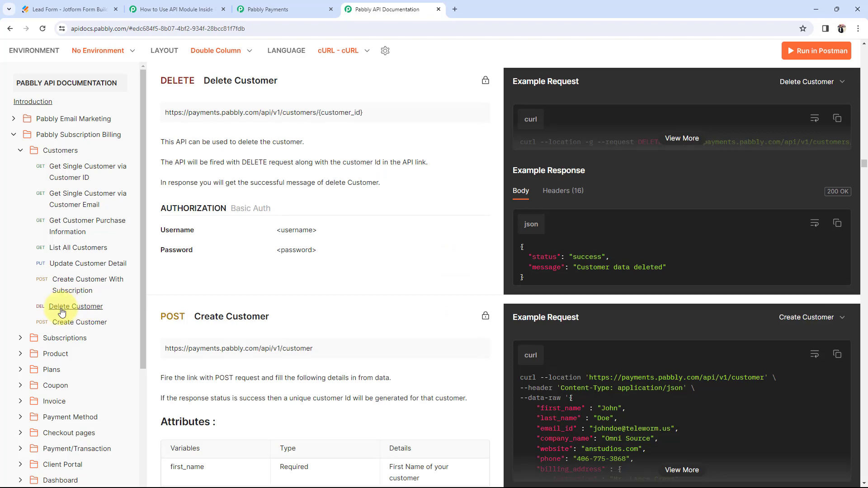
pyautogui.moveTo(265, 121)
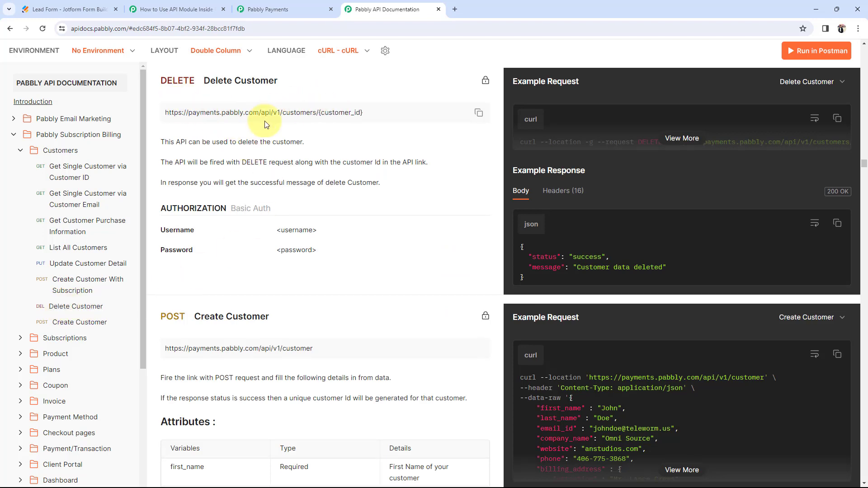
pyautogui.click(478, 113)
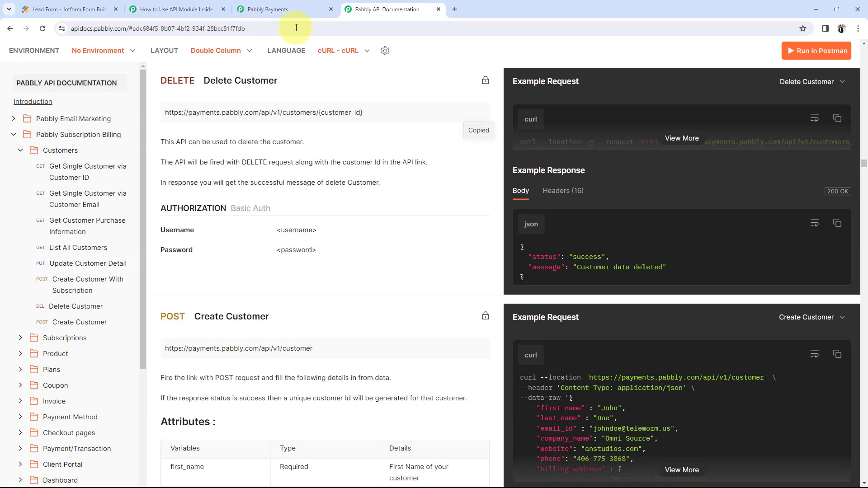
pyautogui.click(176, 9)
# Step: Paste the Delete Customer URL into API Endpoint URL and remove {customer_id}, leaving it ending at customers/
pyautogui.click(544, 329)
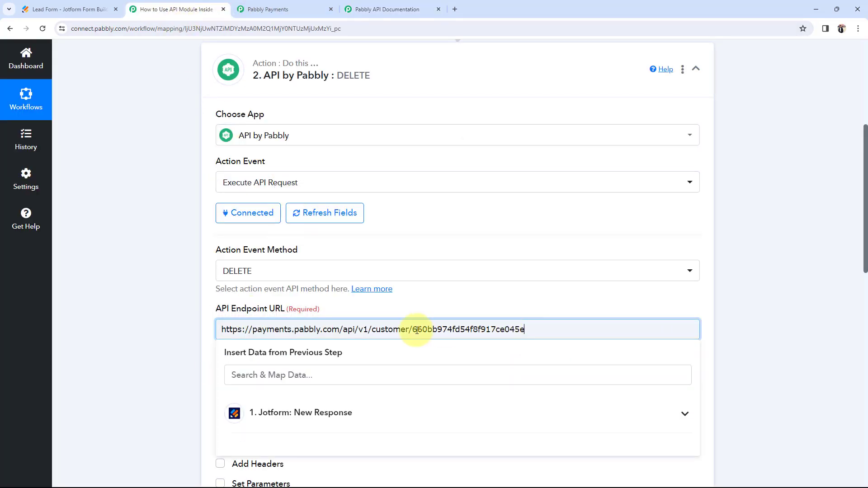
pyautogui.moveTo(560, 329); pyautogui.dragTo(150, 321)
pyautogui.hotkey('ctrl', 'v')
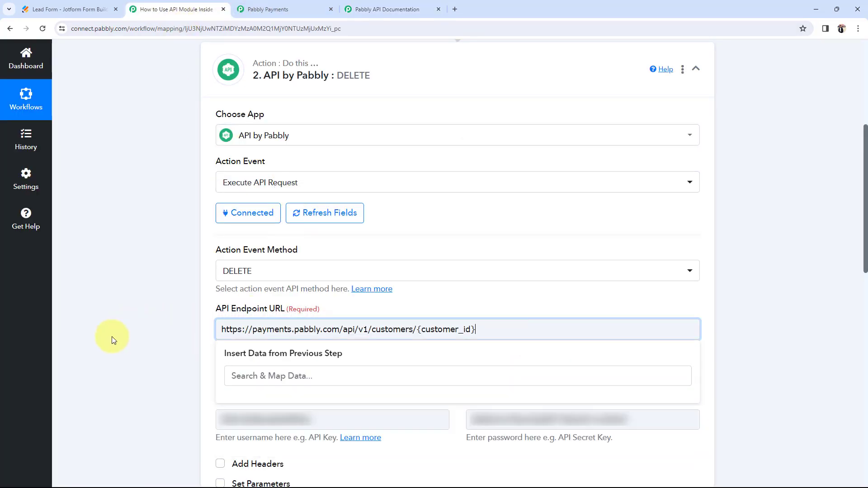
pyautogui.moveTo(414, 329); pyautogui.dragTo(477, 329)
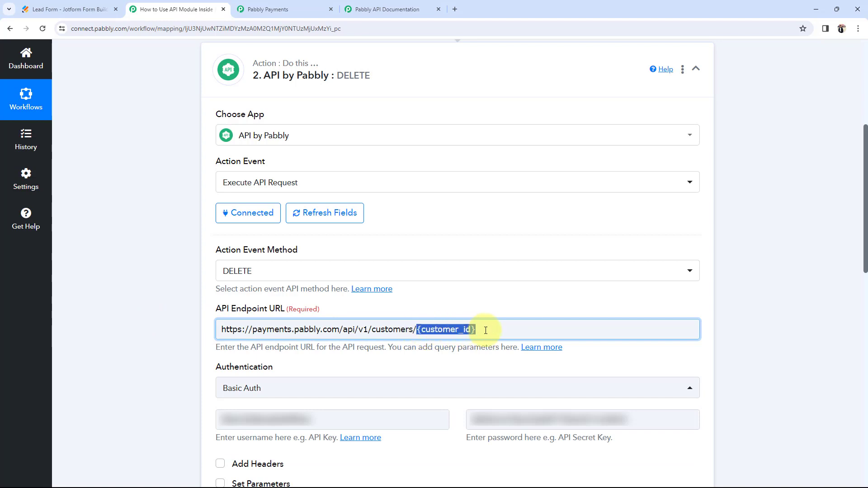
pyautogui.press('BackSpace')
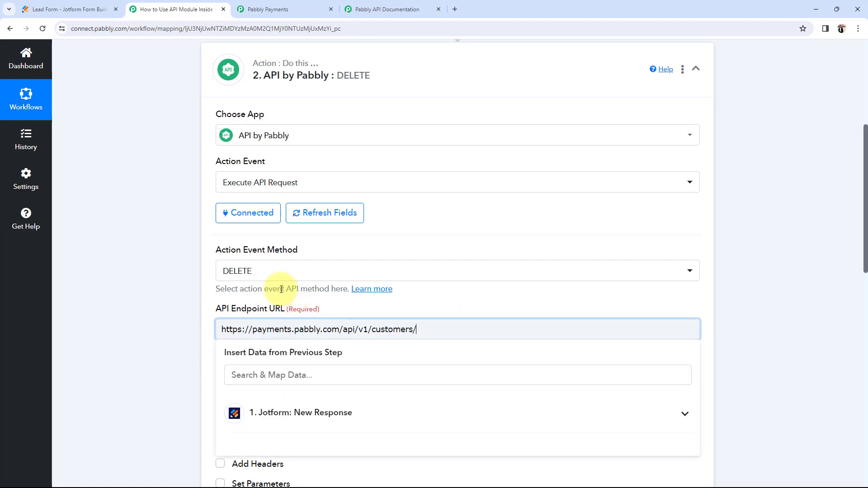
pyautogui.click(288, 6)
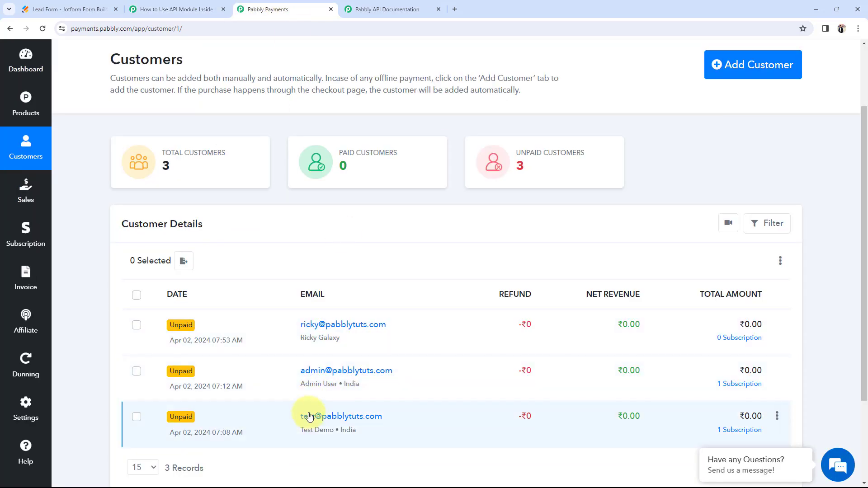
# Step: Copy the test customer's Customer ID from their Pabbly Payments details panel
pyautogui.click(306, 416)
pyautogui.scroll(-15, 721, 290)
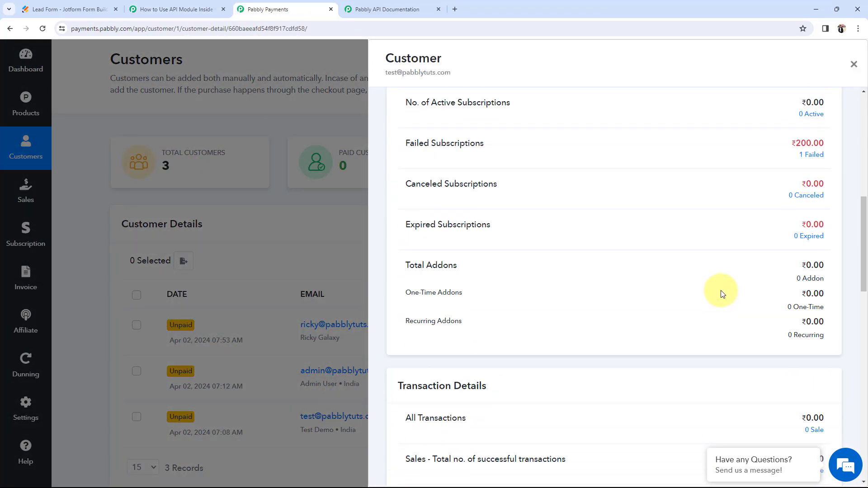
pyautogui.scroll(-1, 611, 290)
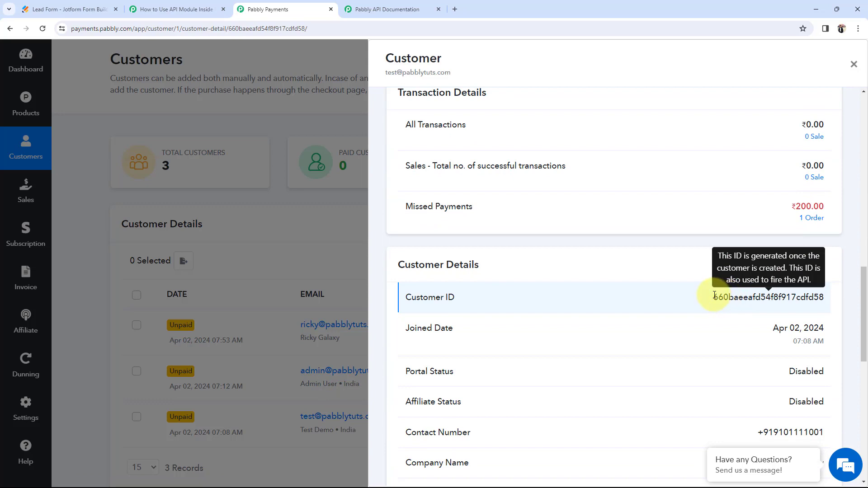
pyautogui.moveTo(714, 297); pyautogui.dragTo(824, 297)
pyautogui.hotkey('ctrl', 'c')
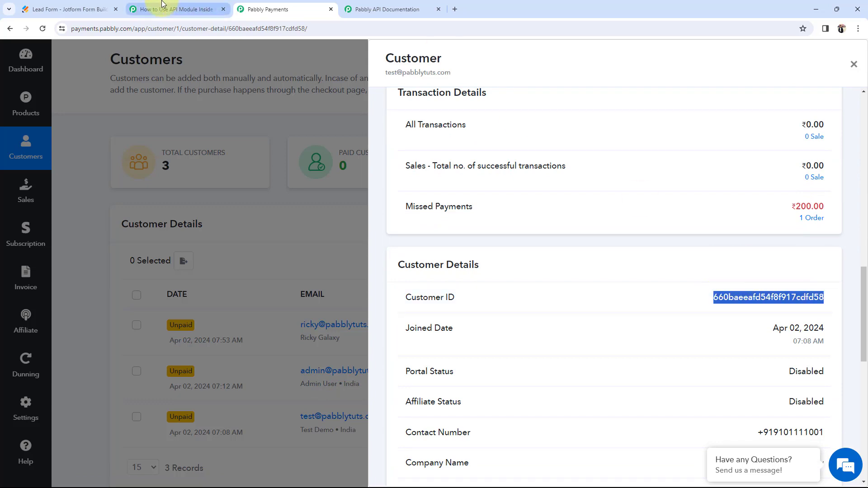
pyautogui.click(176, 9)
# Step: Append the customer ID to the DELETE URL and send the test request, getting 'Customer data deleted'
pyautogui.hotkey('ctrl', 'v')
pyautogui.click(181, 318)
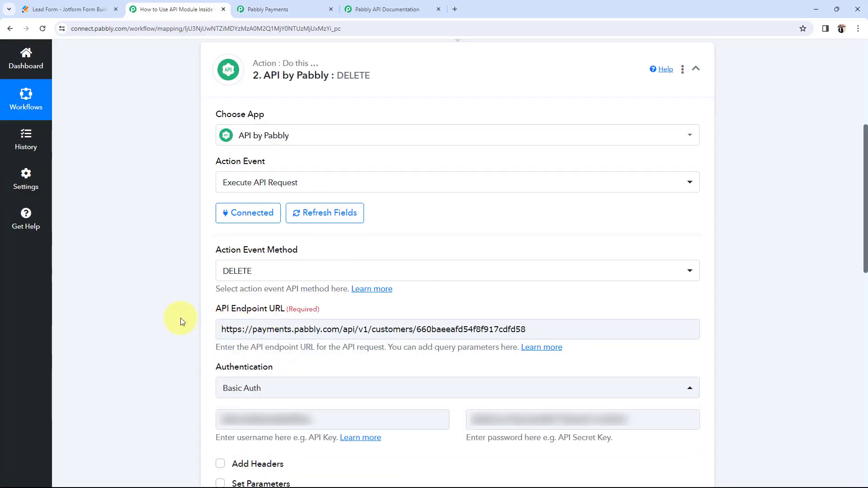
pyautogui.scroll(-6, 181, 318)
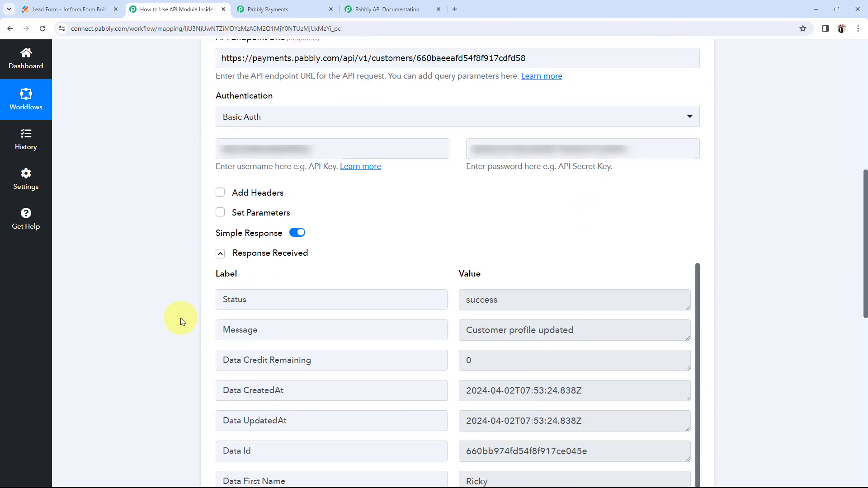
pyautogui.click(220, 253)
pyautogui.click(251, 284)
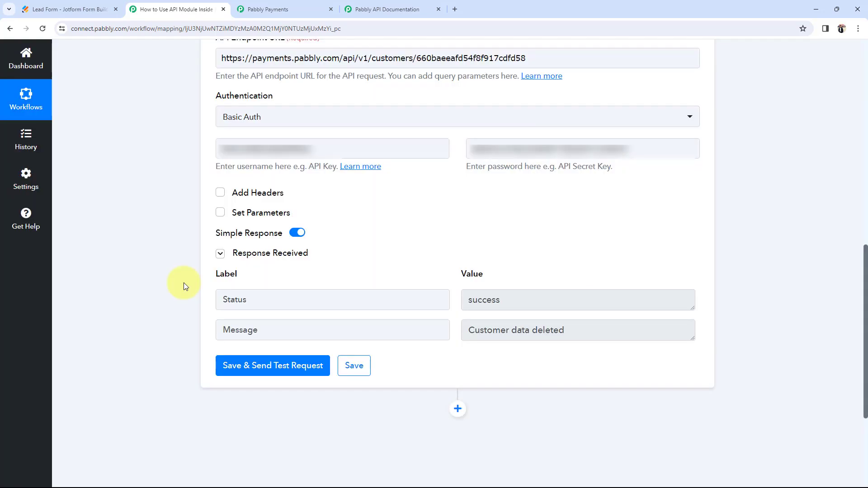
pyautogui.scroll(2, 183, 286)
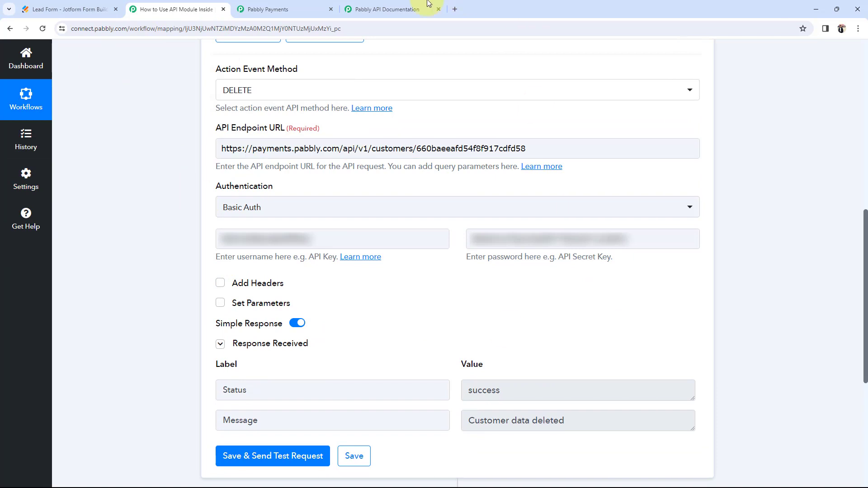
pyautogui.click(267, 9)
# Step: Refresh the Pabbly Payments customer list to confirm the deletion, leaving two customers
pyautogui.click(853, 64)
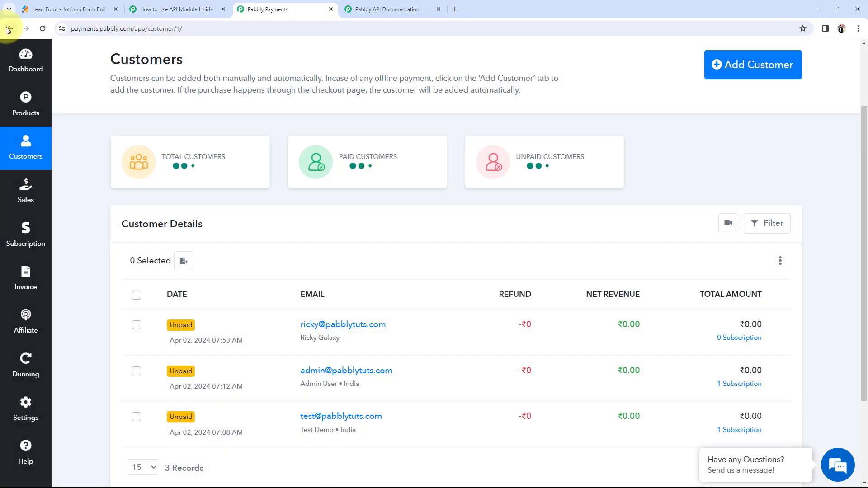
pyautogui.click(43, 29)
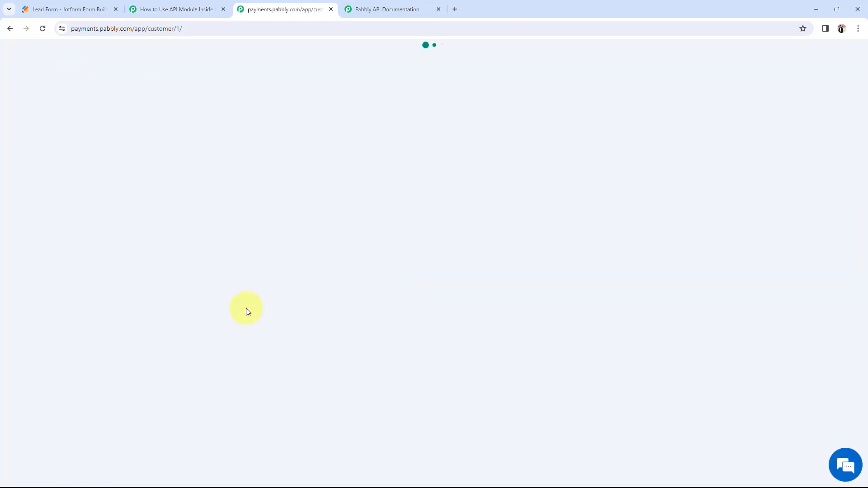
pyautogui.scroll(-2, 131, 402)
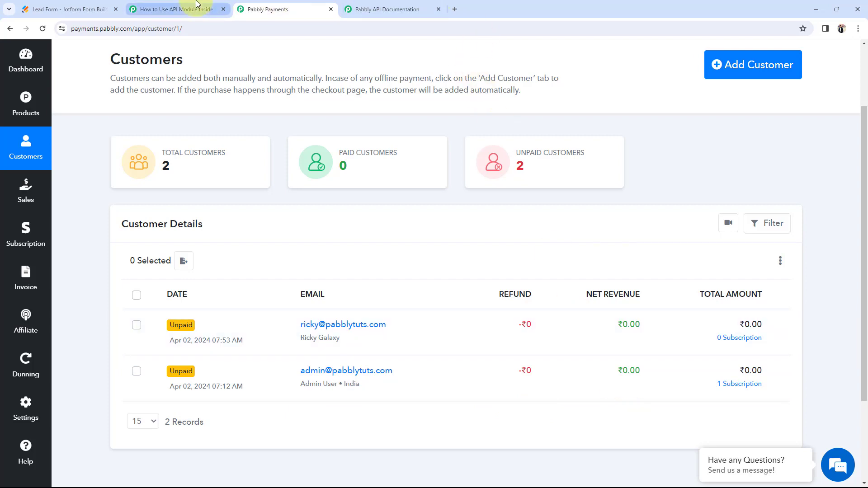
pyautogui.click(420, 5)
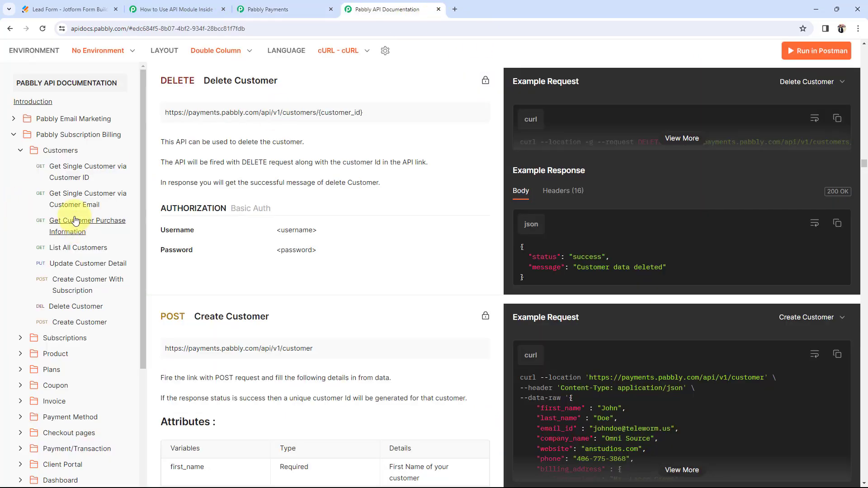
pyautogui.click(21, 151)
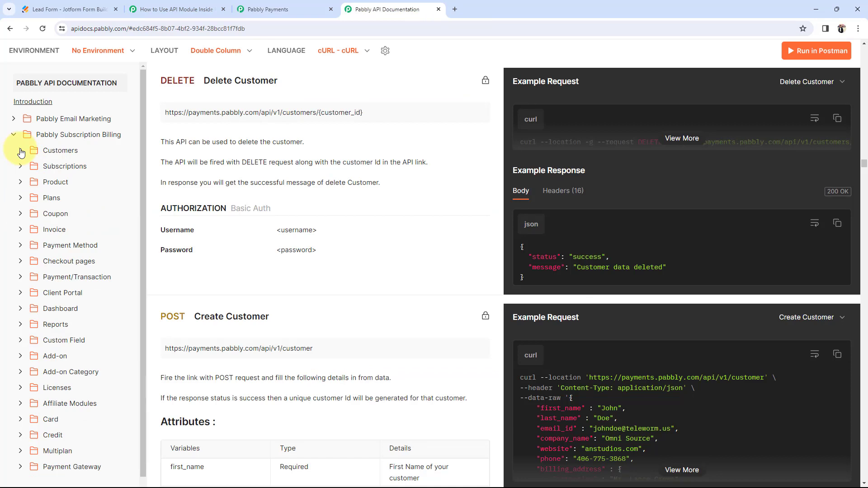
pyautogui.click(271, 8)
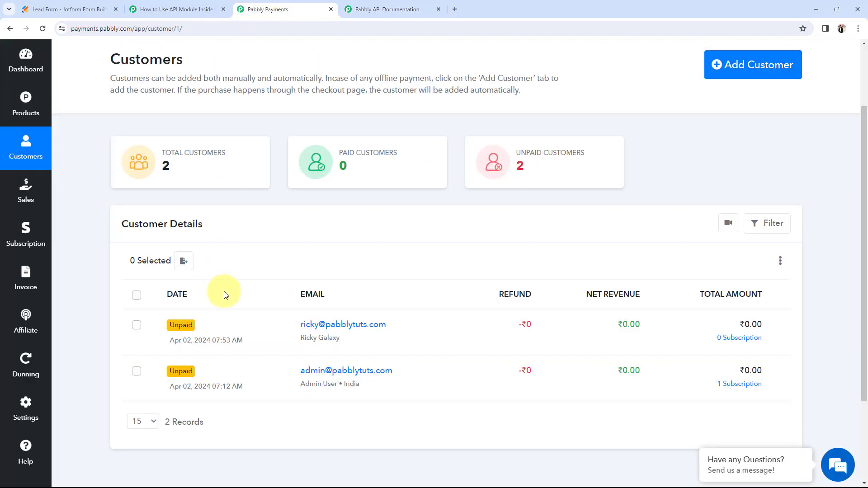
pyautogui.click(154, 3)
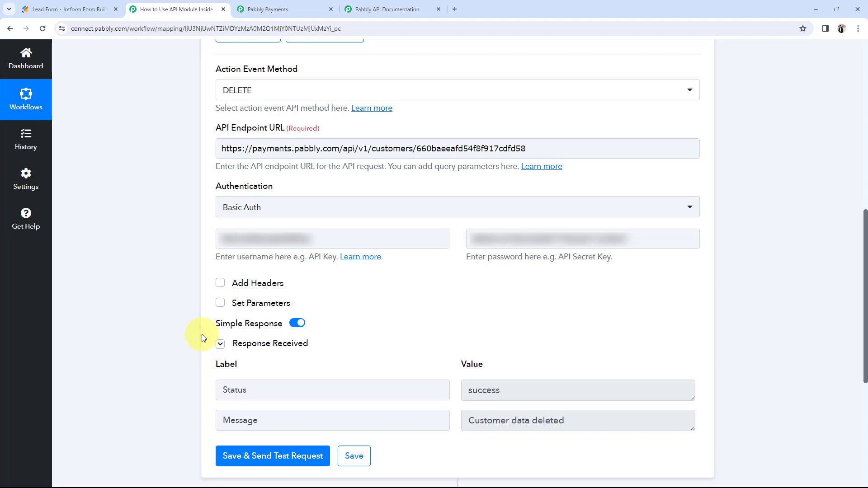
# Step: Change Action Event Method to Custom Request and set the custom request method to POST
pyautogui.scroll(3, 204, 317)
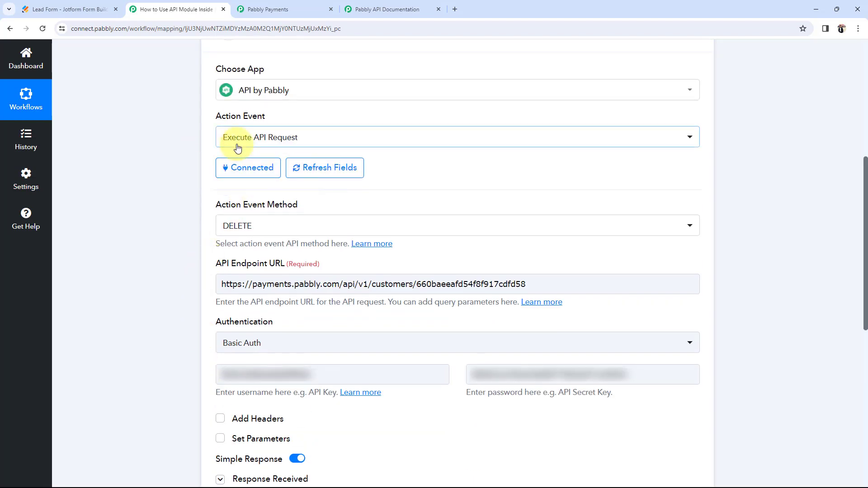
pyautogui.click(254, 226)
pyautogui.click(228, 430)
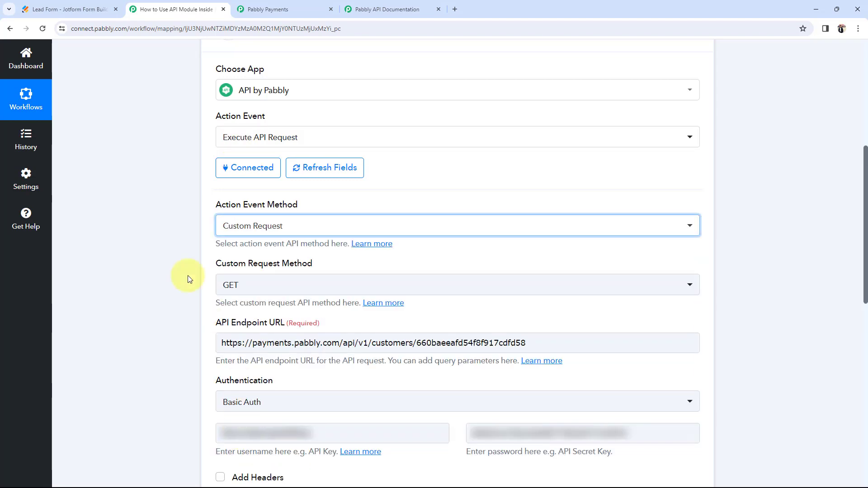
pyautogui.scroll(-1, 156, 263)
pyautogui.scroll(-2, 156, 264)
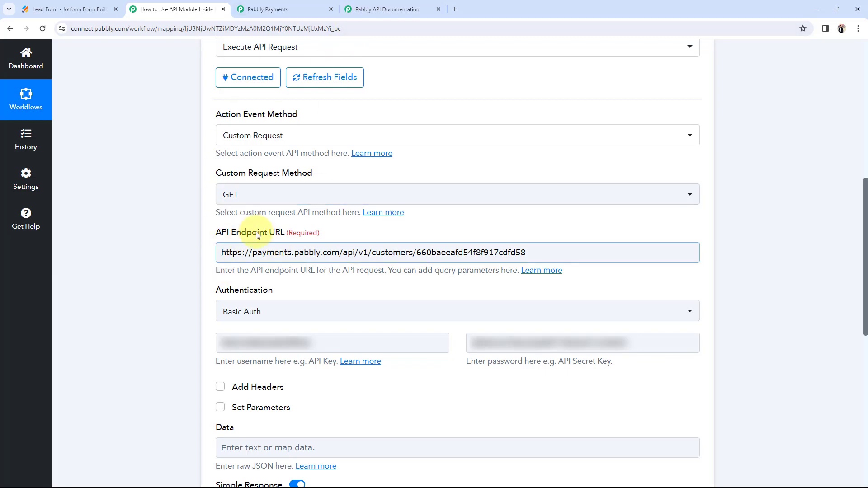
pyautogui.moveTo(204, 116); pyautogui.dragTo(322, 117)
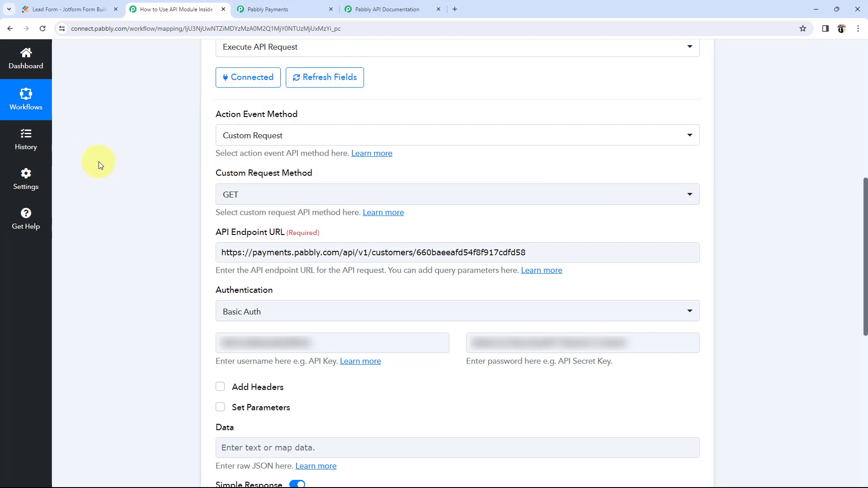
pyautogui.moveTo(97, 161); pyautogui.dragTo(265, 133)
pyautogui.click(212, 150)
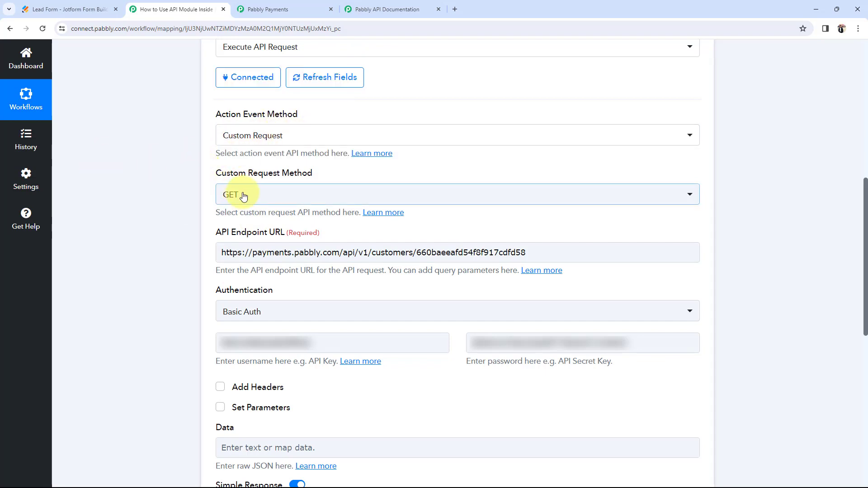
pyautogui.click(243, 195)
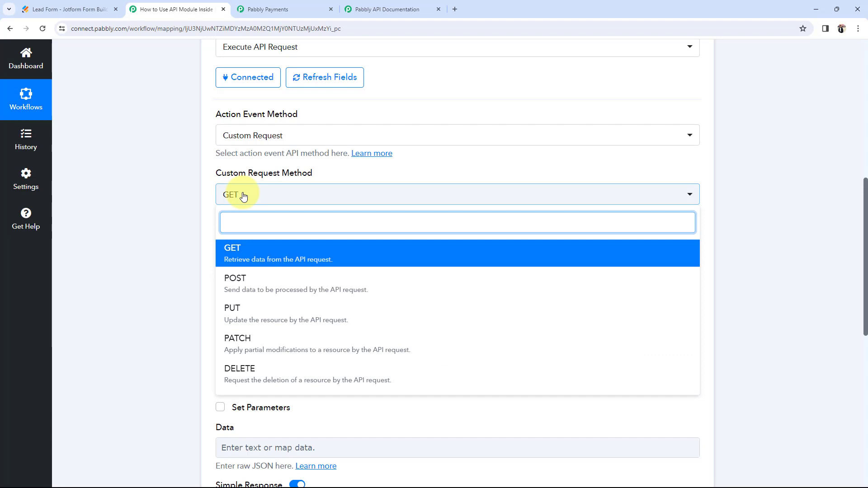
pyautogui.click(258, 279)
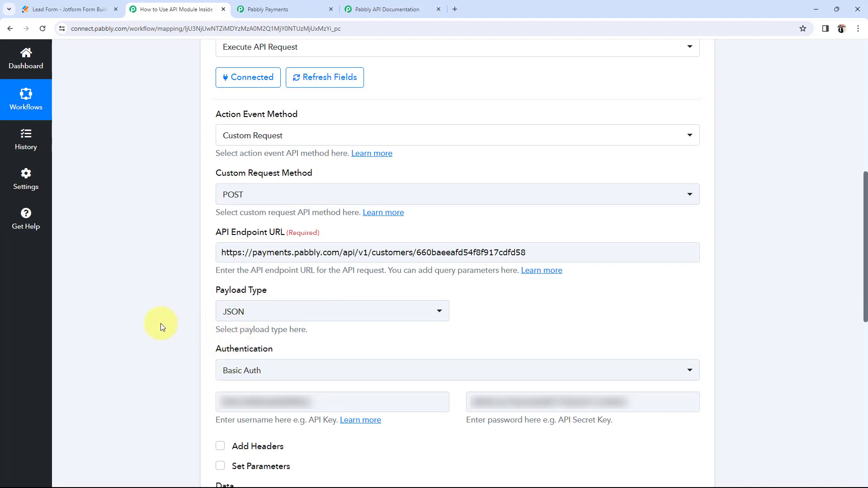
# Step: Compare the empty request Data field with the Create Customer example in the API documentation
pyautogui.moveTo(219, 236)
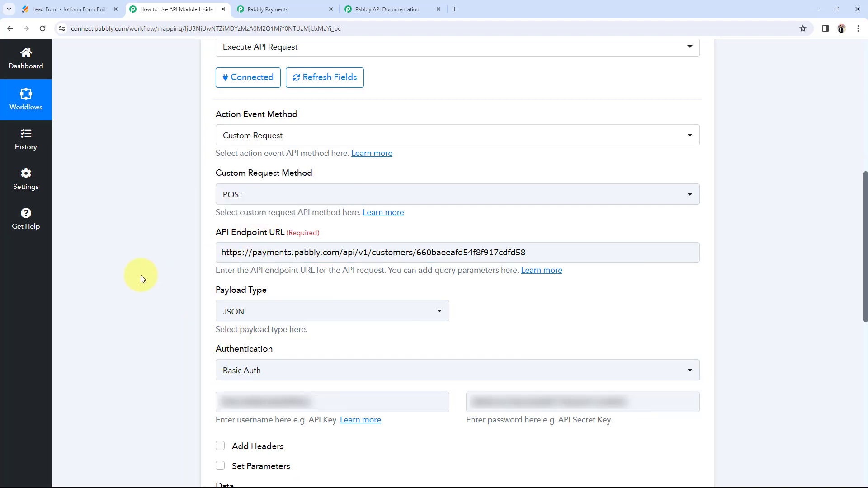
pyautogui.scroll(-3, 140, 274)
pyautogui.scroll(-2, 140, 275)
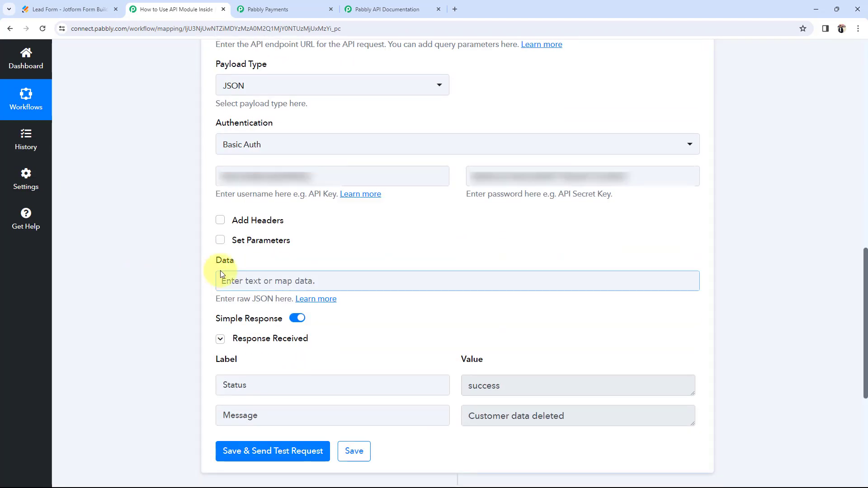
pyautogui.moveTo(214, 264)
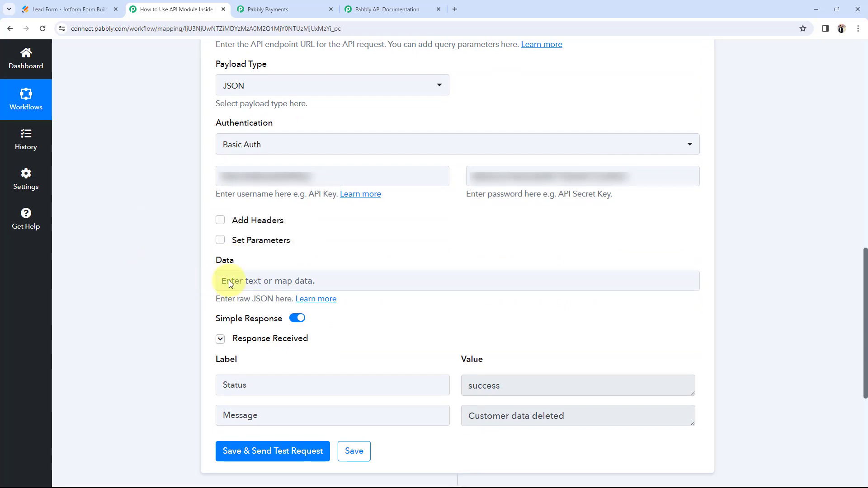
pyautogui.click(259, 285)
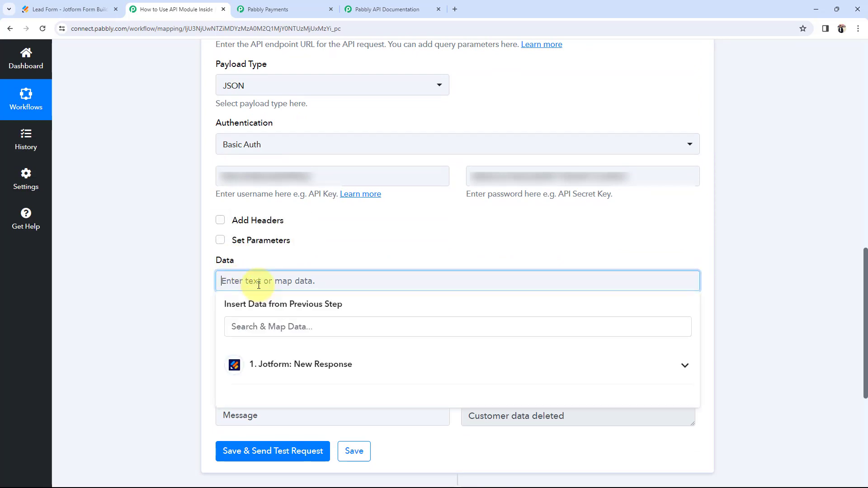
pyautogui.click(388, 9)
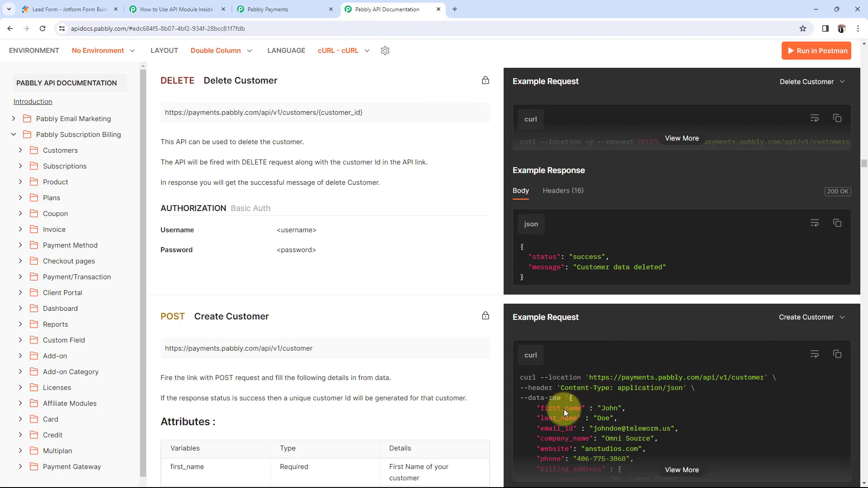
pyautogui.scroll(-2, 563, 409)
pyautogui.click(176, 9)
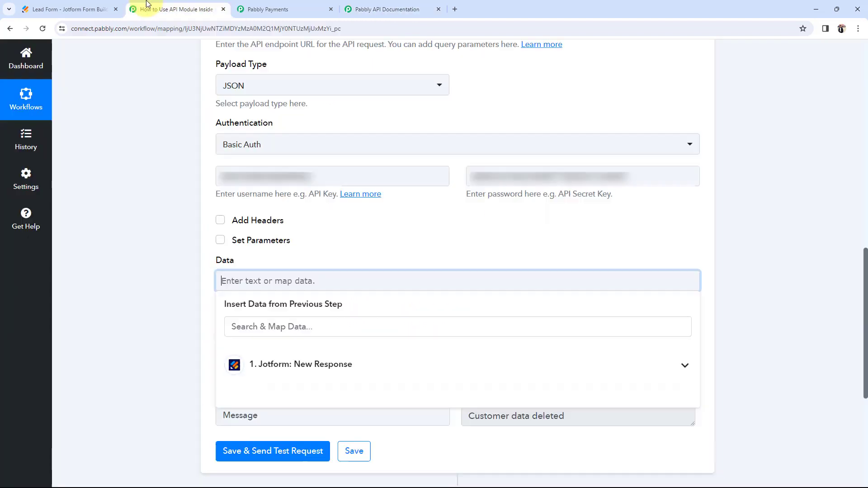
pyautogui.click(121, 310)
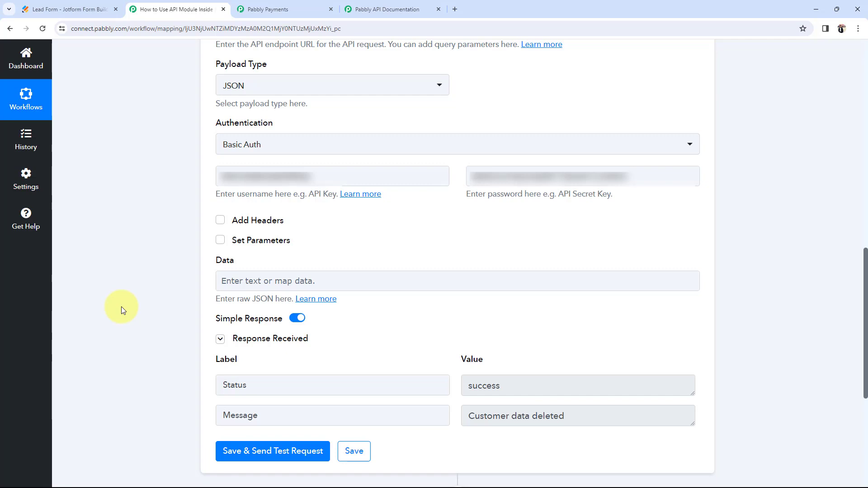
# Step: Review the workflow step, then view the Pabbly Payments customer list showing 2 unpaid customers
pyautogui.scroll(7, 121, 307)
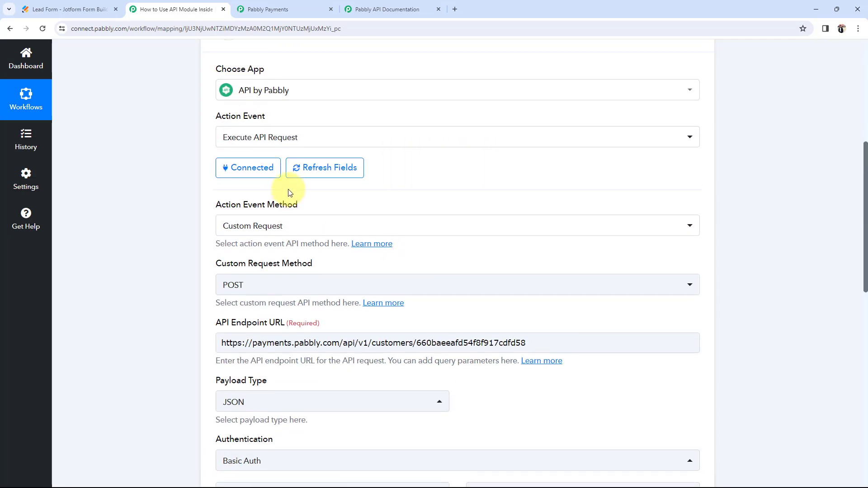
pyautogui.moveTo(217, 204); pyautogui.dragTo(311, 205)
pyautogui.click(205, 269)
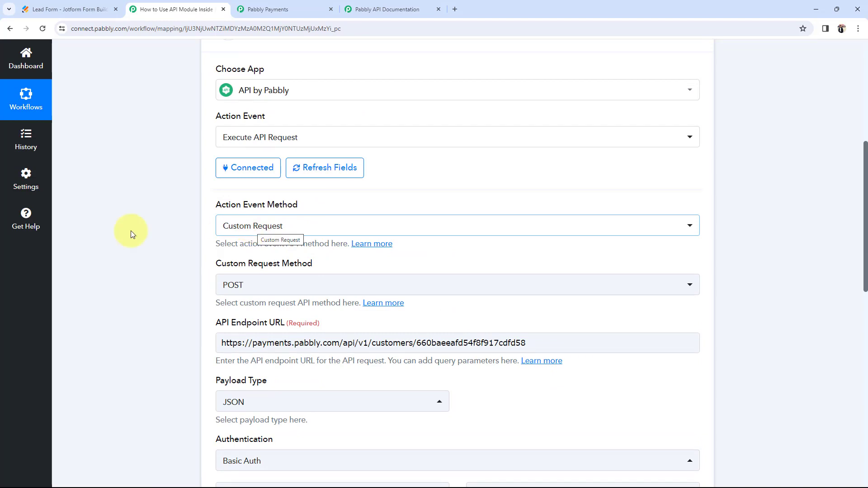
pyautogui.scroll(3, 137, 289)
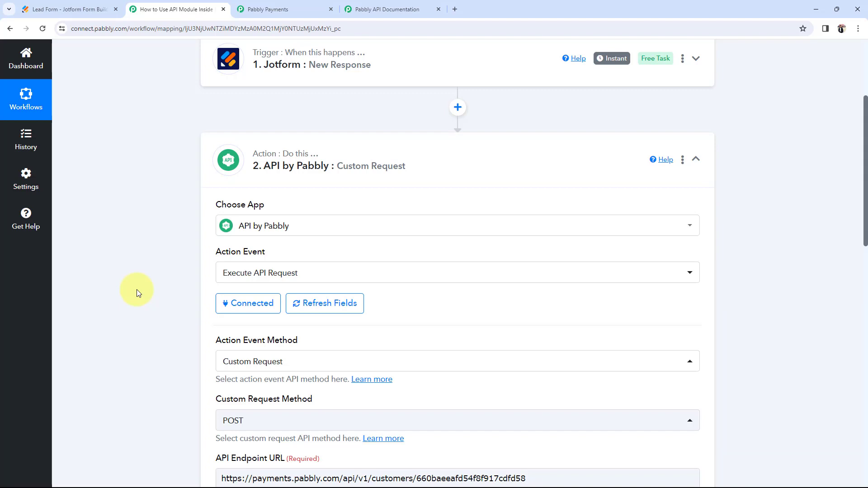
pyautogui.scroll(-2, 137, 289)
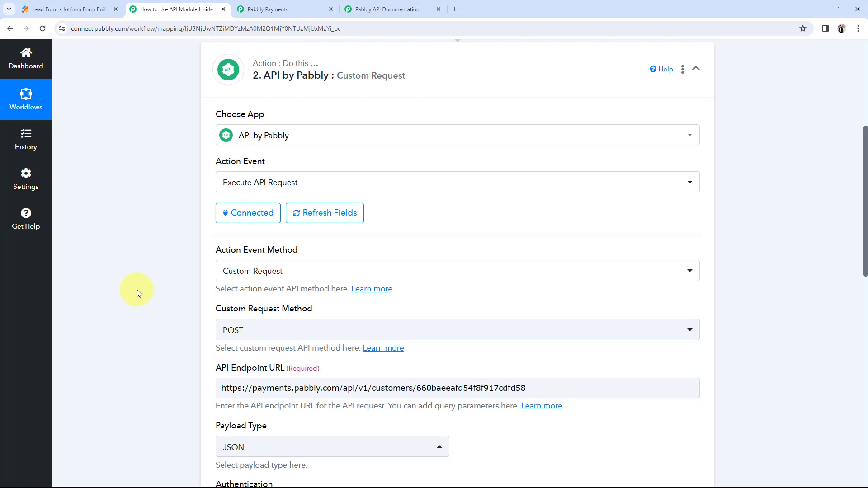
pyautogui.click(267, 9)
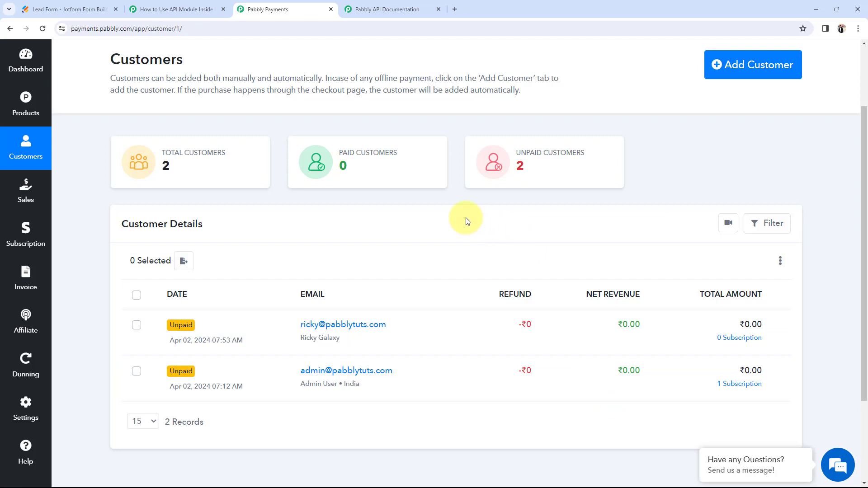
# Step: Back in the Connect workflow, focus the API username credential field
pyautogui.click(168, 9)
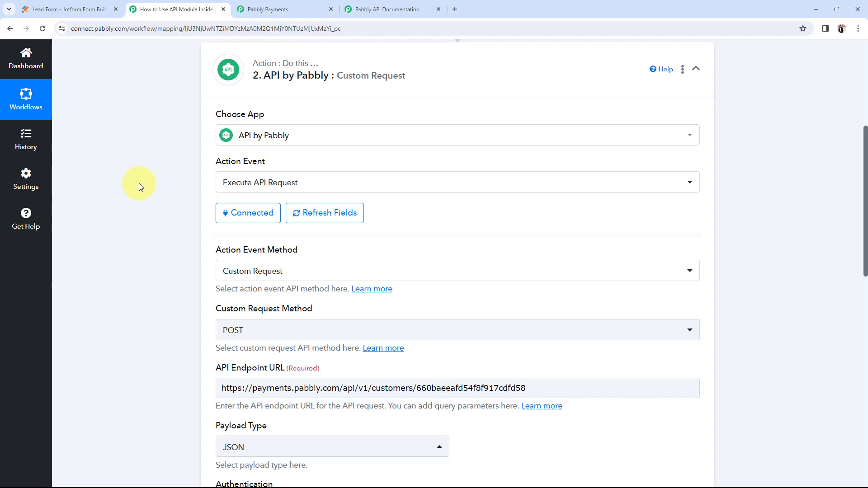
pyautogui.scroll(-5, 139, 183)
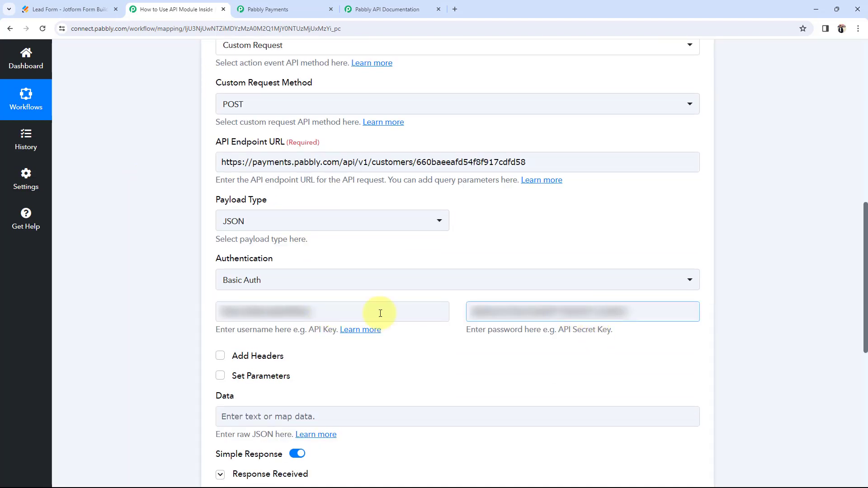
pyautogui.click(380, 313)
pyautogui.scroll(5, 251, 300)
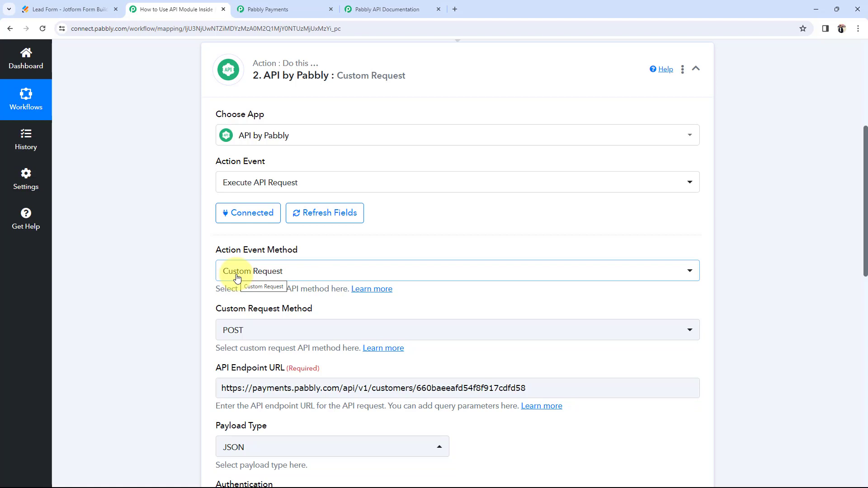
pyautogui.scroll(3, 237, 278)
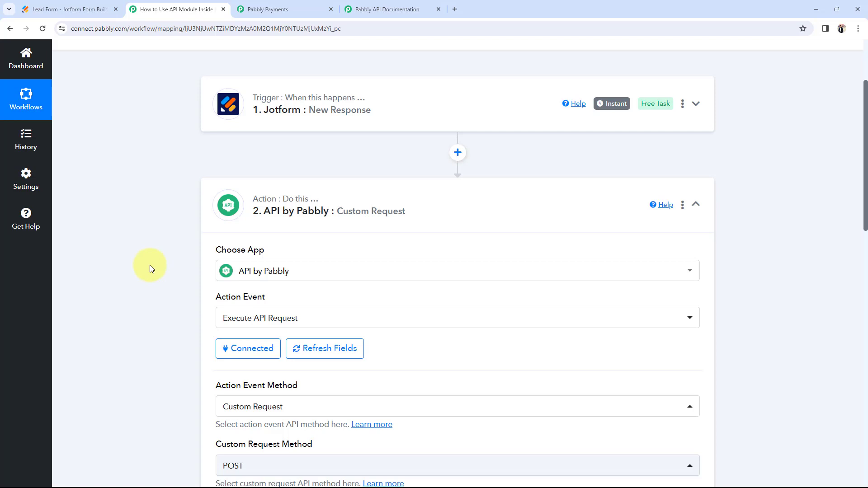
# Step: Recheck the Pabbly Payments customers, then bring up the API step's action event method list
pyautogui.click(290, 9)
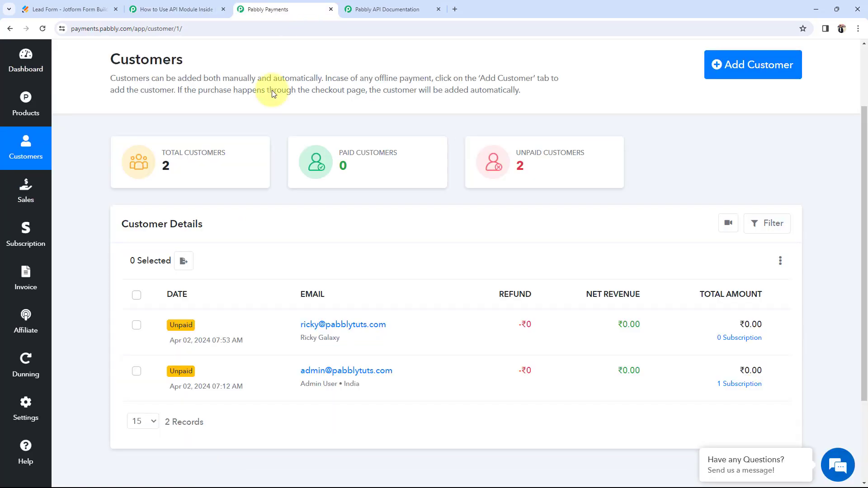
pyautogui.click(163, 3)
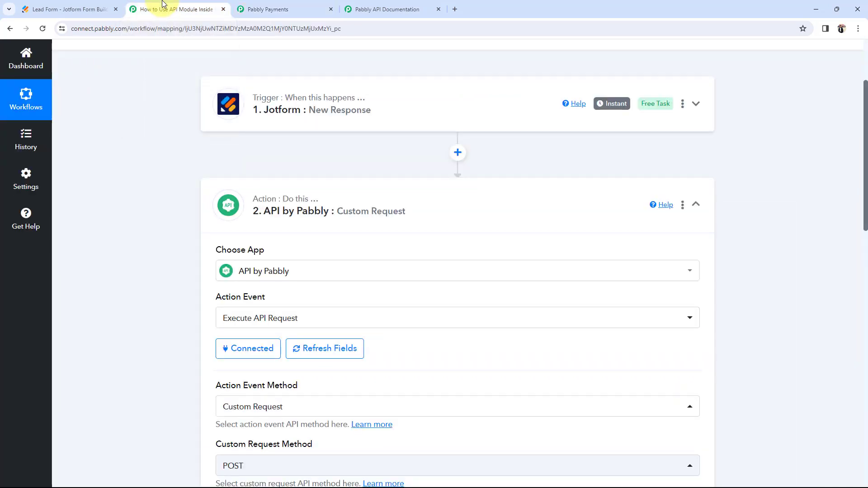
pyautogui.scroll(-2, 132, 242)
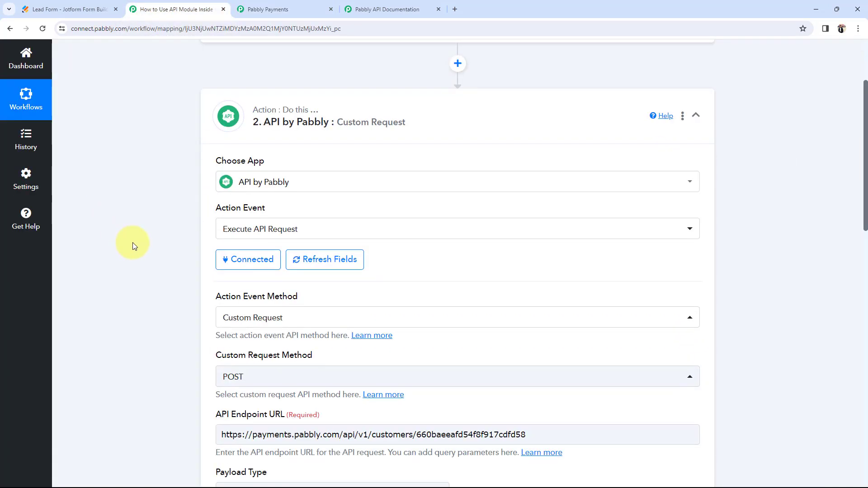
pyautogui.scroll(-1, 132, 246)
pyautogui.click(245, 271)
# Step: Set the action event method to POST and find Customers > Create Customer in the API docs
pyautogui.click(252, 335)
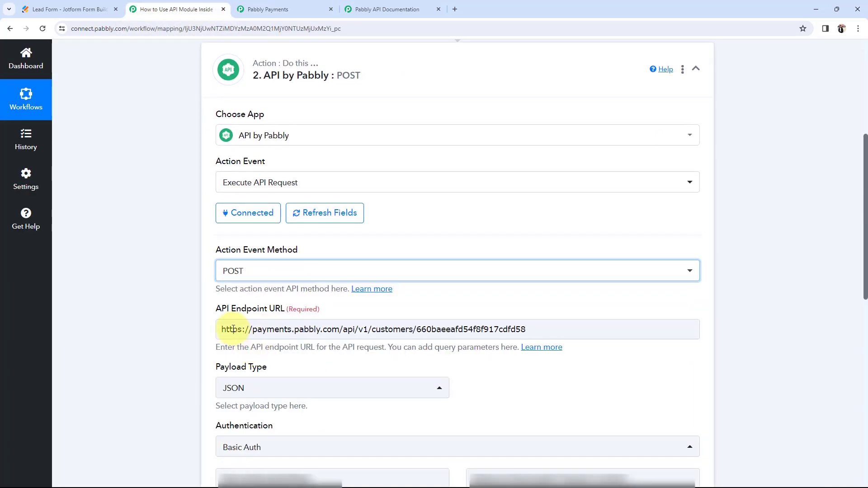
pyautogui.click(400, 6)
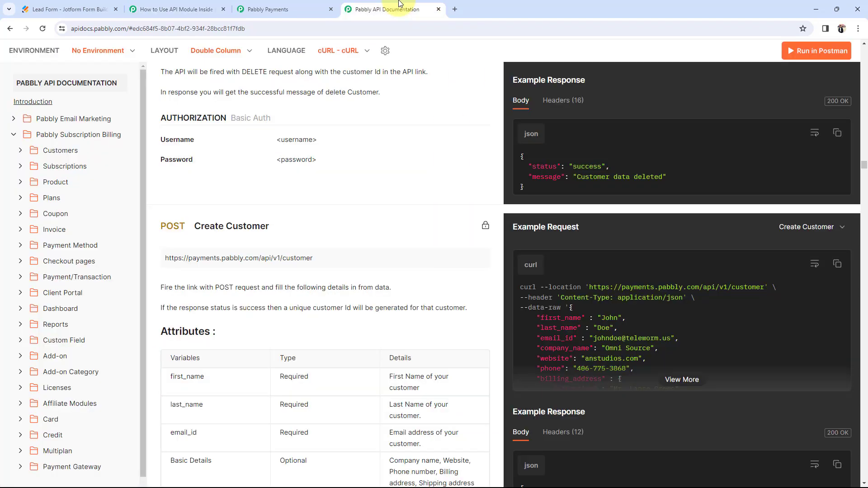
pyautogui.click(45, 151)
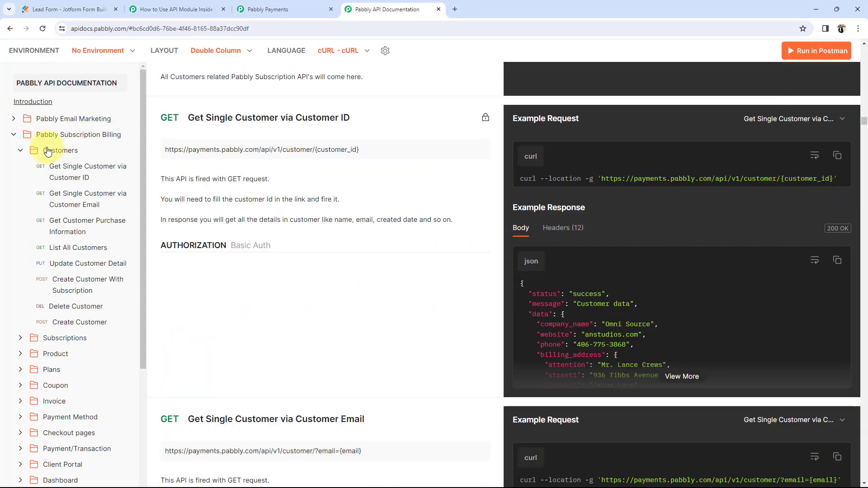
pyautogui.click(68, 322)
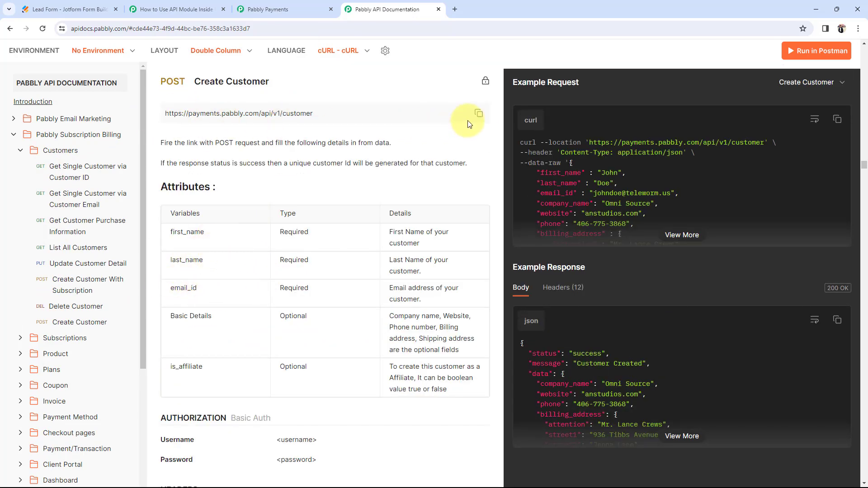
pyautogui.click(479, 116)
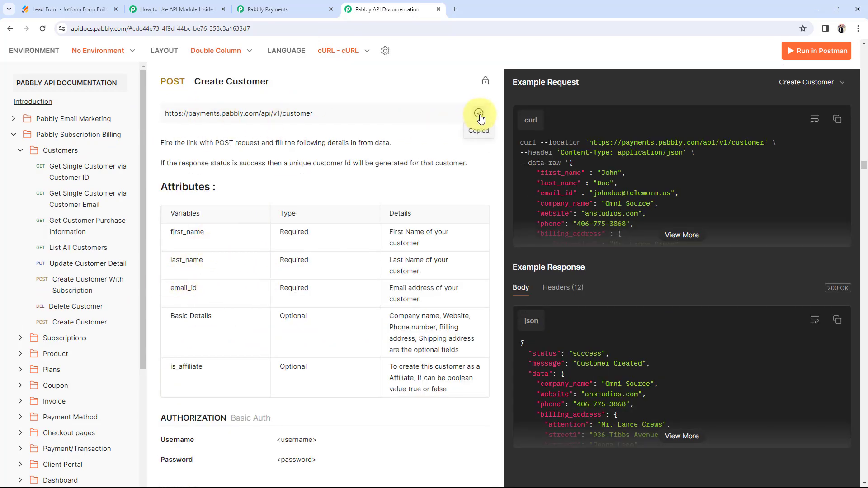
pyautogui.click(150, 9)
pyautogui.moveTo(525, 330); pyautogui.dragTo(196, 332)
pyautogui.hotkey('ctrl', 'v')
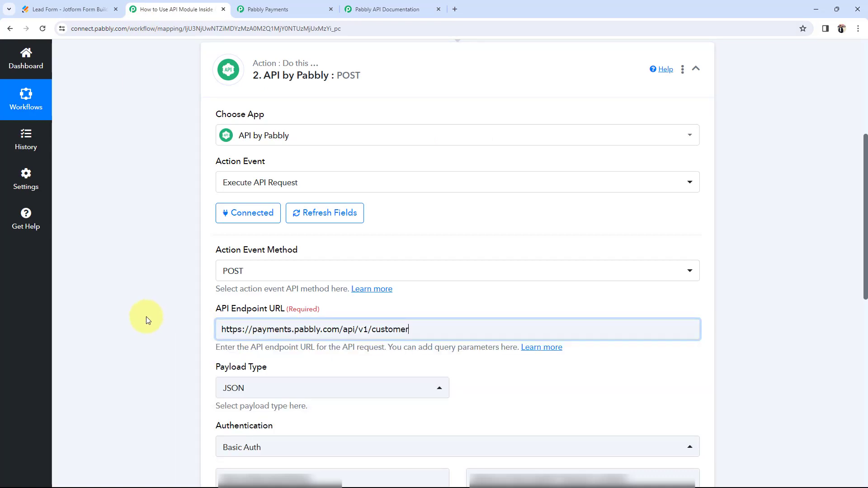
# Step: Turn on Set Parameters so first_name, last_name and email_id are sent
pyautogui.scroll(-3, 145, 316)
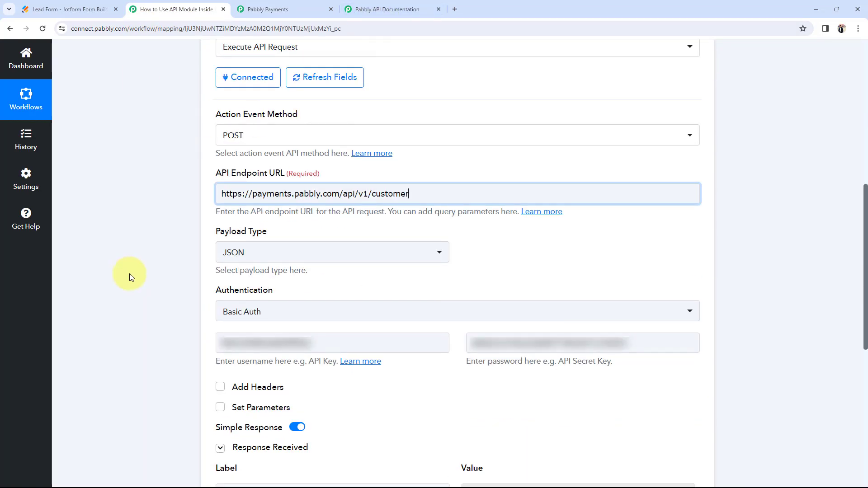
pyautogui.scroll(-2, 129, 273)
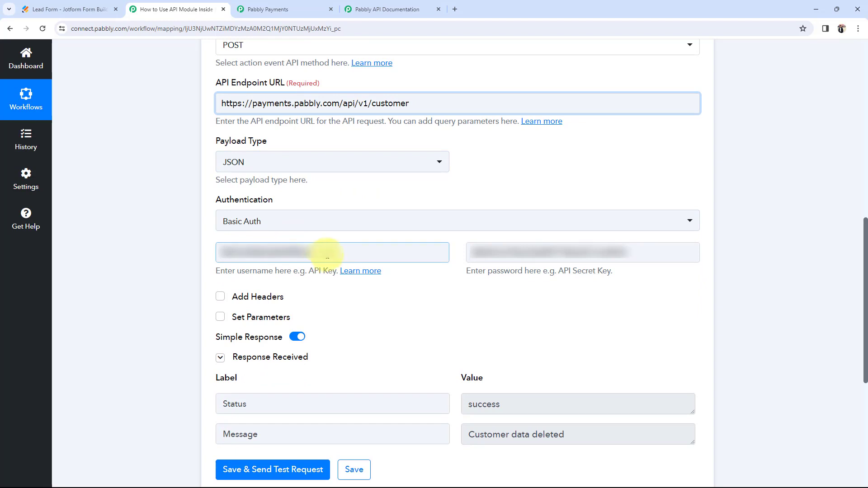
pyautogui.click(221, 317)
pyautogui.scroll(-2, 141, 318)
pyautogui.scroll(-2, 142, 318)
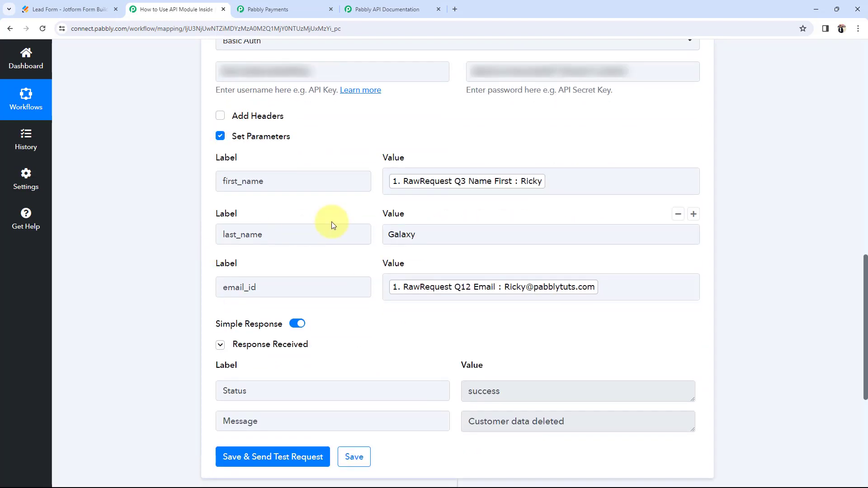
pyautogui.scroll(2, 337, 231)
pyautogui.scroll(-2, 382, 273)
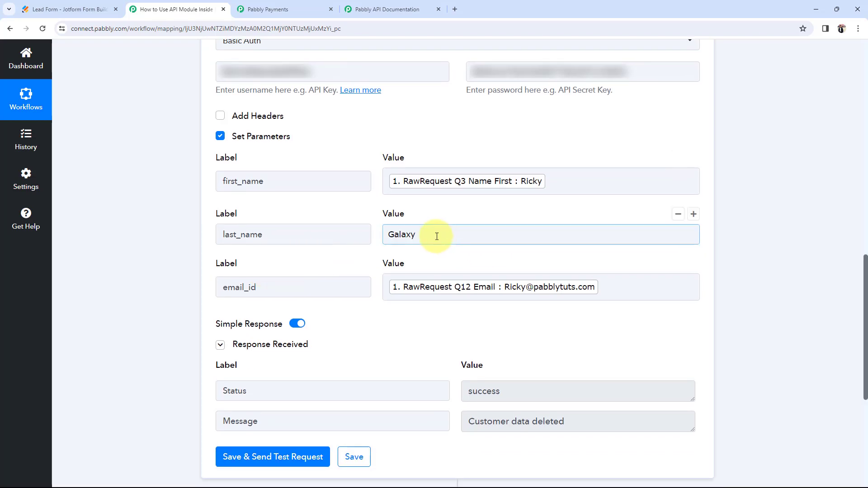
# Step: Replace last_name's hard-coded 'Galaxy' with the Jotform RawRequest Q3 Name Last answer
pyautogui.moveTo(448, 239); pyautogui.dragTo(360, 243)
pyautogui.press('BackSpace')
pyautogui.click(499, 325)
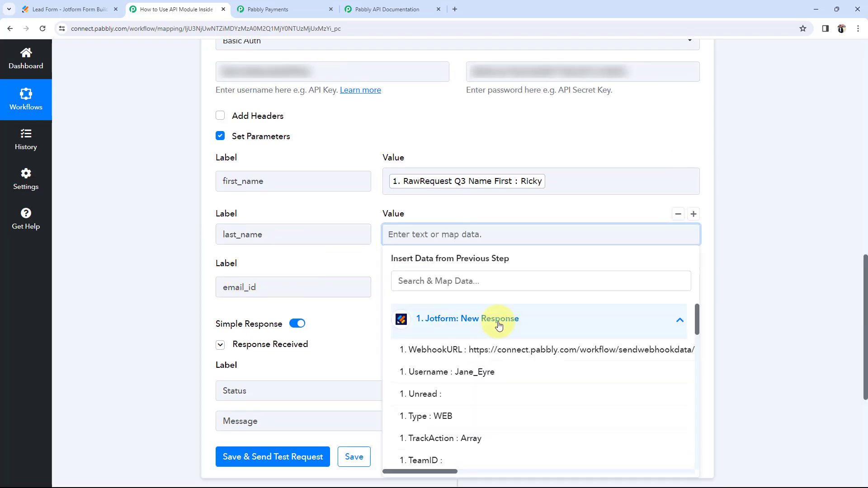
pyautogui.click(452, 281)
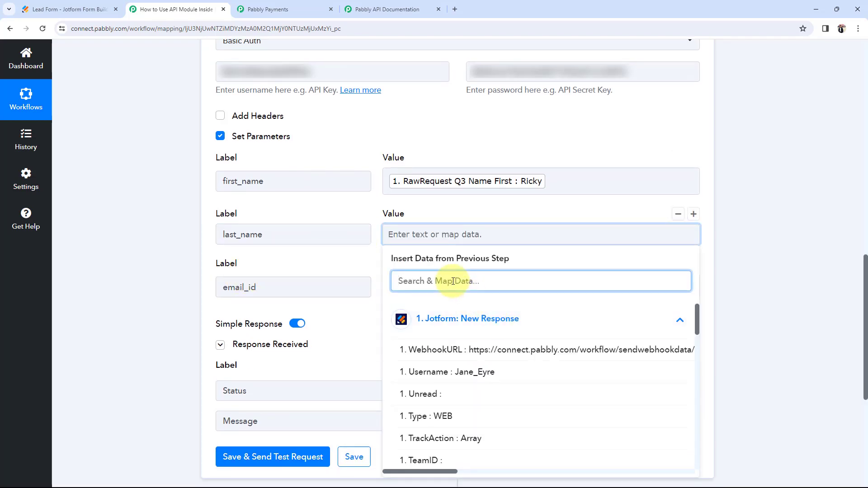
pyautogui.write('last')
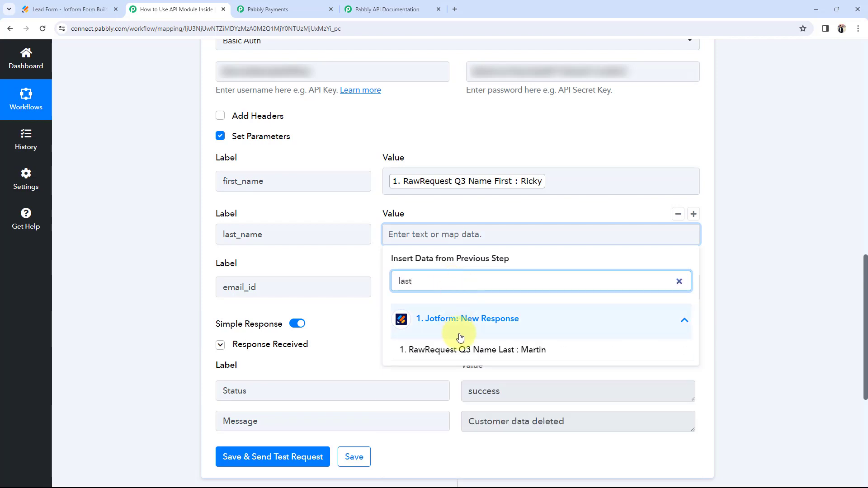
pyautogui.click(452, 350)
pyautogui.click(162, 267)
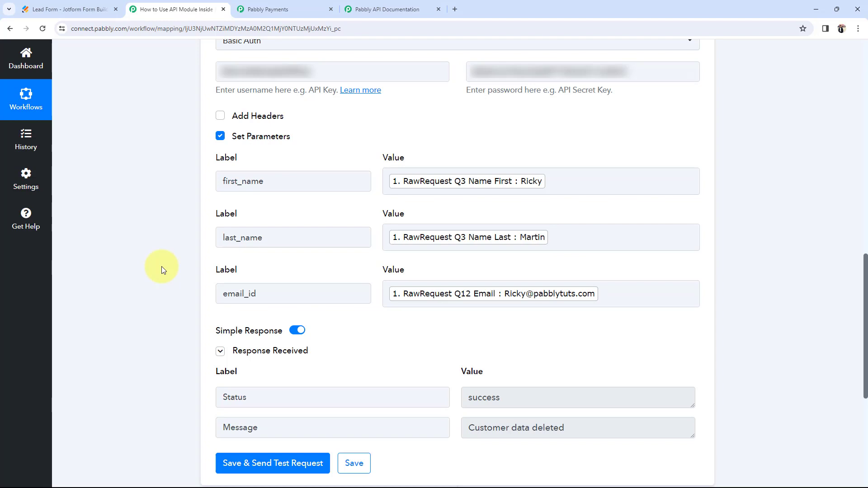
# Step: Save the API step settings and dismiss the confirmation
pyautogui.scroll(-1, 161, 267)
pyautogui.click(354, 417)
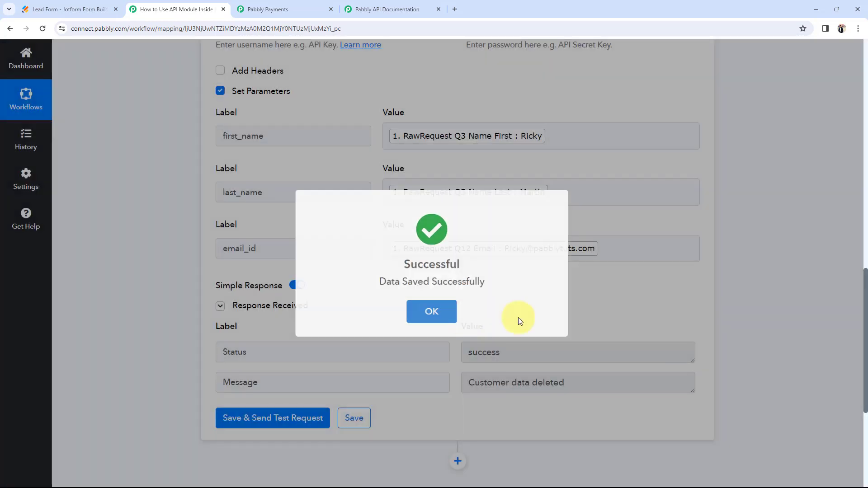
pyautogui.click(430, 311)
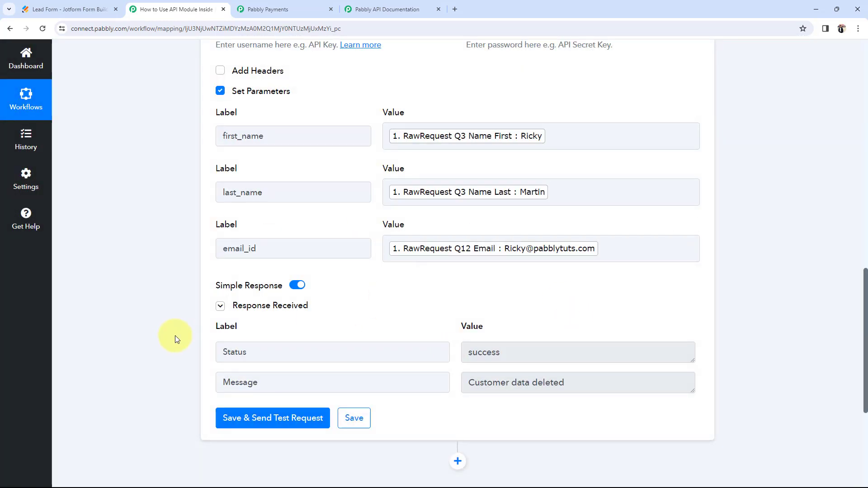
pyautogui.scroll(12, 175, 336)
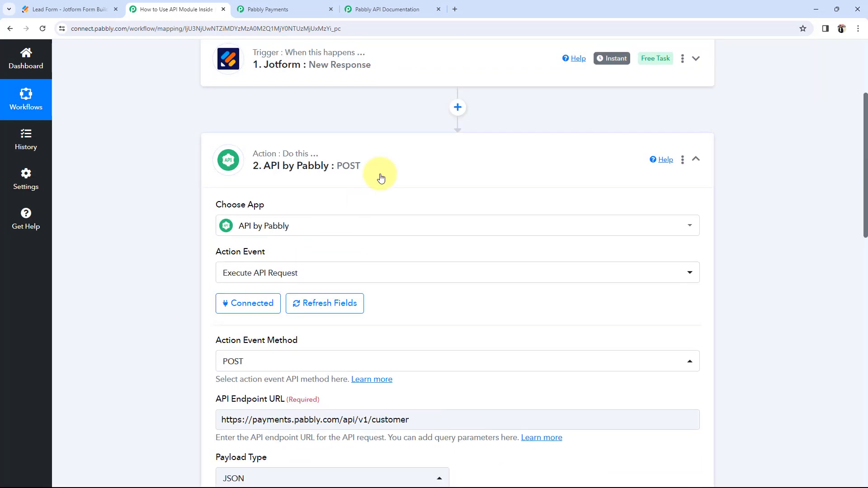
pyautogui.click(381, 177)
pyautogui.click(70, 9)
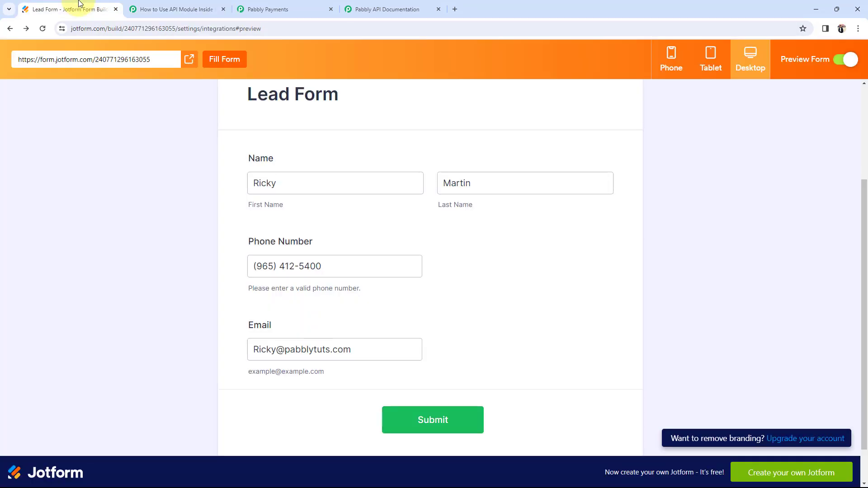
pyautogui.click(277, 186)
pyautogui.moveTo(304, 186); pyautogui.dragTo(203, 183)
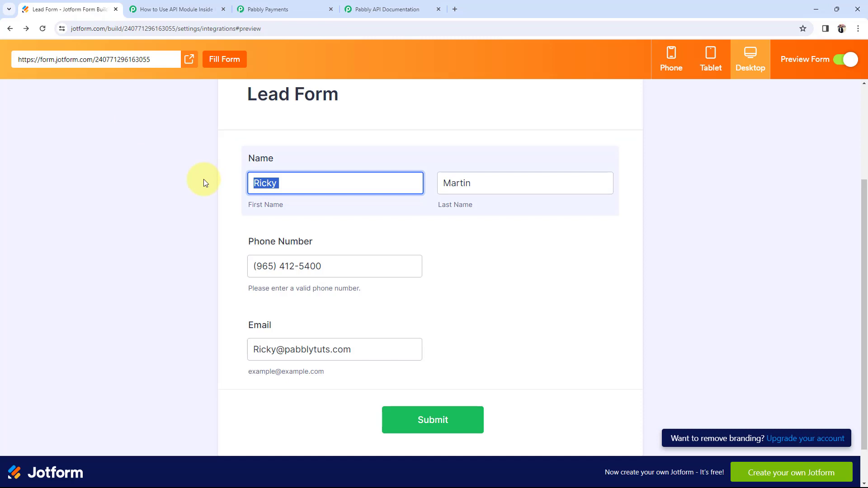
pyautogui.press('BackSpace')
pyautogui.press('Tab')
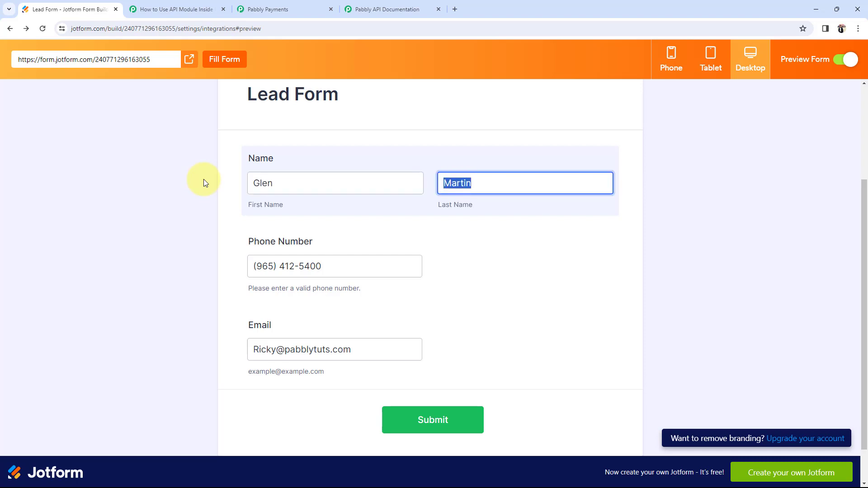
# Step: Change the email's name part to 'Glen' and add the missing @
pyautogui.click(298, 266)
pyautogui.click(340, 350)
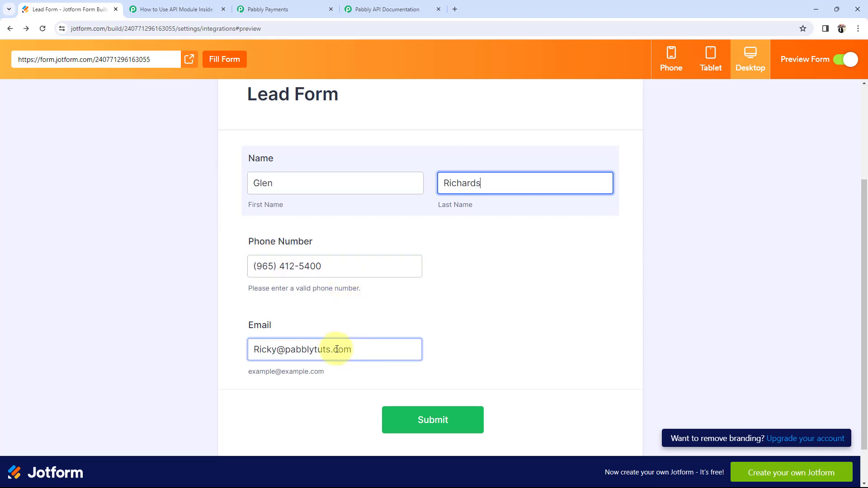
pyautogui.moveTo(273, 351); pyautogui.dragTo(249, 347)
pyautogui.write('Glen')
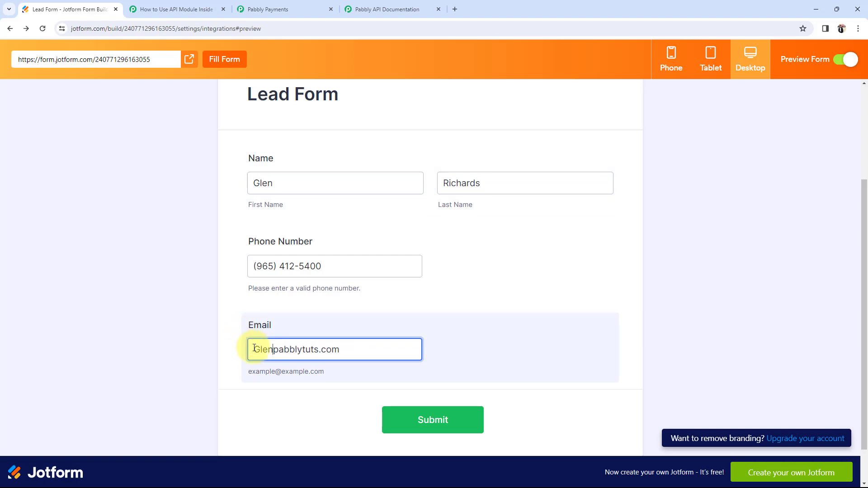
pyautogui.click(220, 348)
pyautogui.click(343, 265)
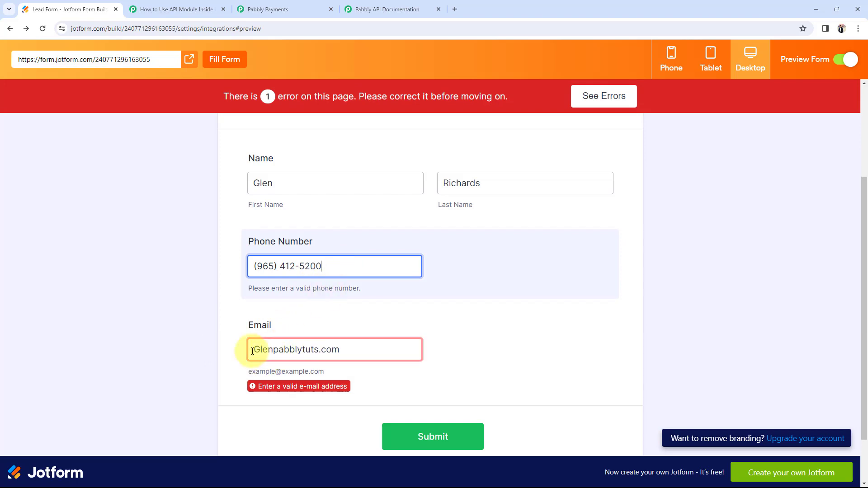
pyautogui.click(273, 351)
pyautogui.write('@')
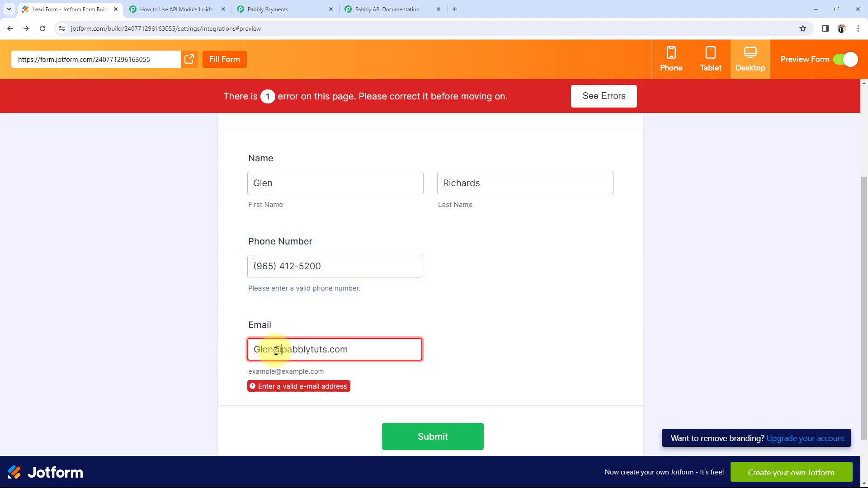
# Step: Submit the lead form and reach the Thank You confirmation
pyautogui.click(437, 414)
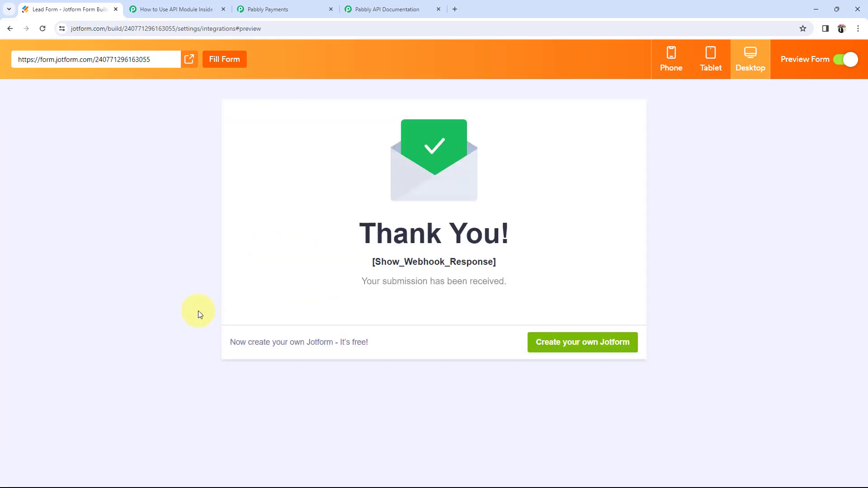
pyautogui.moveTo(362, 281); pyautogui.dragTo(523, 285)
pyautogui.click(202, 236)
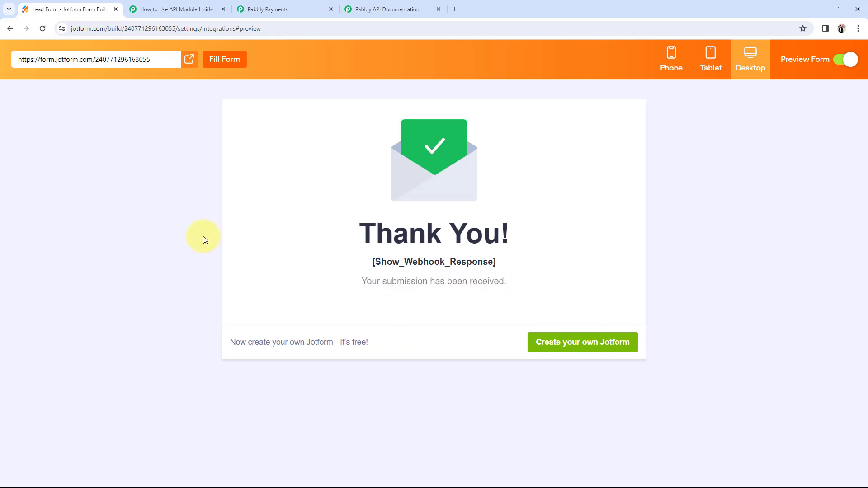
# Step: Reload the Pabbly Payments customer list to show the new lead as a third customer
pyautogui.click(312, 9)
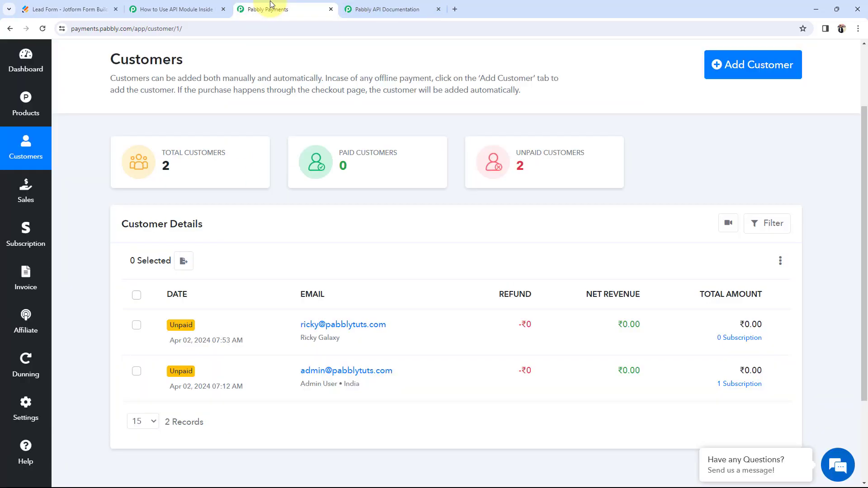
pyautogui.click(141, 9)
pyautogui.scroll(4, 145, 270)
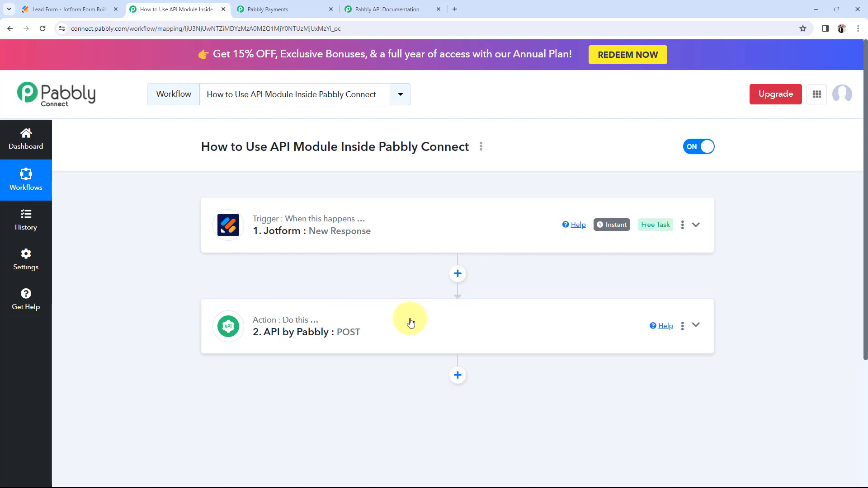
pyautogui.click(260, 10)
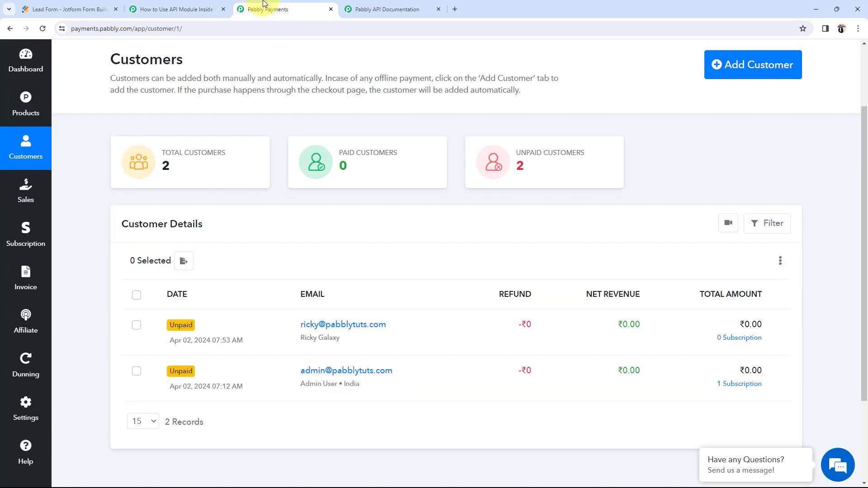
pyautogui.click(42, 29)
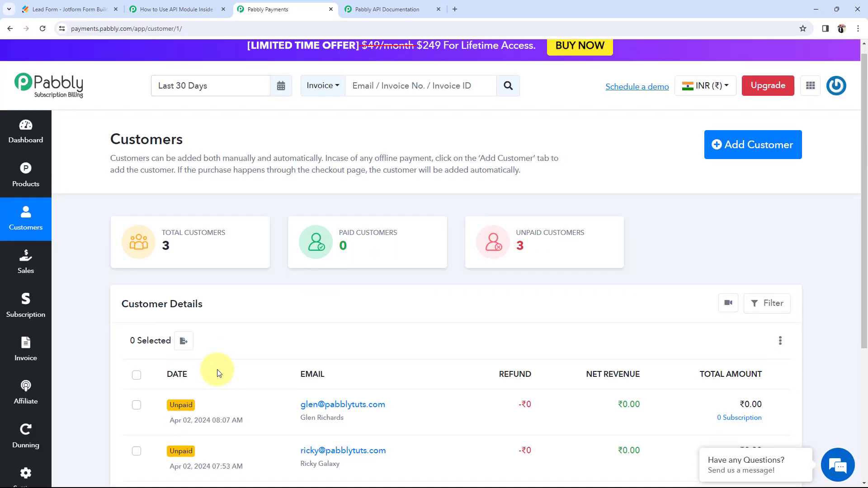
pyautogui.scroll(-2, 217, 370)
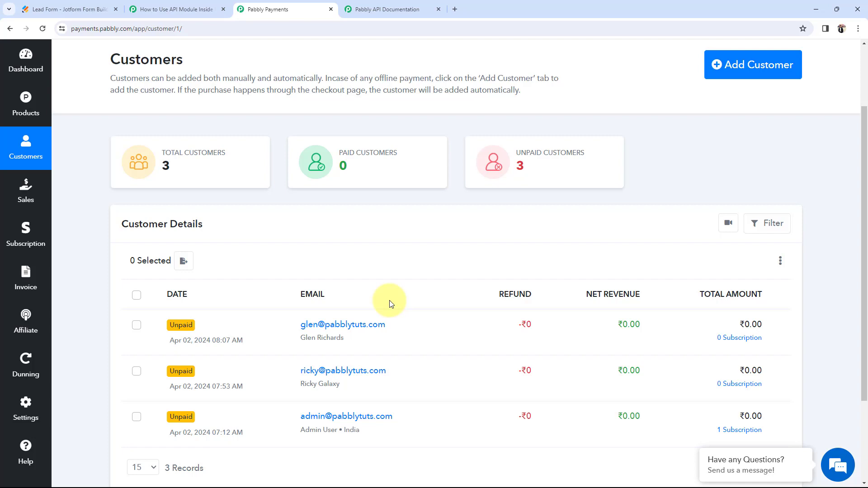
# Step: Glance over the Jotform thank-you page and customer list, ending on the Connect workflow
pyautogui.click(194, 9)
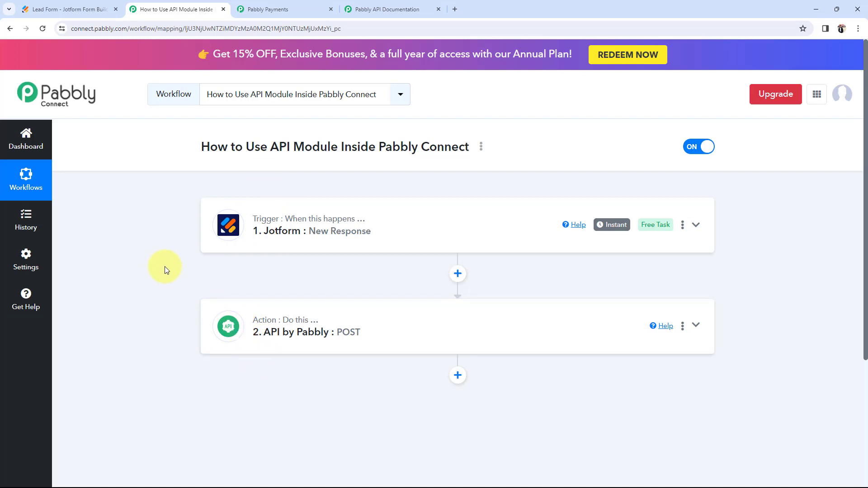
pyautogui.click(90, 9)
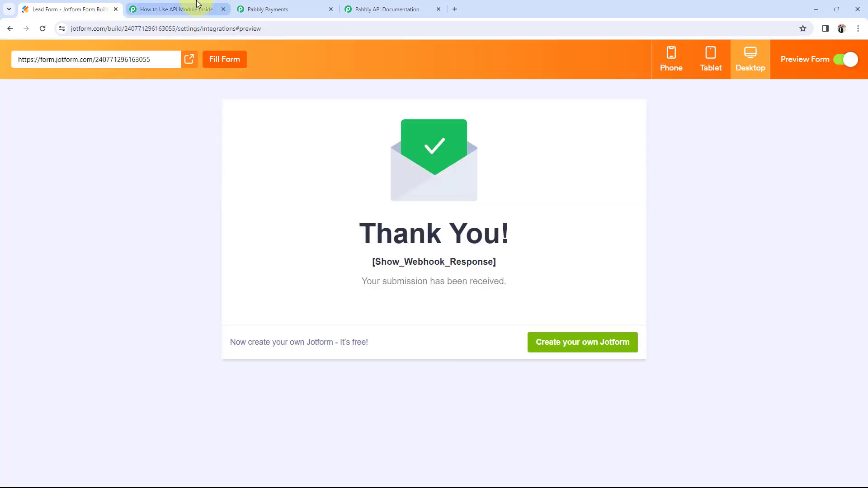
pyautogui.click(276, 8)
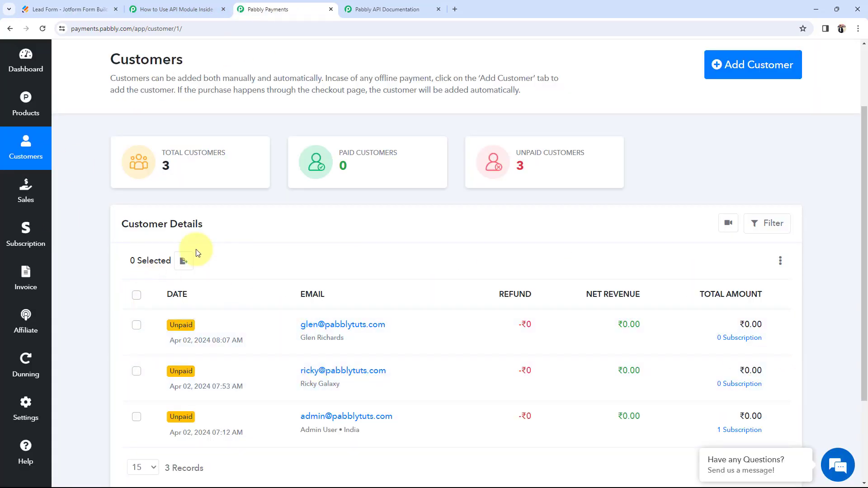
pyautogui.click(164, 8)
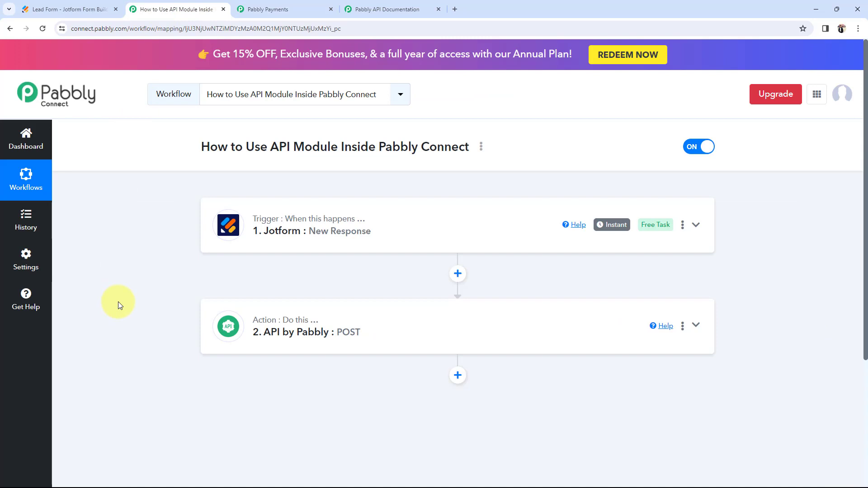